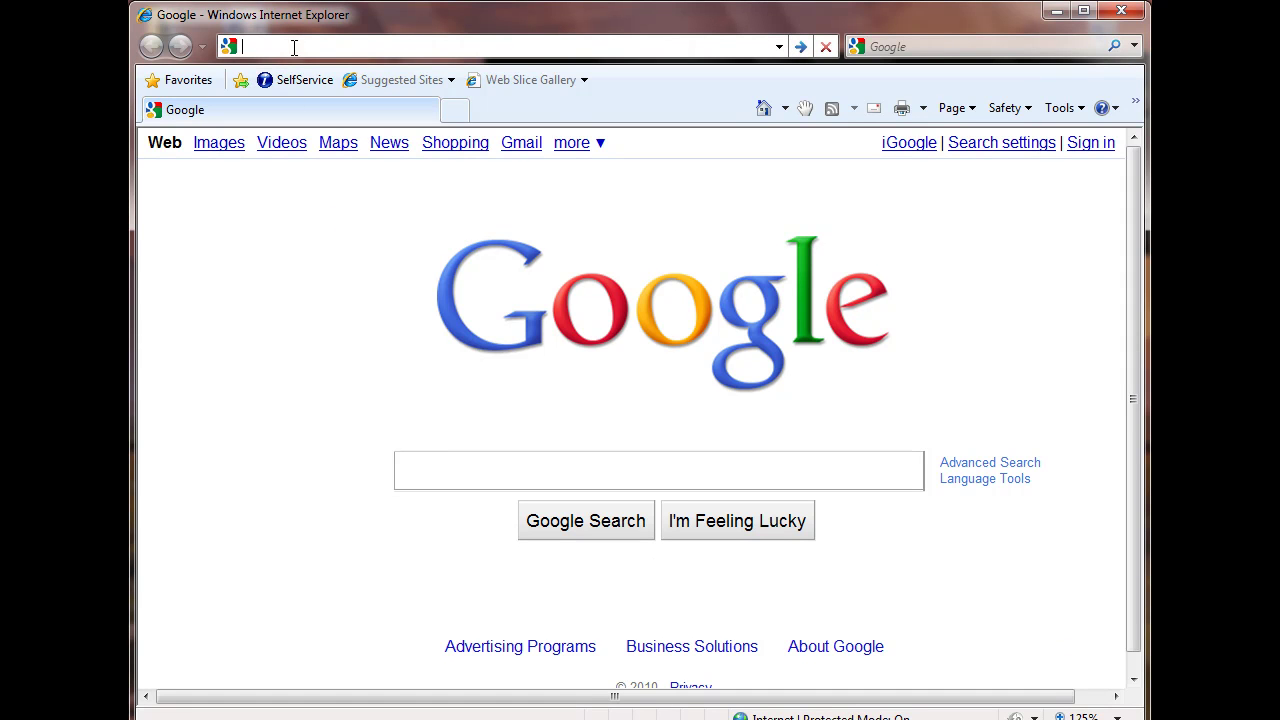
pyautogui.write('www')
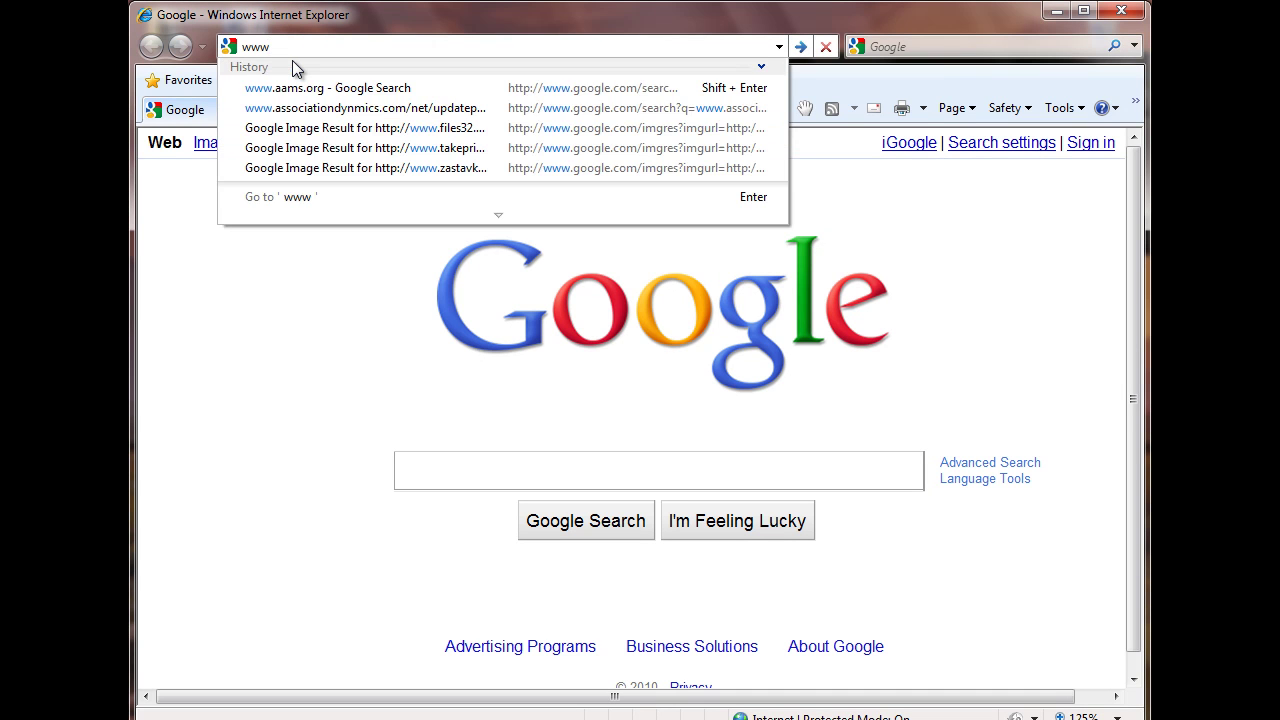
pyautogui.write('.aams.org/')
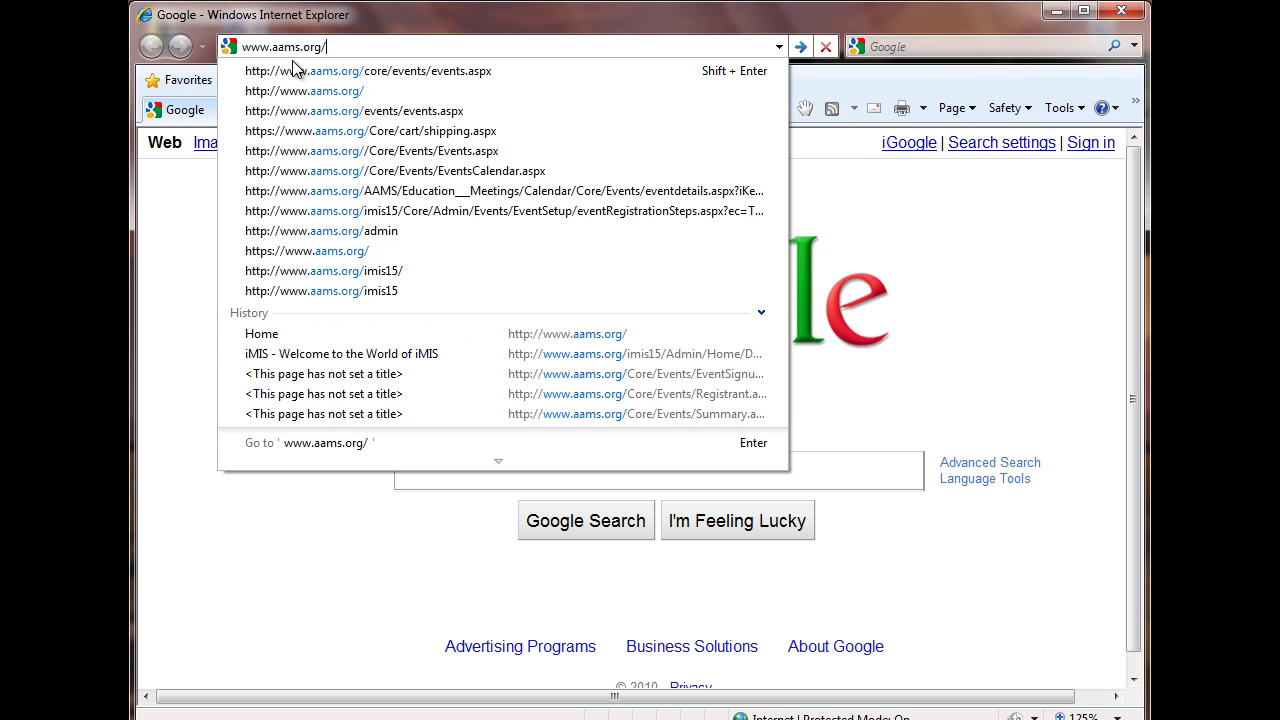
pyautogui.write('ami')
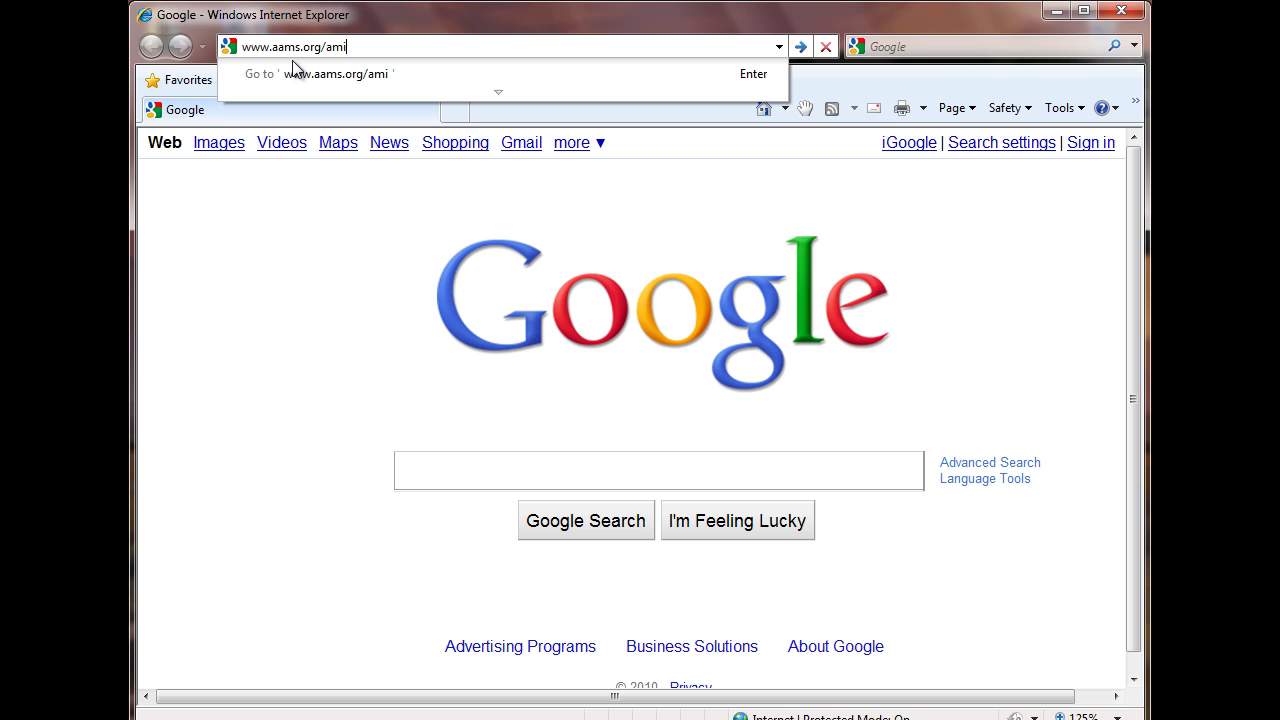
pyautogui.press('BackSpace')
pyautogui.press('BackSpace')
pyautogui.write('dmin')
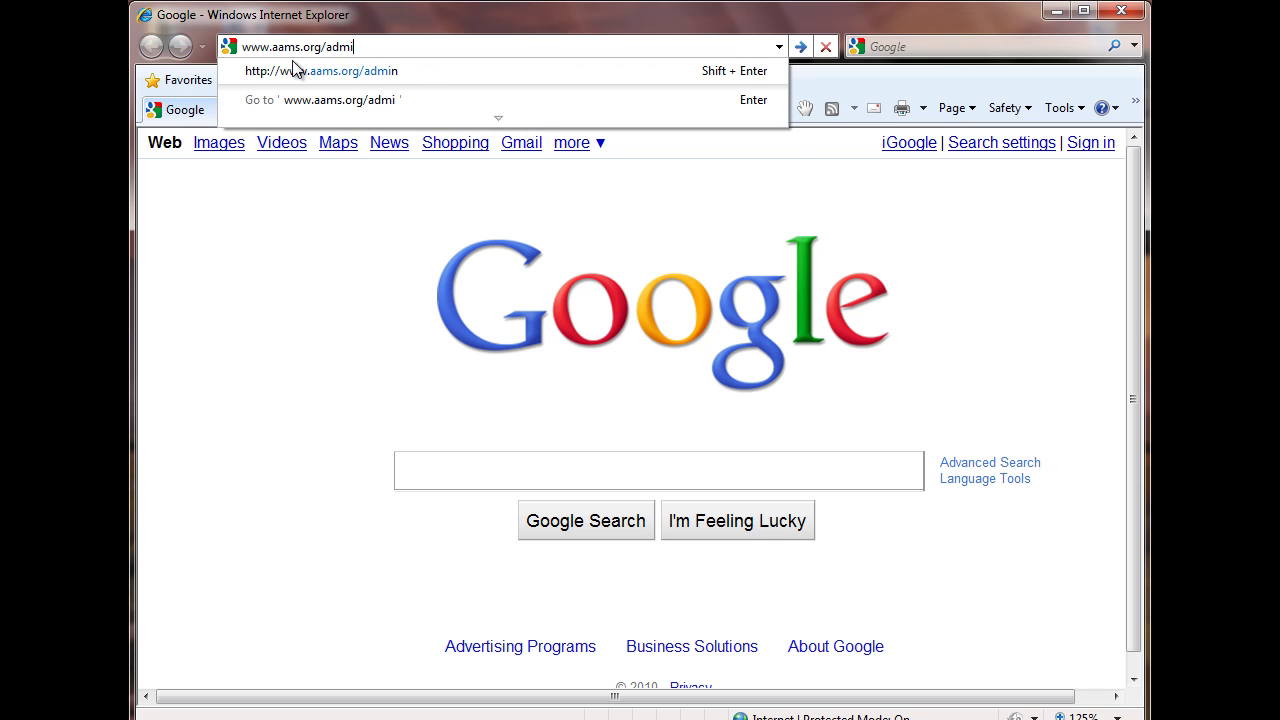
pyautogui.press('Return')
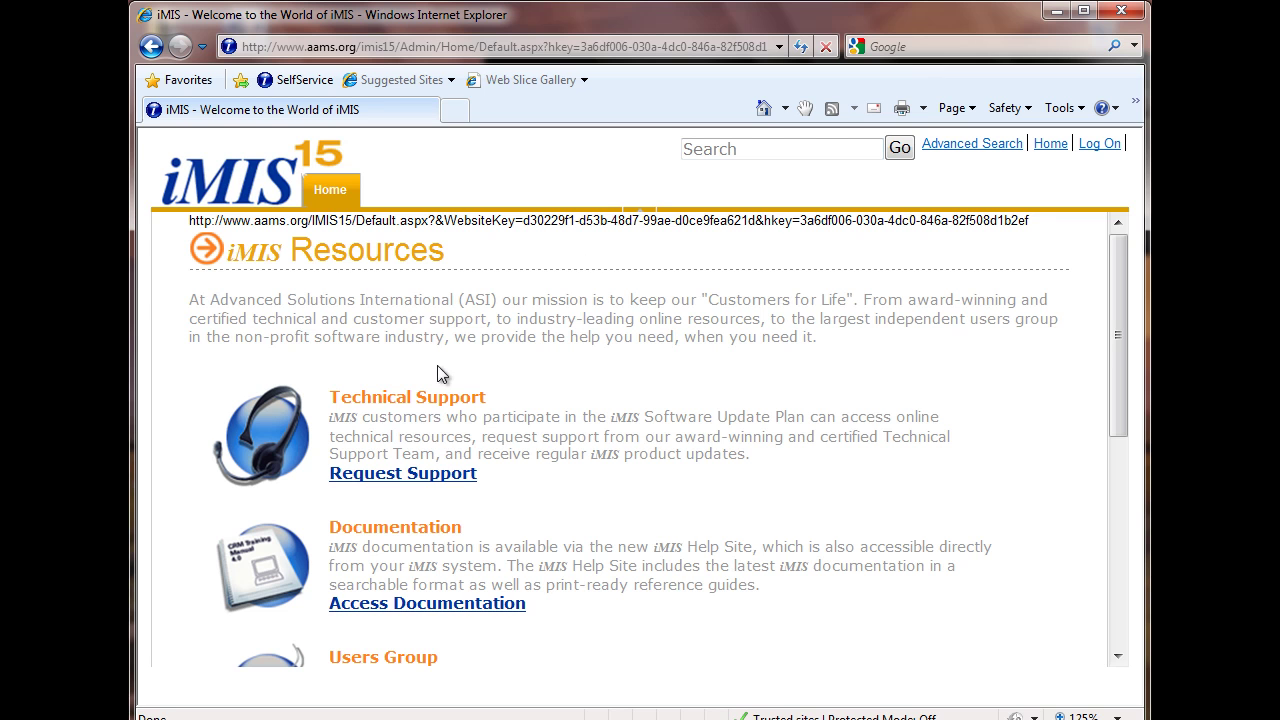
# - Log on to iMIS with the manager logon and the account password
pyautogui.click(1100, 144)
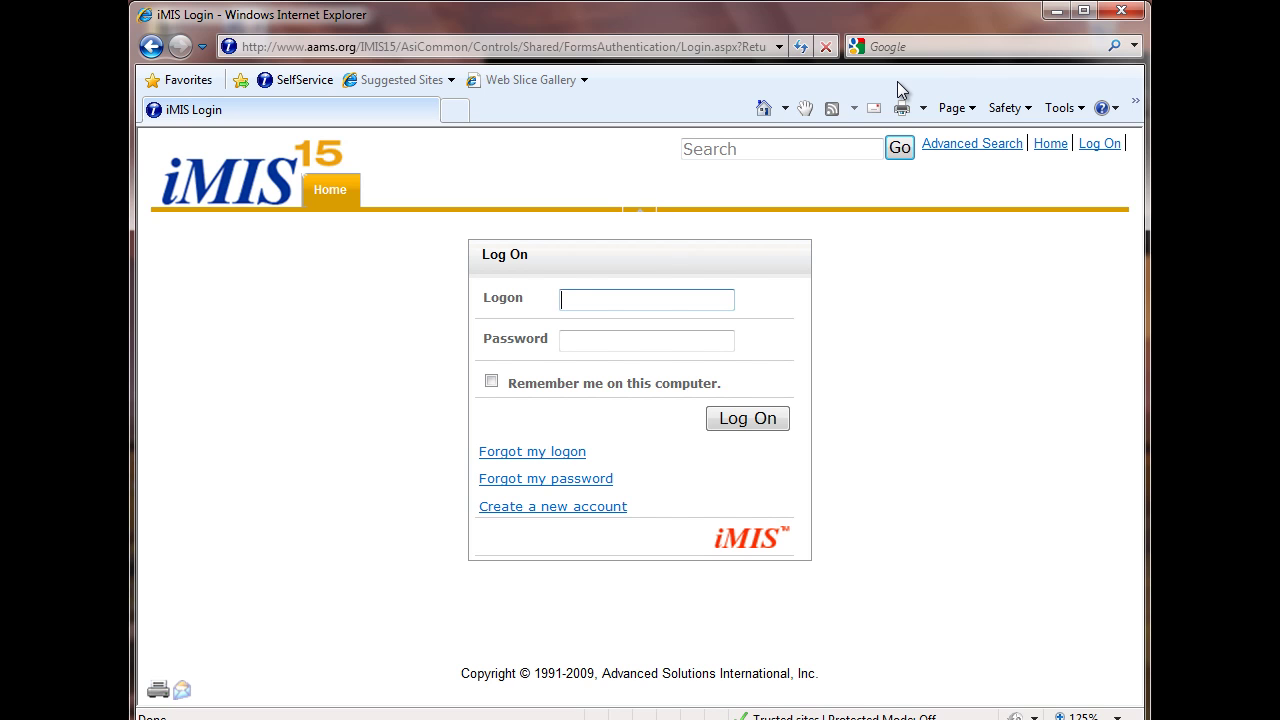
pyautogui.write('manager')
pyautogui.press('Tab')
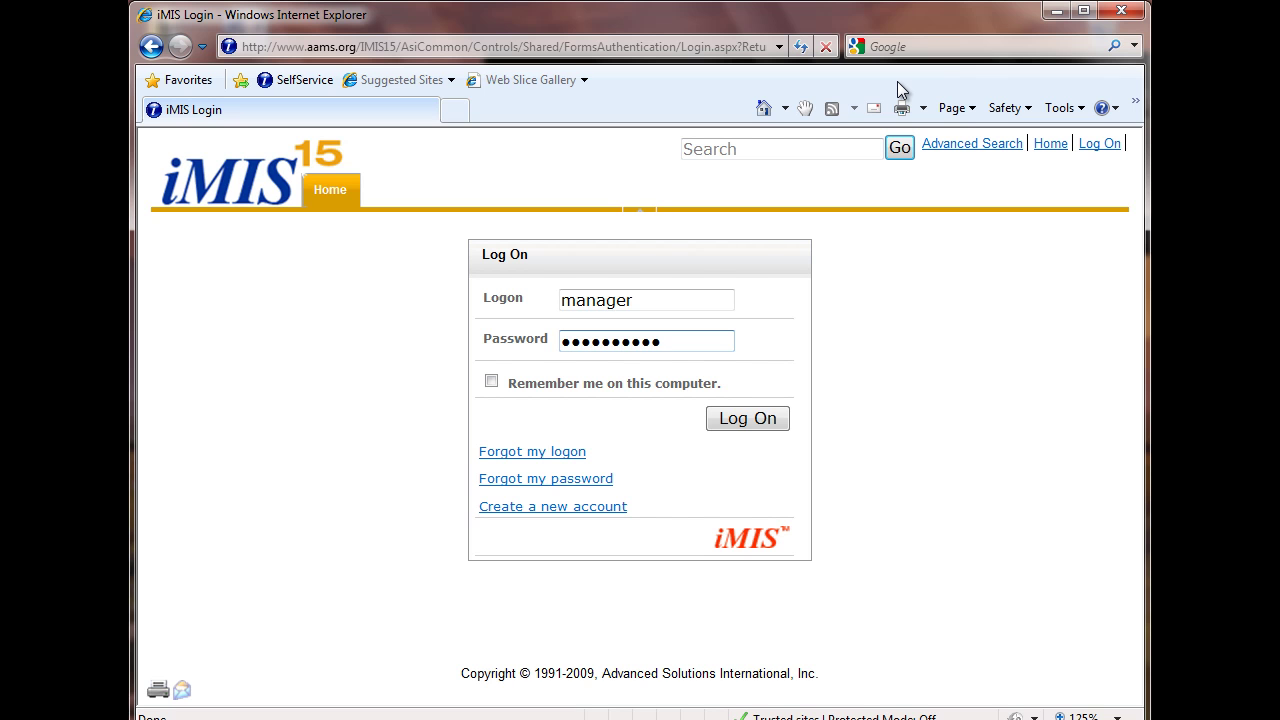
pyautogui.press('Return')
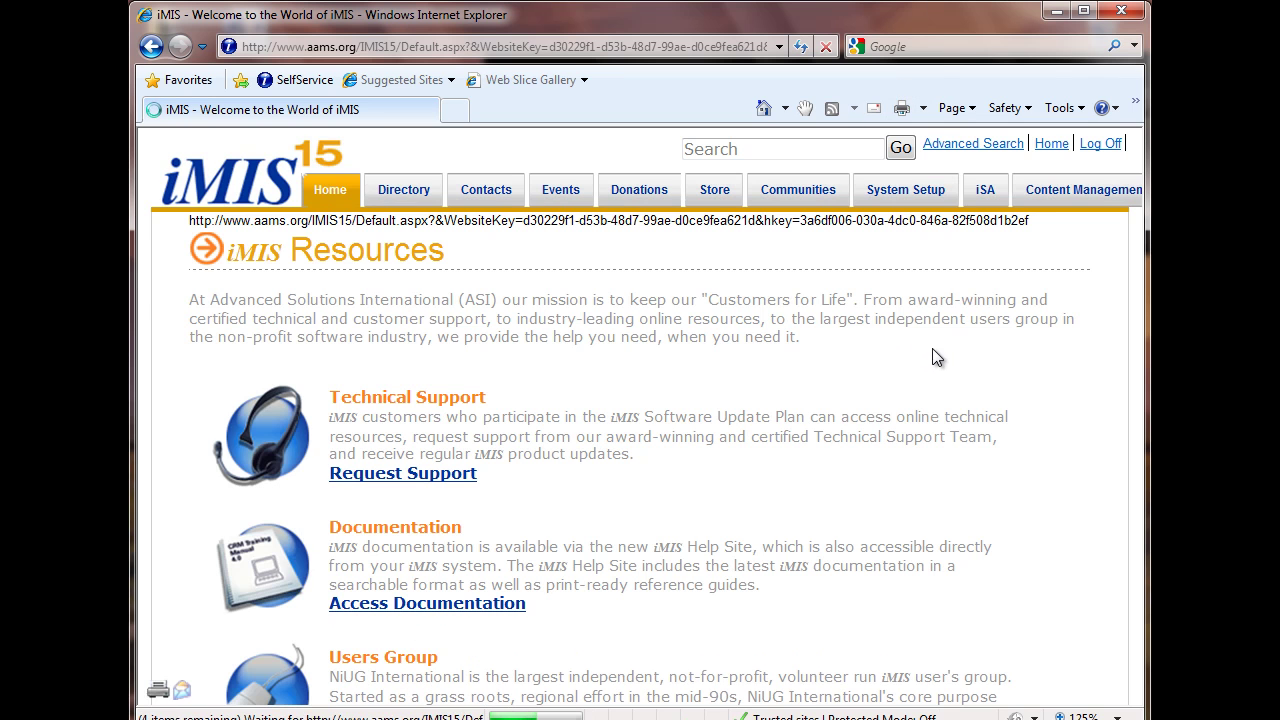
# - Open the Manage content page of Content Management and expand the AAMS content folder
pyautogui.click(1073, 203)
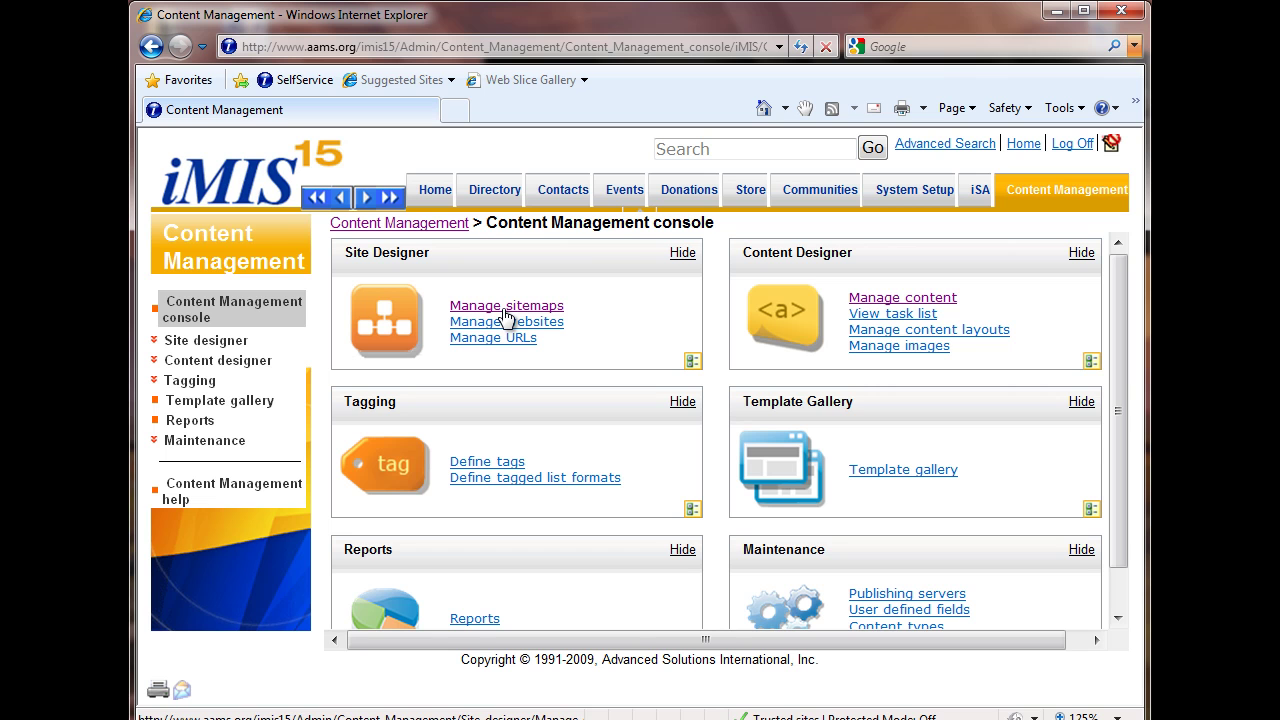
pyautogui.click(932, 300)
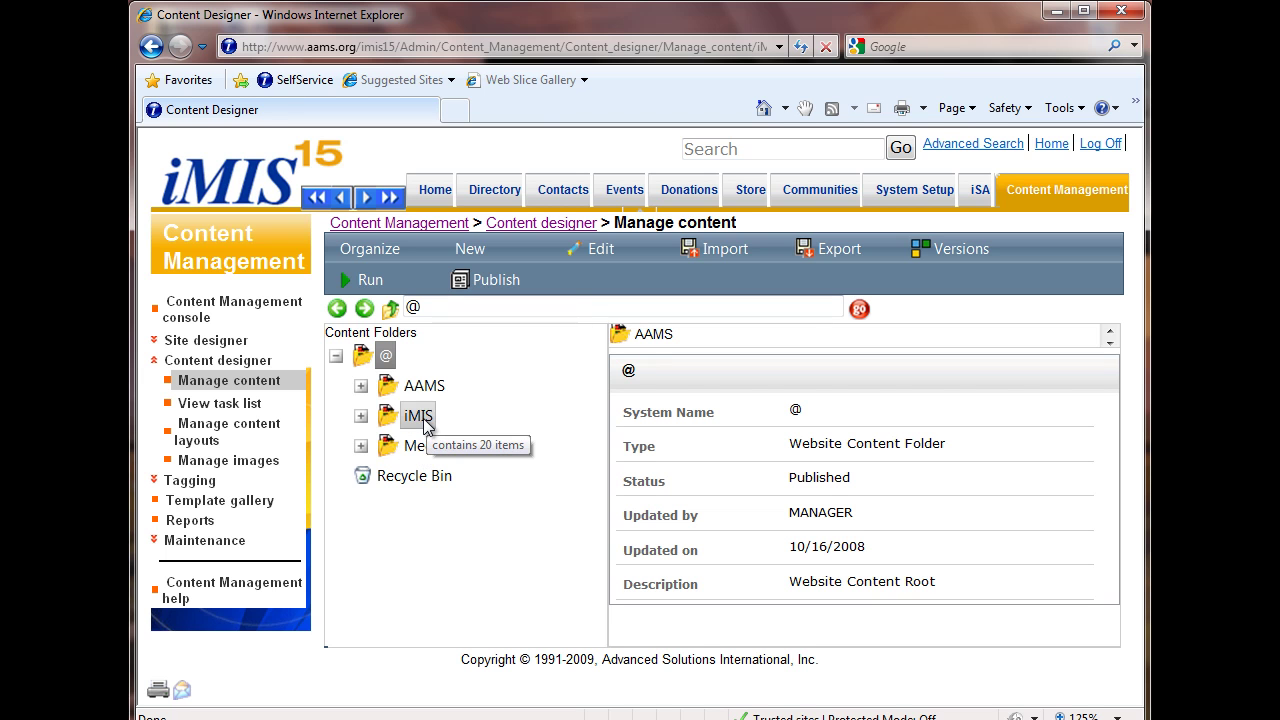
pyautogui.click(420, 418)
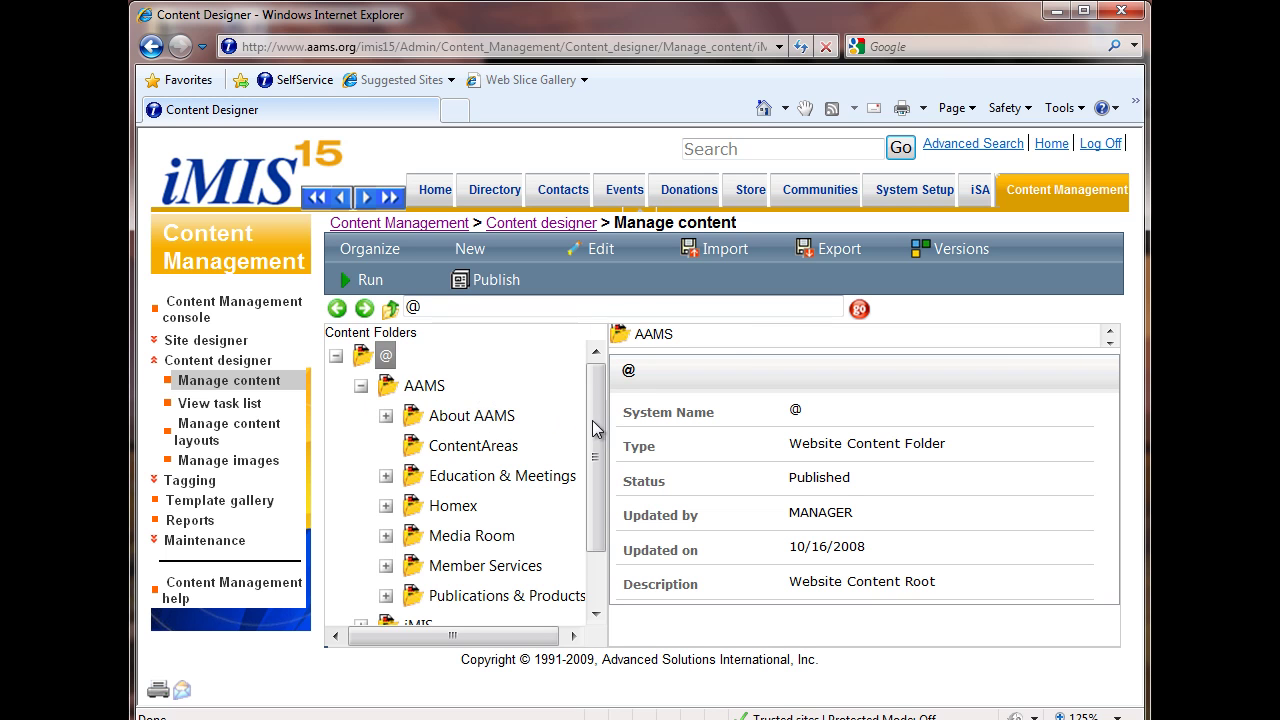
# - Expand the MedEvac folder and AAMS's Media Room folder, and open the News Releases folder inside Media Room
pyautogui.scroll(-2, 590, 425)
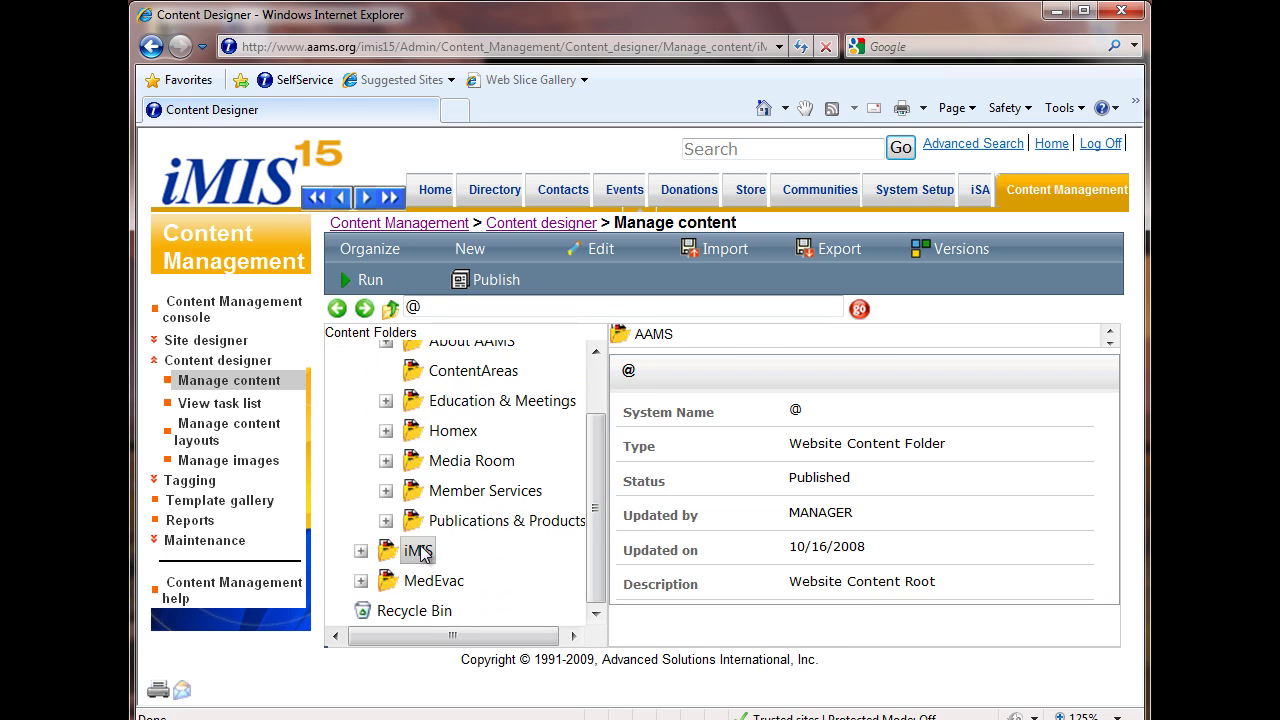
pyautogui.click(361, 581)
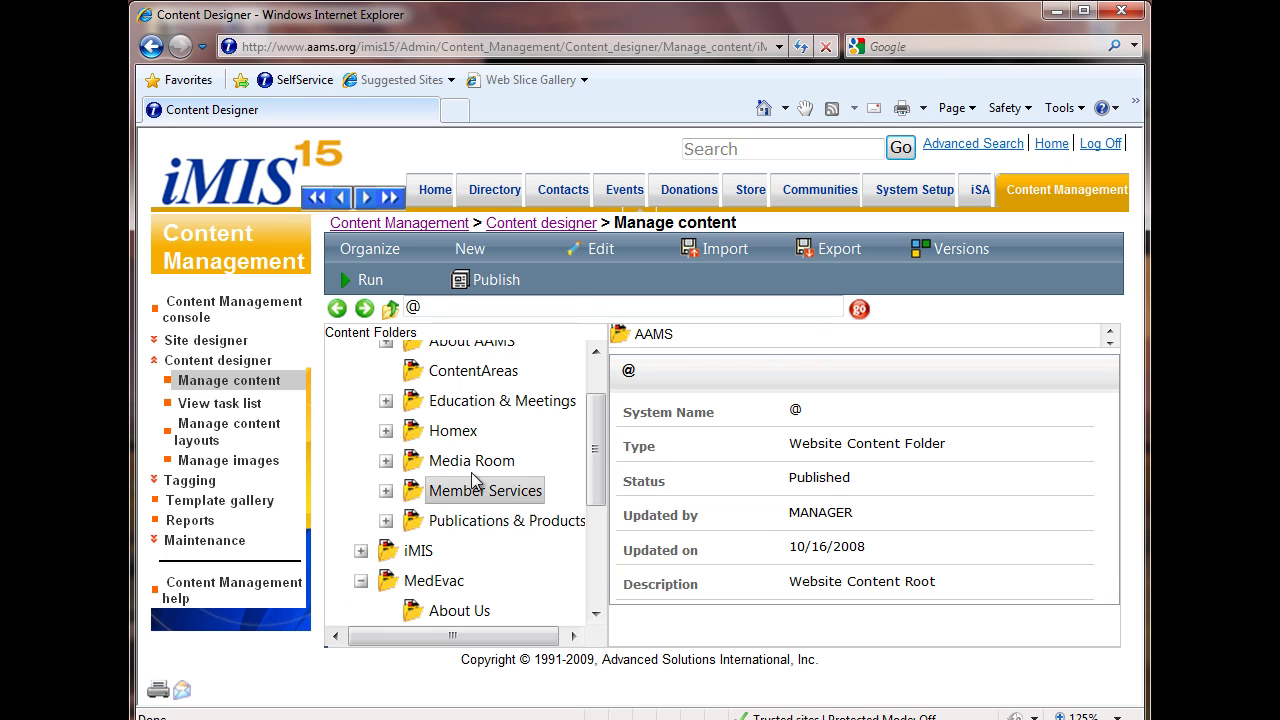
pyautogui.click(388, 465)
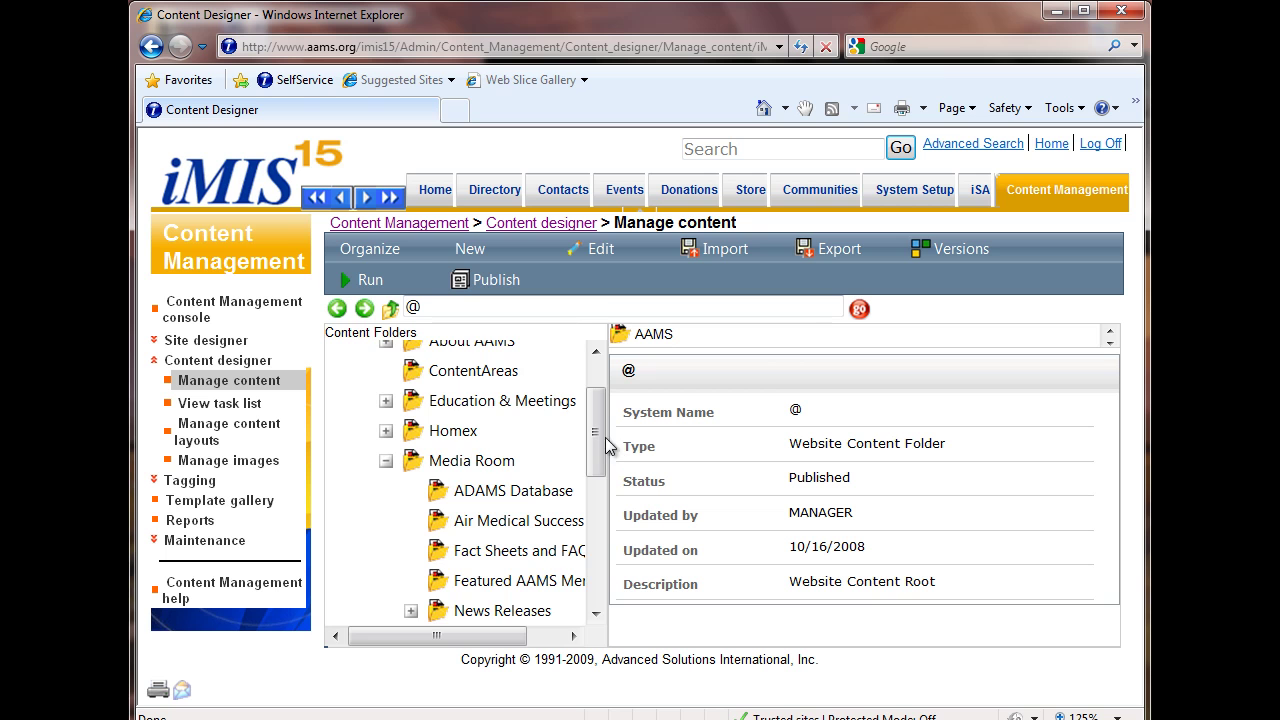
pyautogui.moveTo(597, 443); pyautogui.dragTo(600, 470)
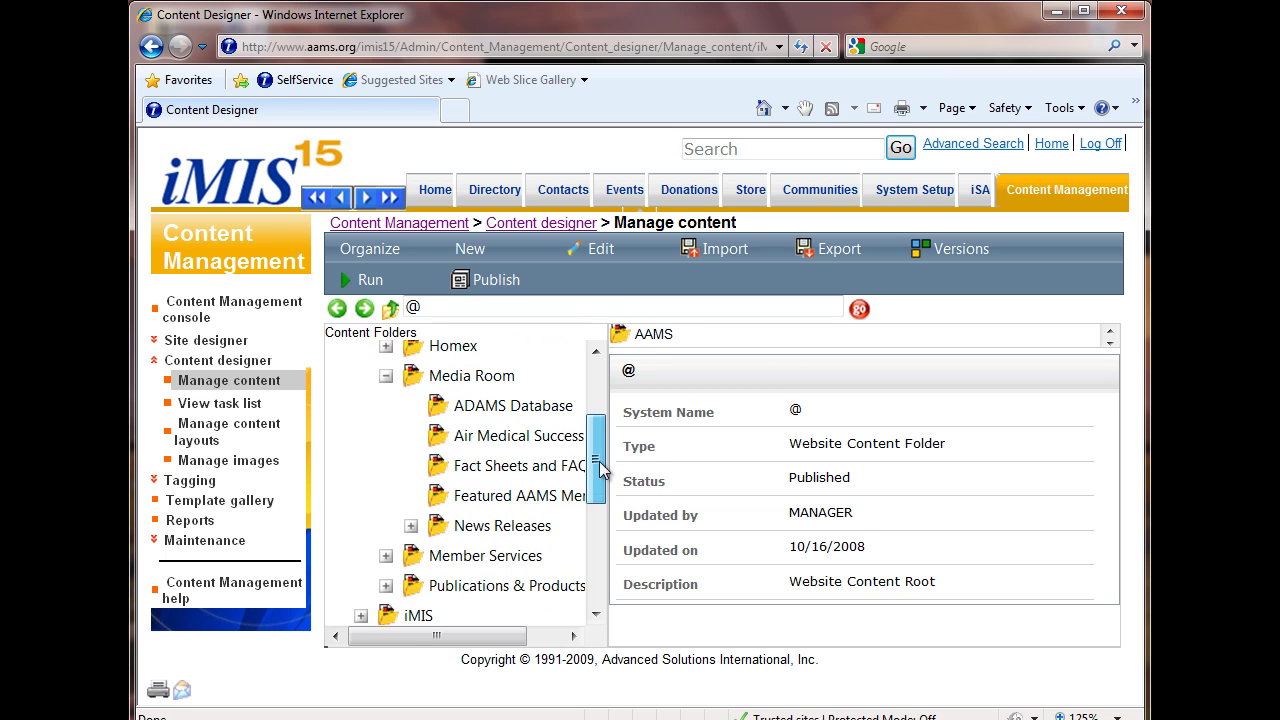
pyautogui.click(411, 526)
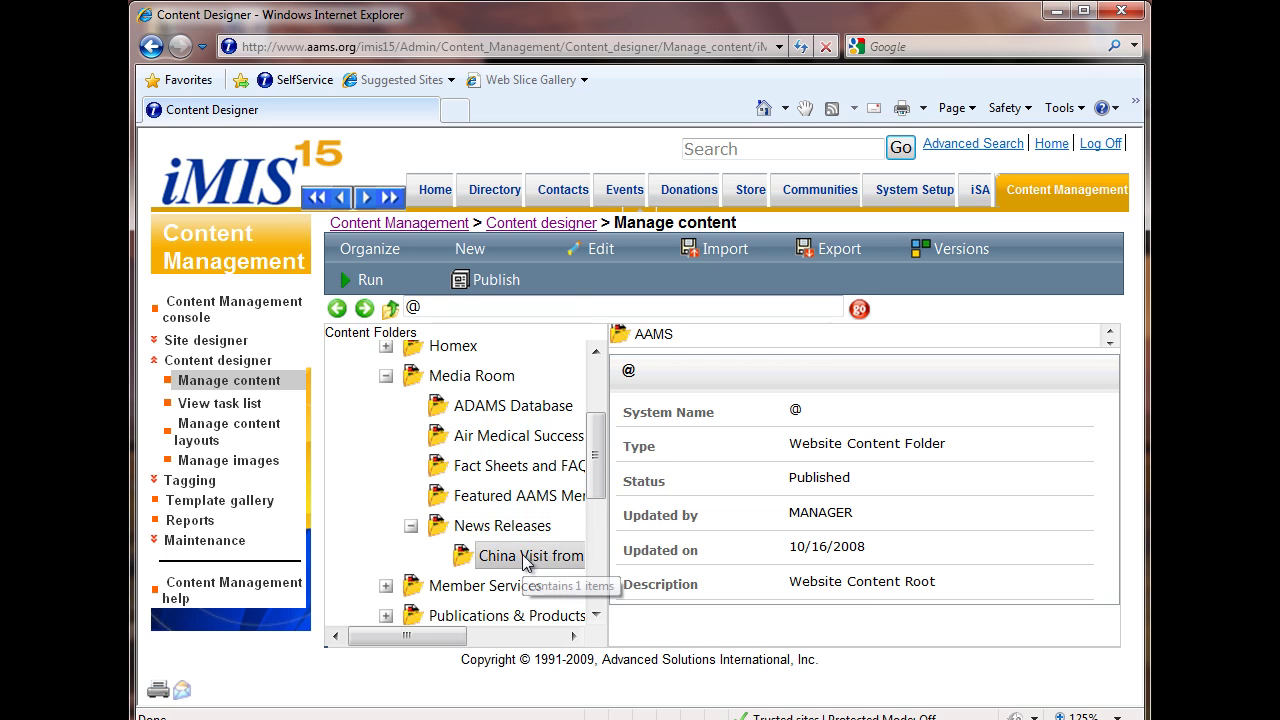
pyautogui.click(520, 535)
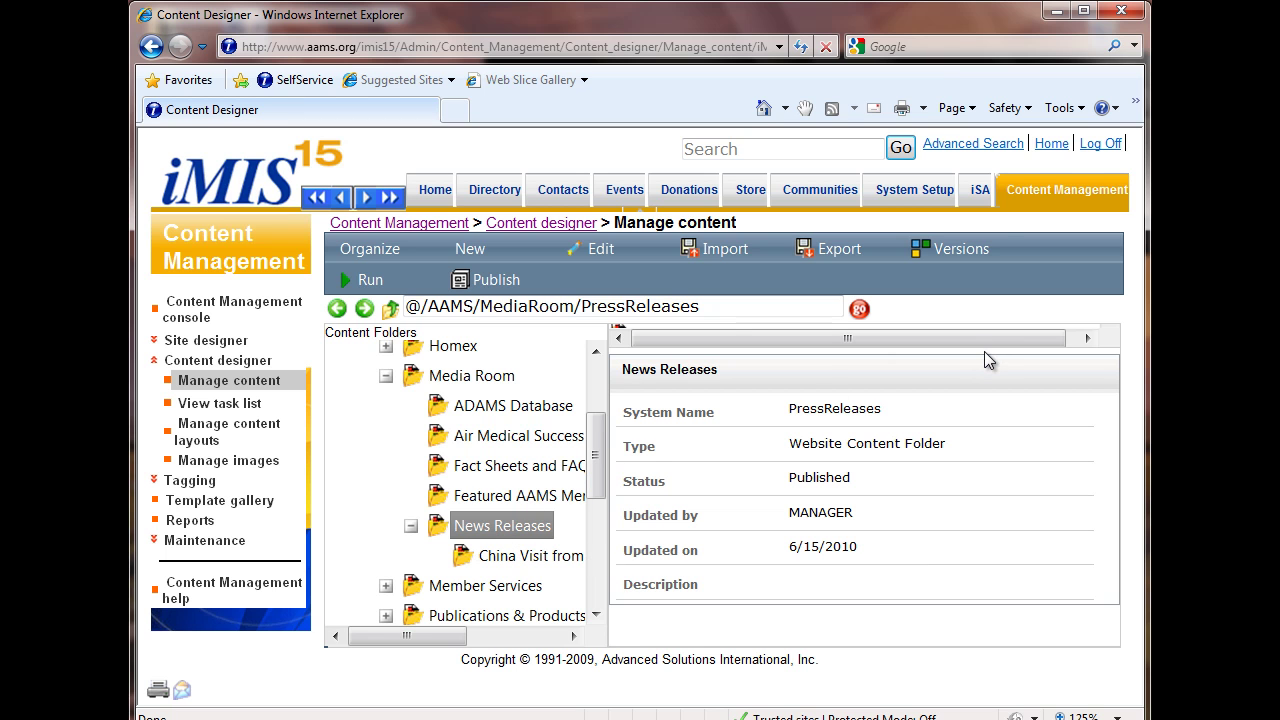
# - Find and select the "Turbomeca Offers $51,000 Pledge of Support to MedEvac Foundation International" content item in the News Releases folder
pyautogui.click(1083, 10)
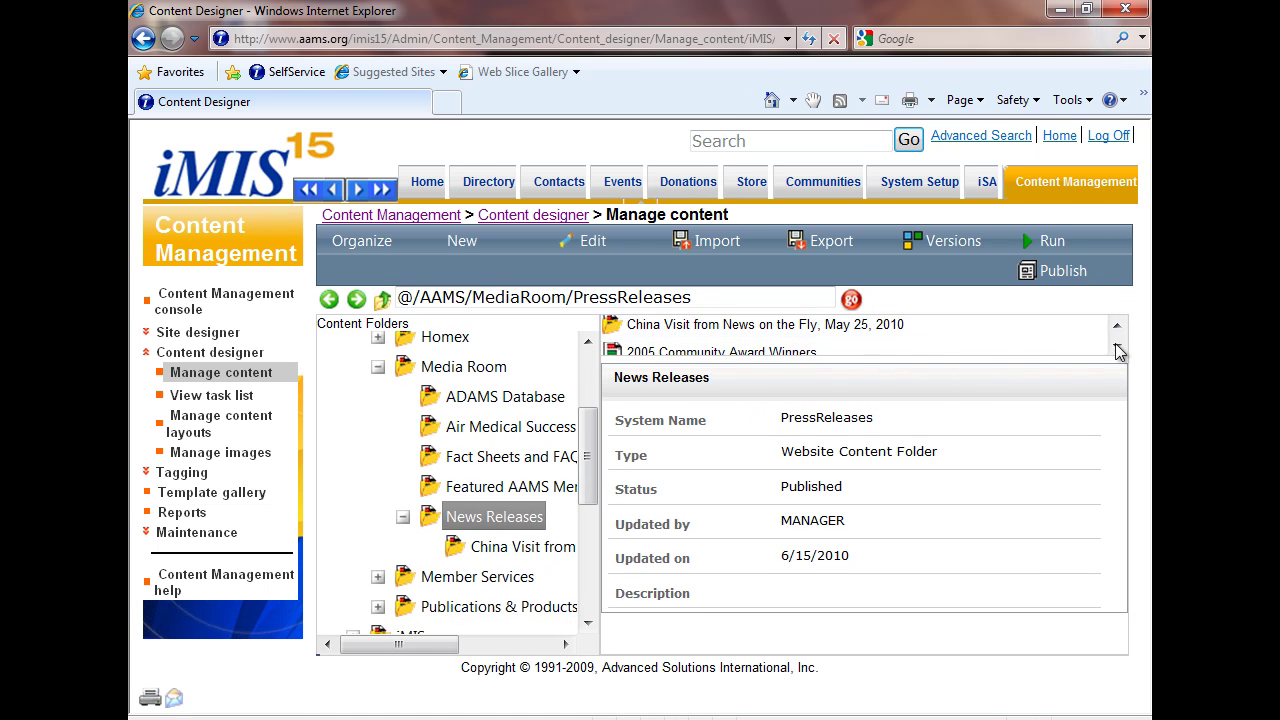
pyautogui.click(1117, 346)
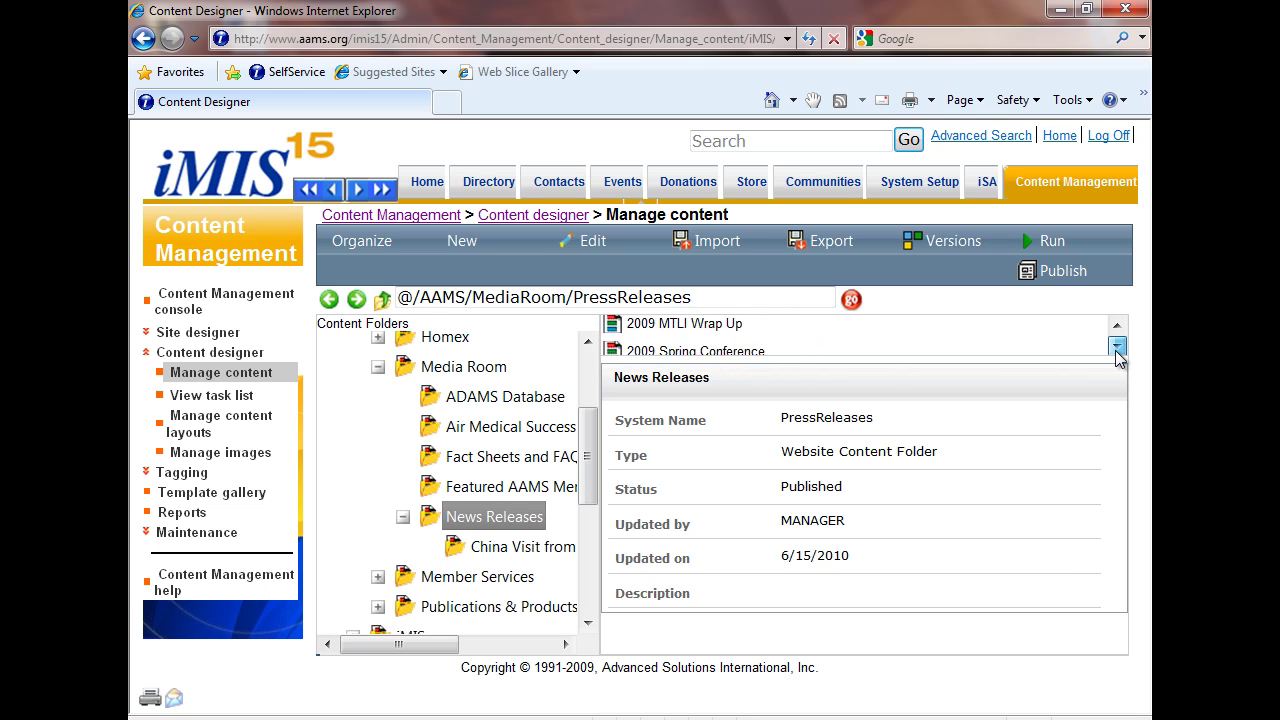
pyautogui.click(1117, 346)
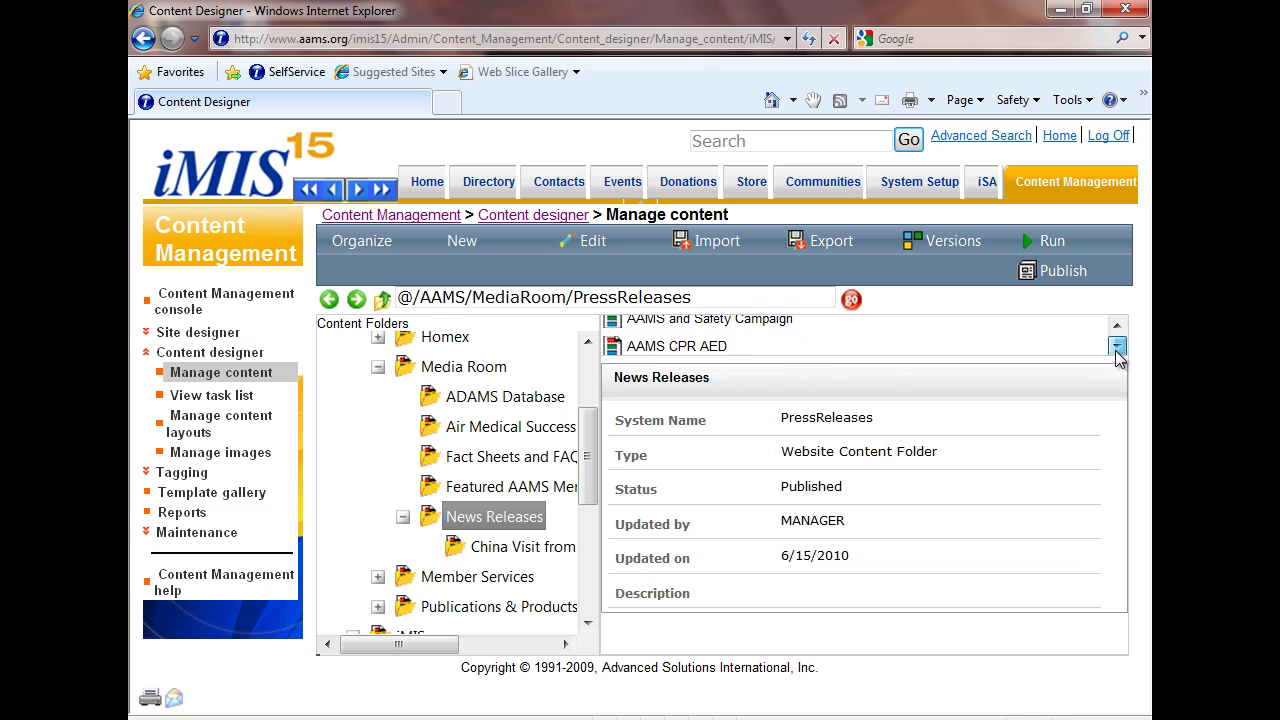
pyautogui.click(1117, 346)
pyautogui.click(1117, 346)
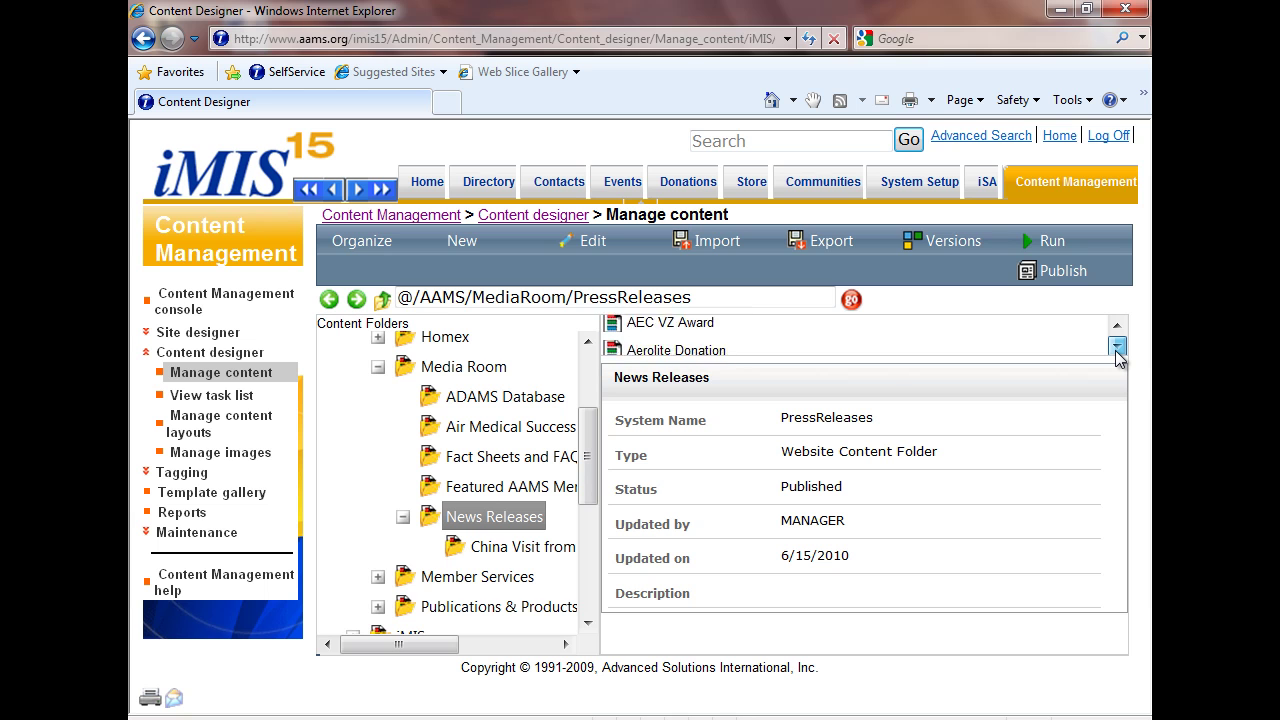
pyautogui.click(1117, 346)
pyautogui.click(1117, 346)
pyautogui.click(1117, 346)
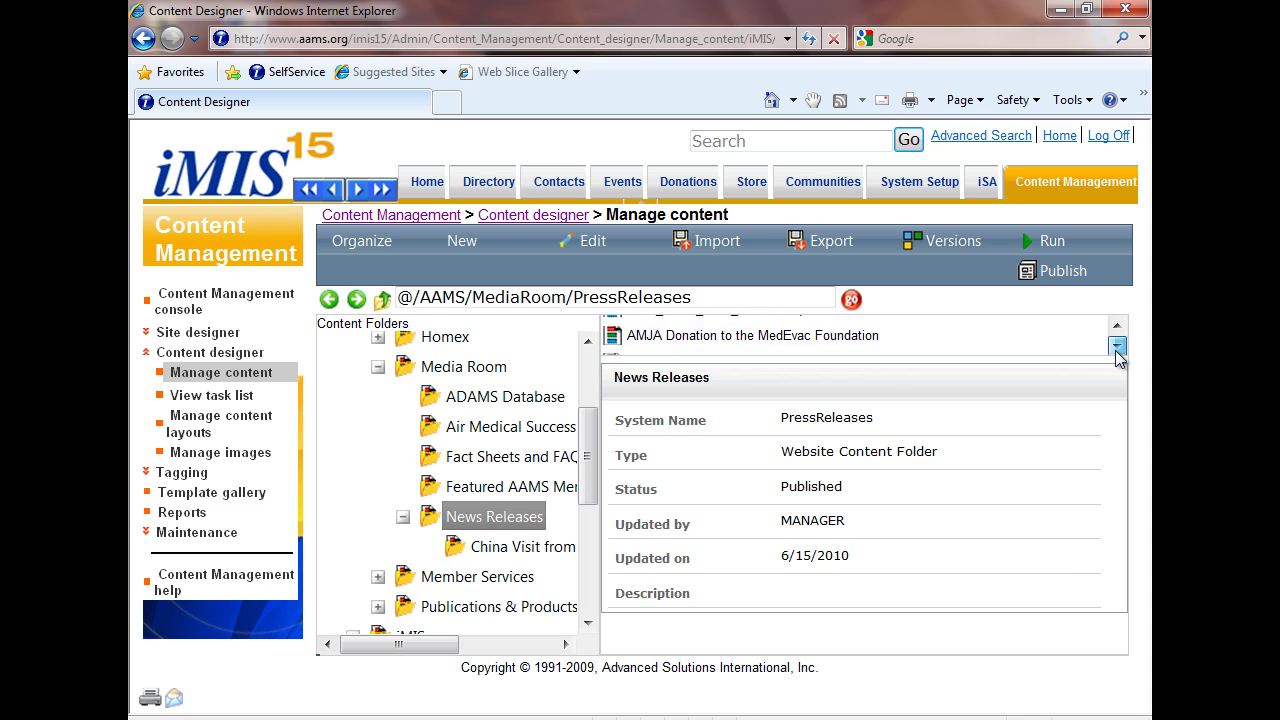
pyautogui.click(1117, 346)
pyautogui.click(1117, 346)
pyautogui.click(1117, 346)
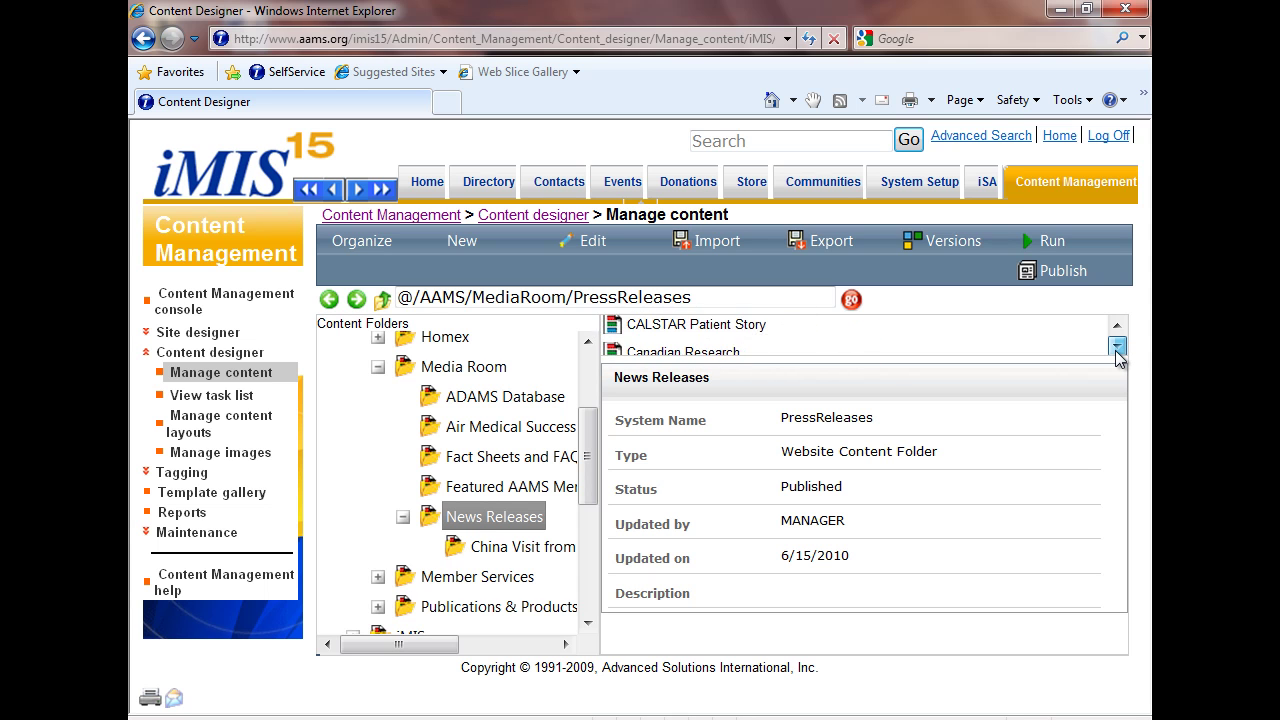
pyautogui.click(1117, 346)
pyautogui.click(1117, 346)
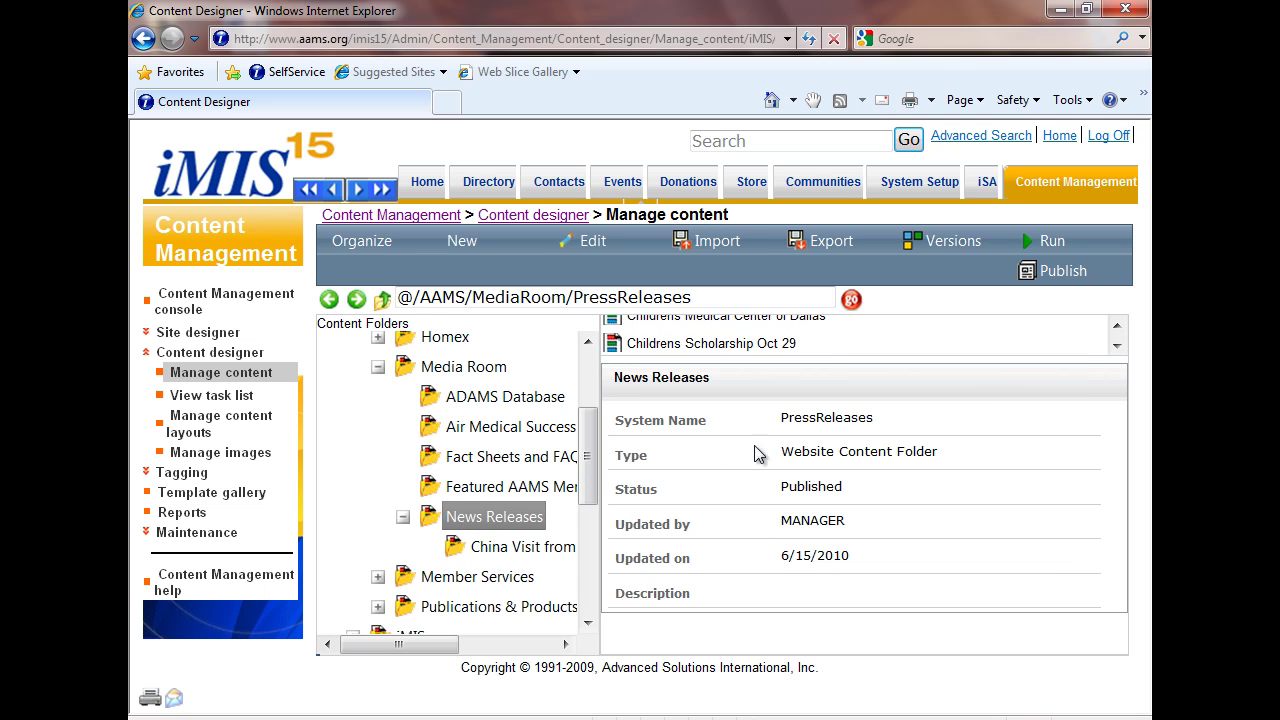
pyautogui.click(1117, 346)
pyautogui.click(1117, 346)
pyautogui.click(1117, 346)
pyautogui.click(1117, 346)
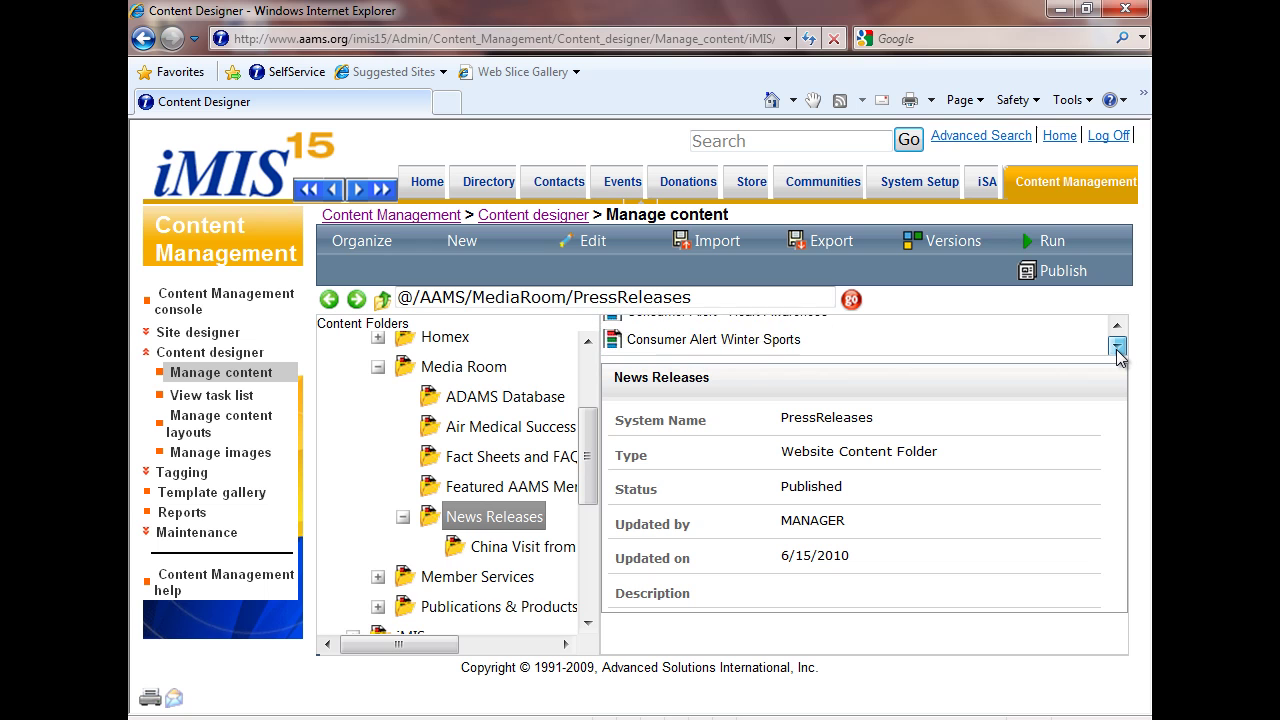
pyautogui.click(1117, 346)
pyautogui.click(1117, 346)
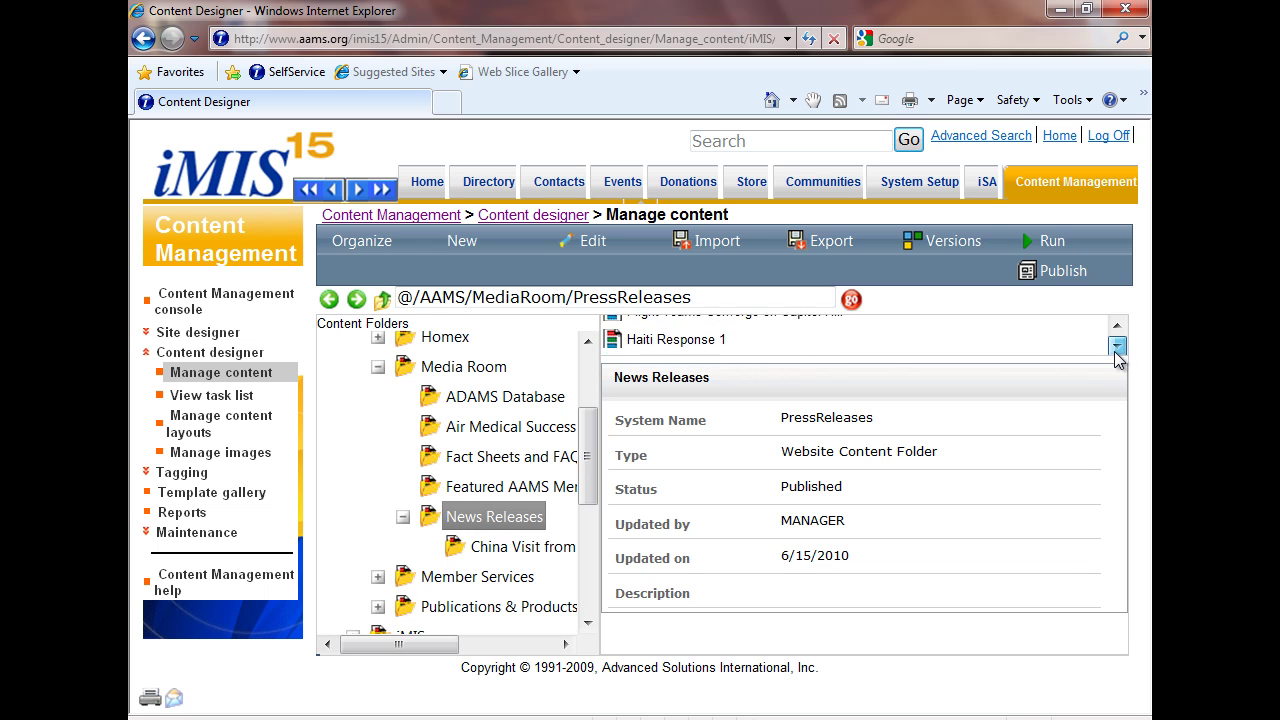
pyautogui.click(1117, 346)
pyautogui.click(1117, 346)
pyautogui.click(1117, 346)
pyautogui.click(1117, 346)
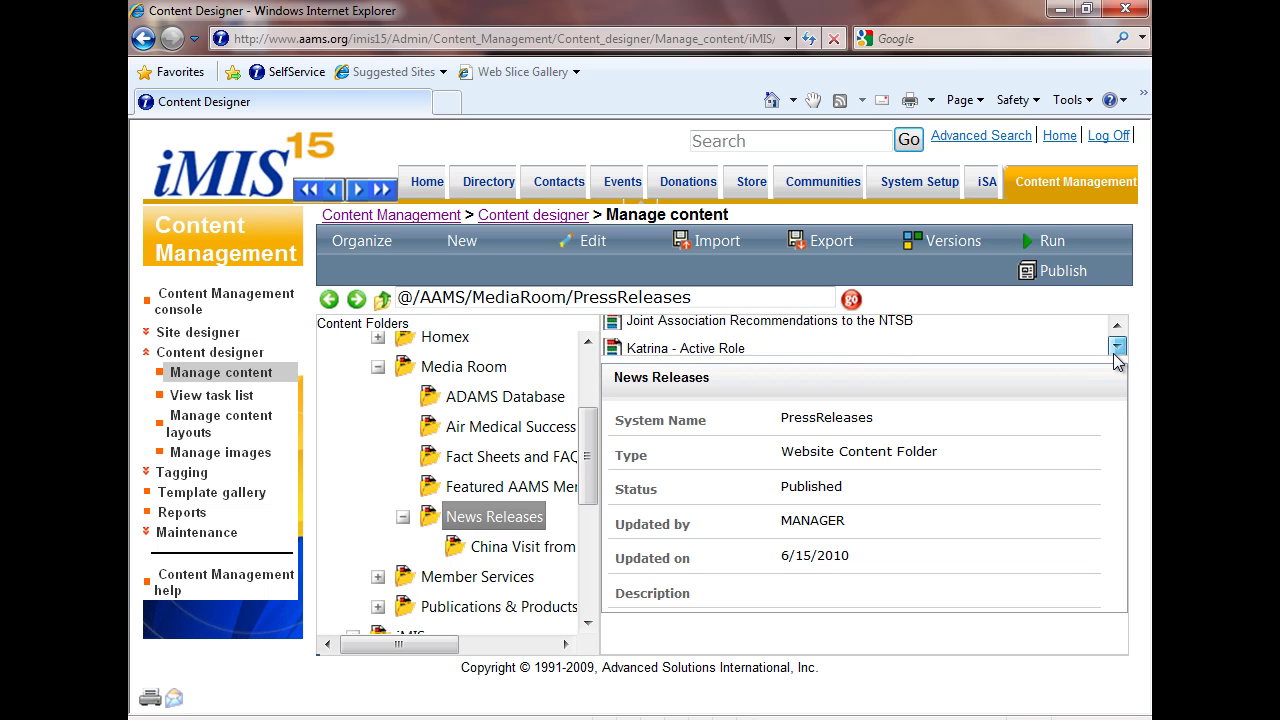
pyautogui.click(1117, 346)
pyautogui.click(1117, 346)
pyautogui.click(1117, 346)
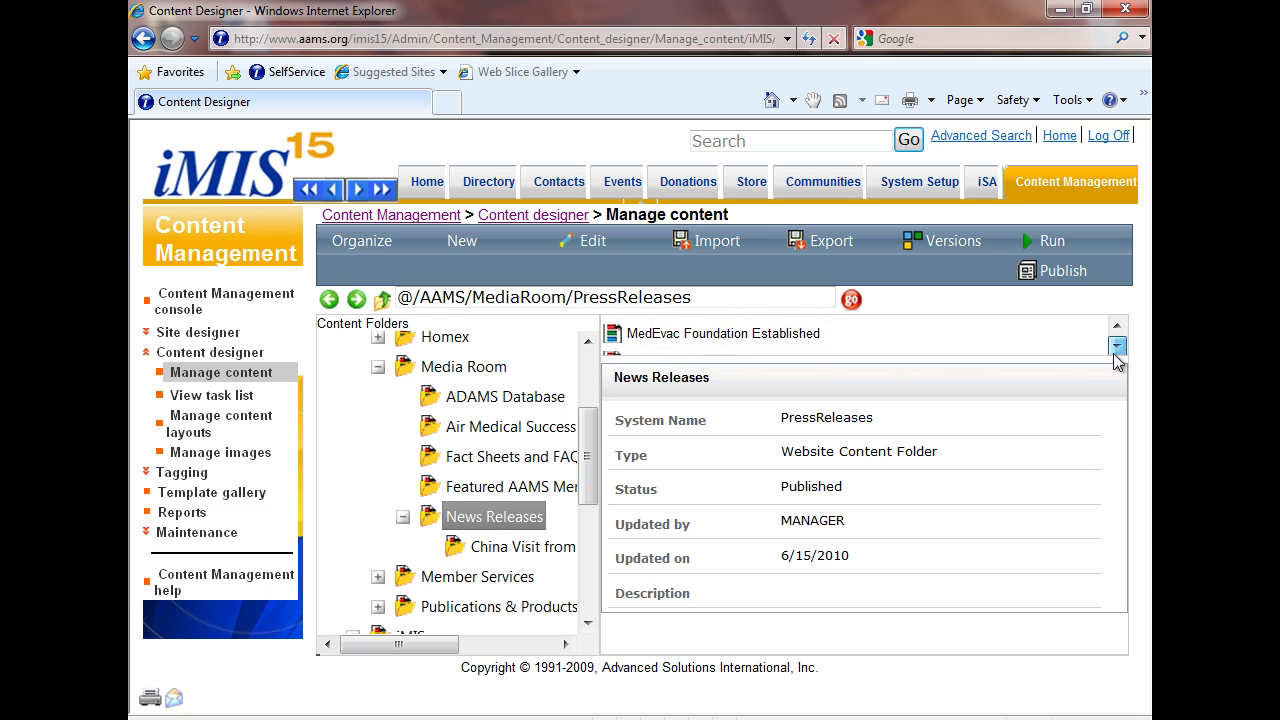
pyautogui.click(1117, 346)
pyautogui.click(1117, 346)
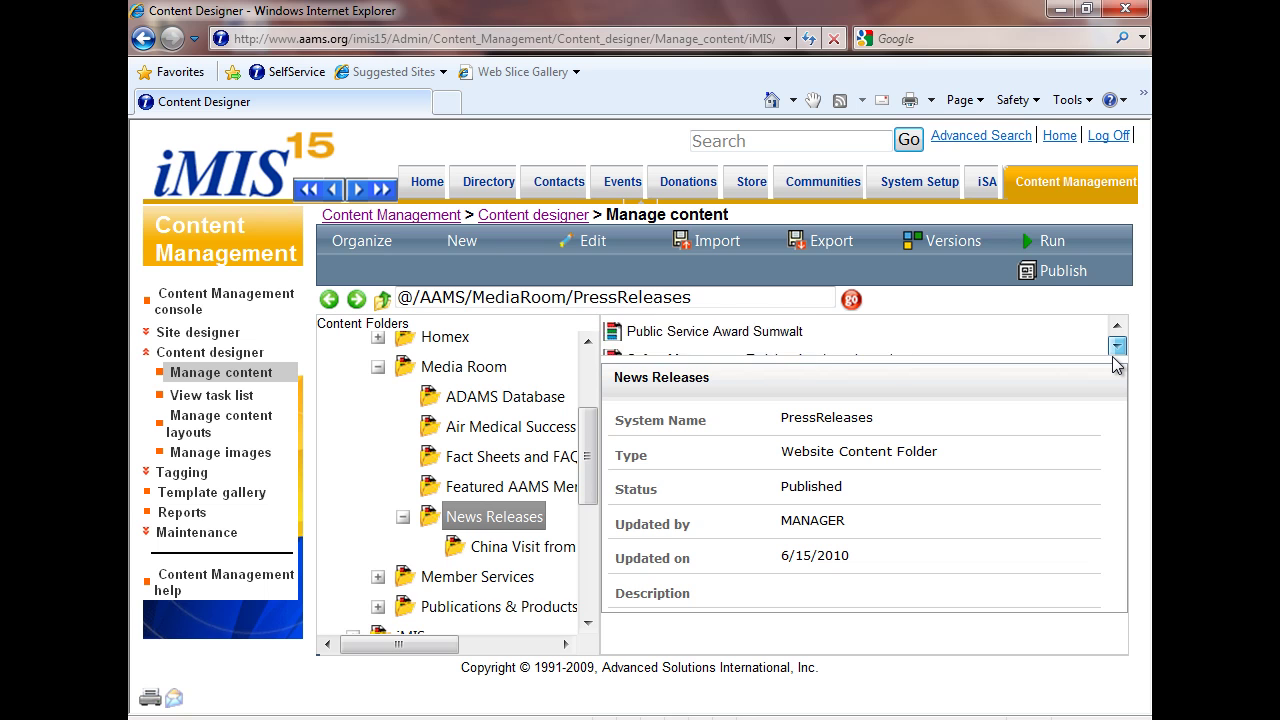
pyautogui.click(1117, 346)
pyautogui.click(1117, 346)
pyautogui.click(1117, 346)
pyautogui.click(1117, 348)
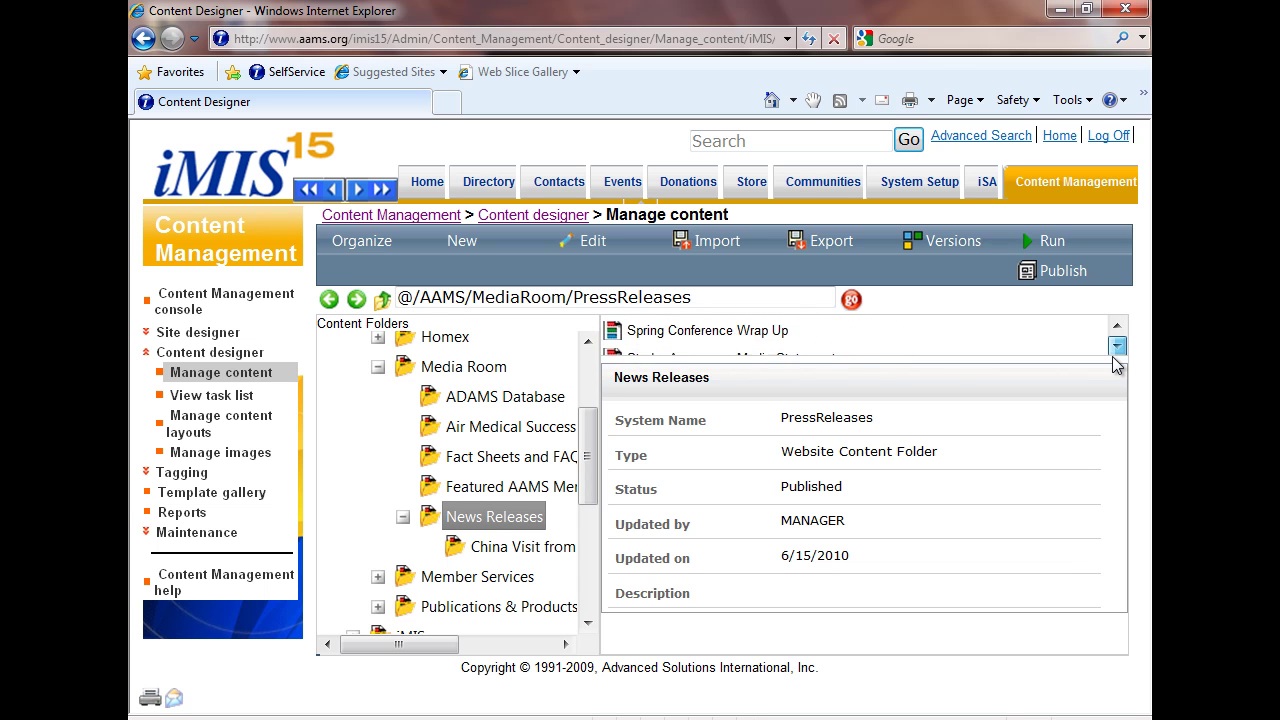
pyautogui.click(1117, 348)
pyautogui.click(1117, 348)
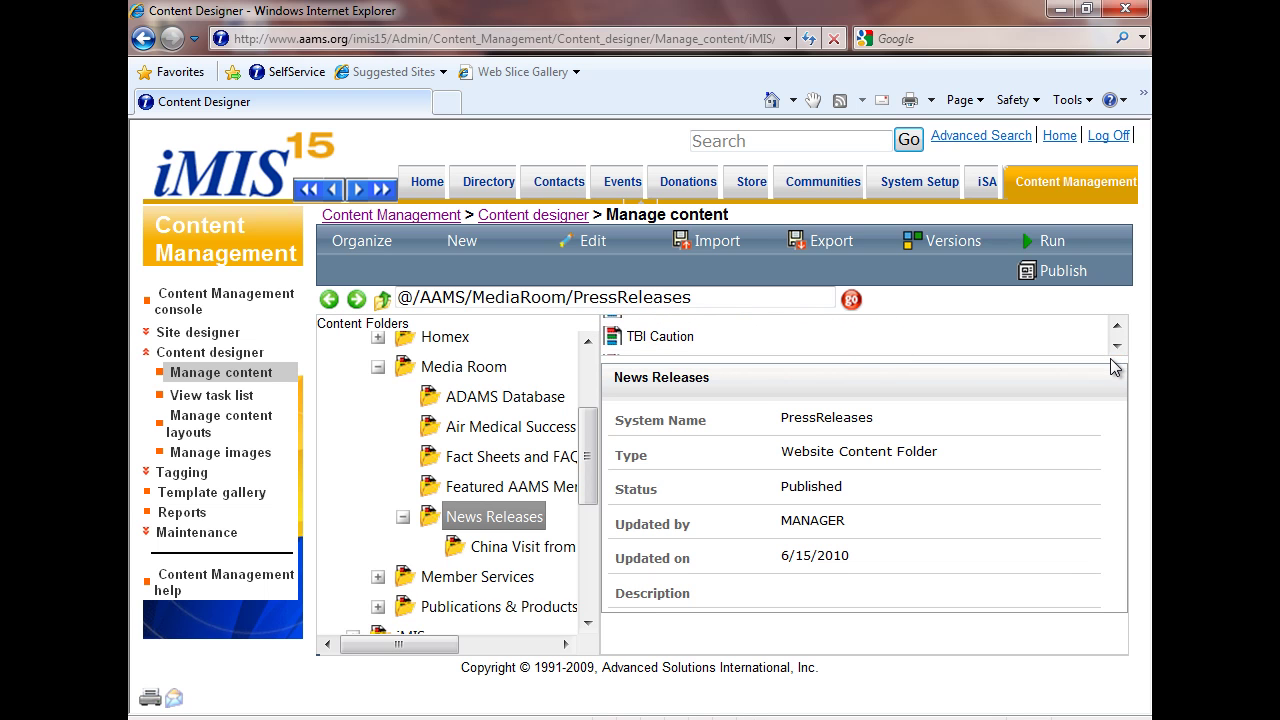
pyautogui.click(1117, 346)
pyautogui.click(1117, 346)
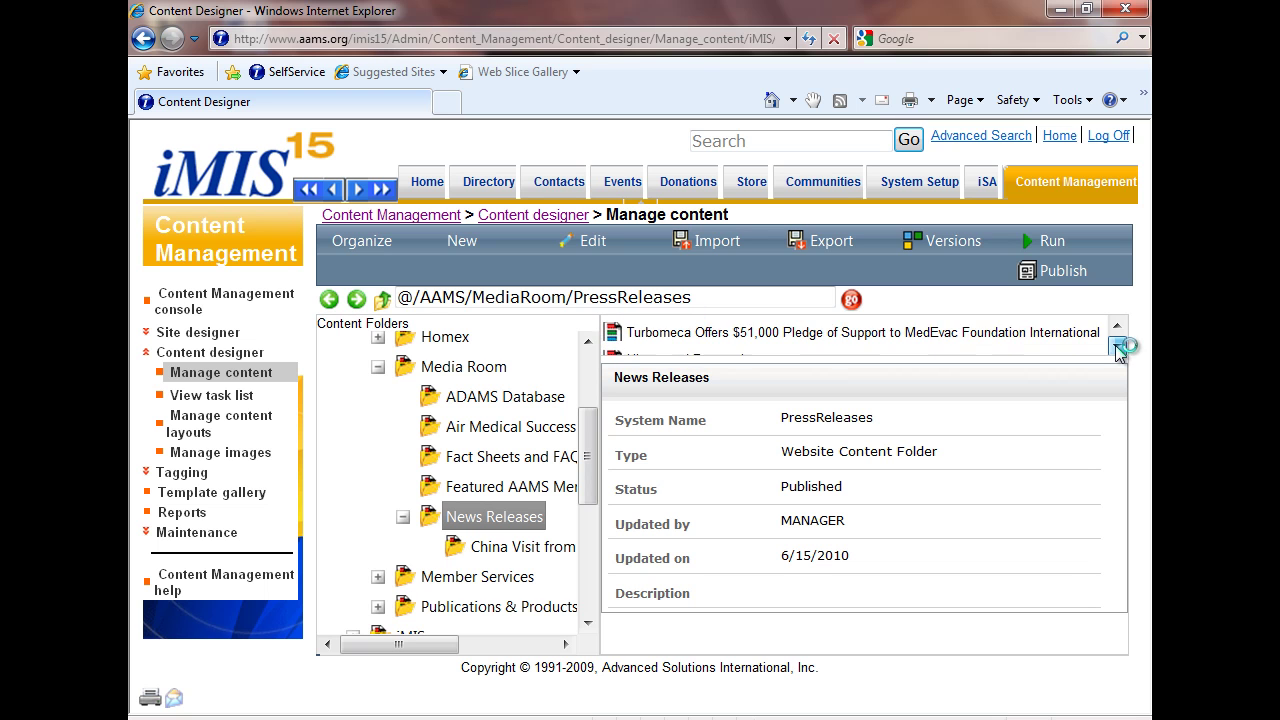
pyautogui.click(1117, 346)
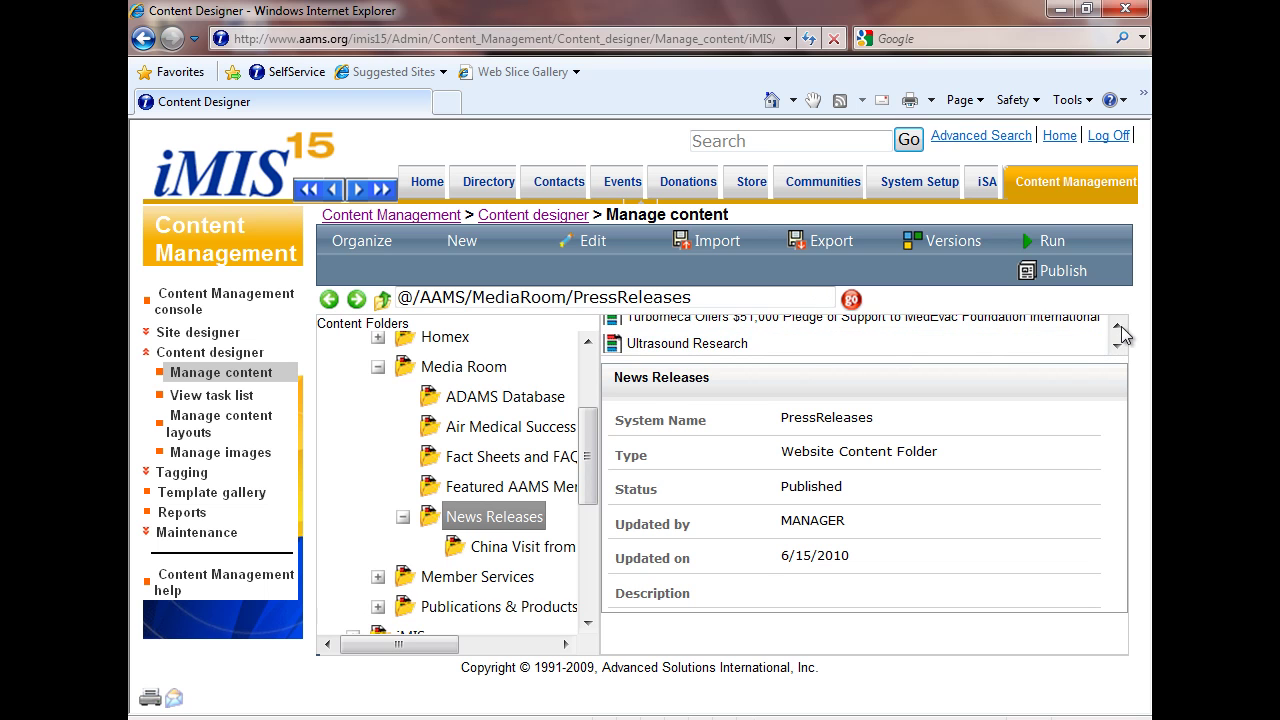
pyautogui.click(1117, 326)
pyautogui.click(726, 334)
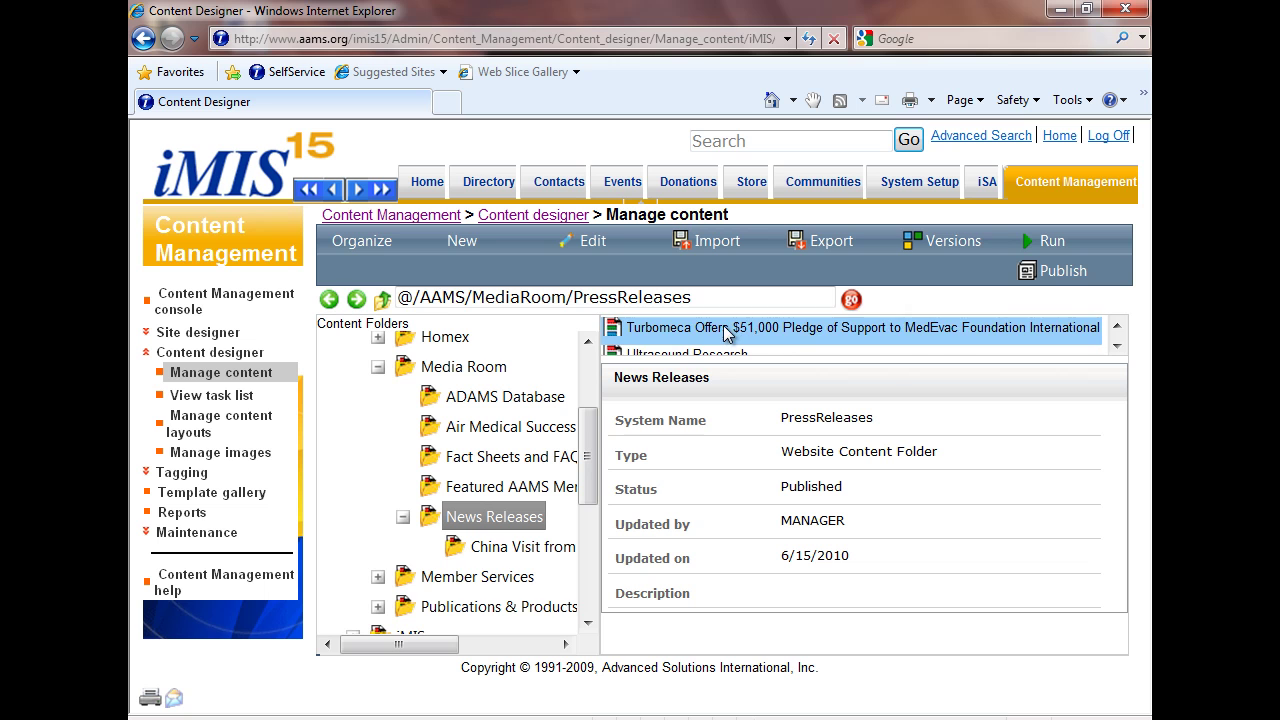
pyautogui.click(726, 334)
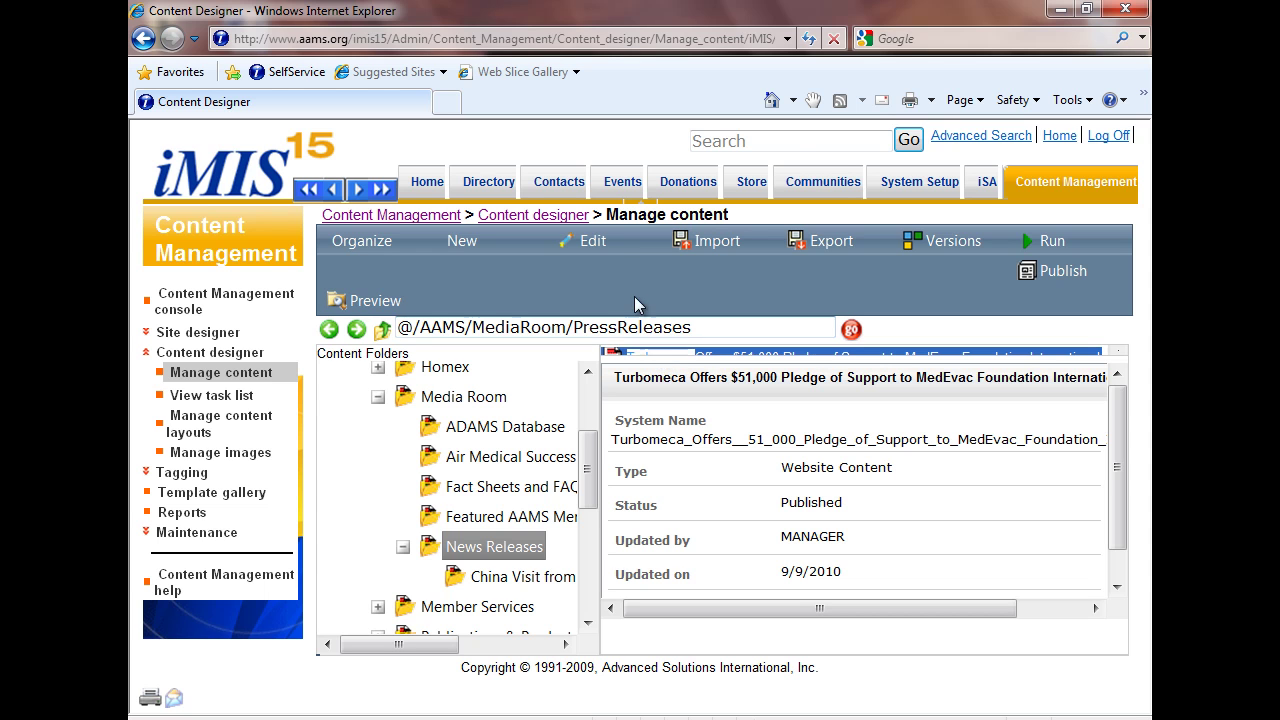
# - Open the selected release for editing, switch to Gmail and open the "FW: Turbomeca FINAL release..." conversation in the inbox
pyautogui.click(593, 241)
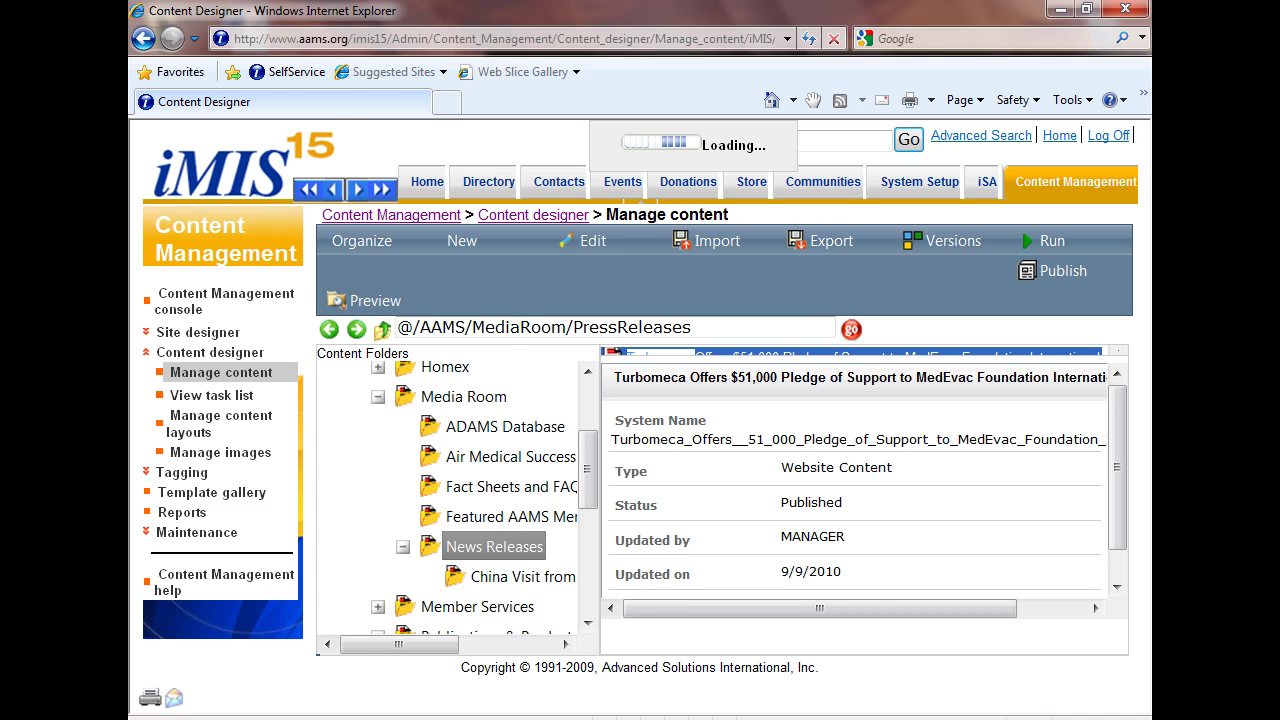
pyautogui.hotkey('alt', 'Tab')
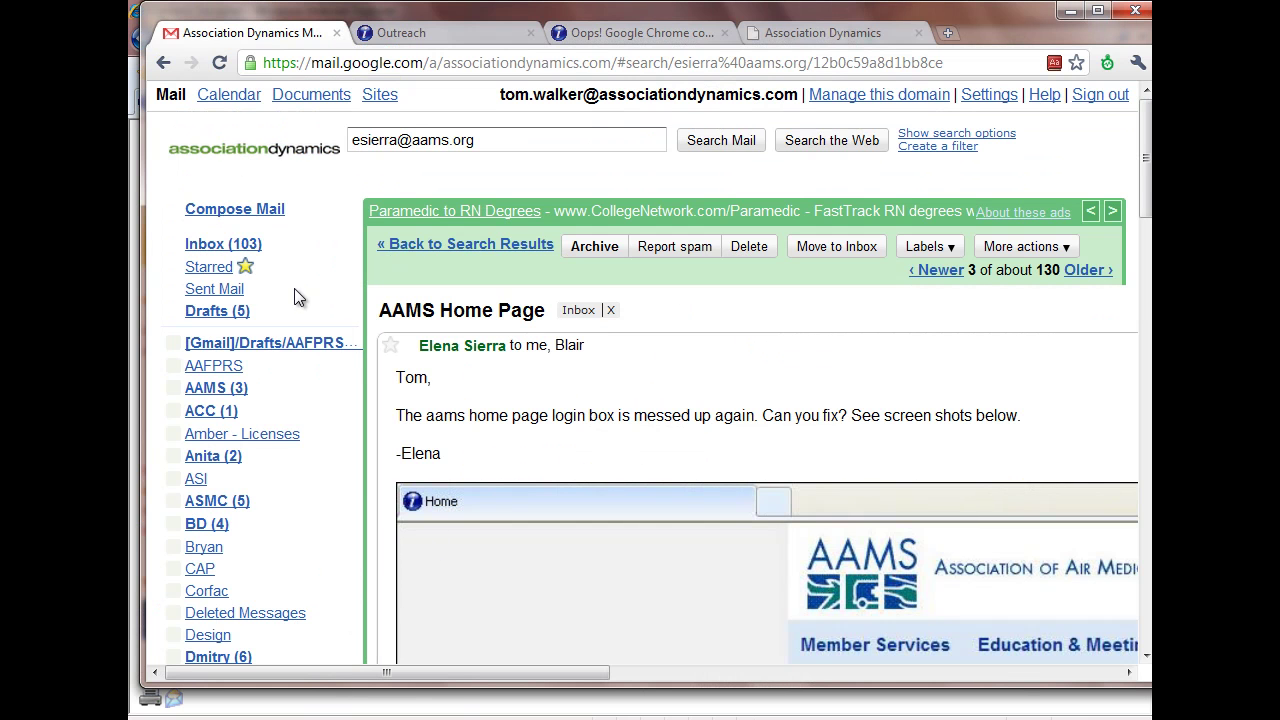
pyautogui.click(200, 245)
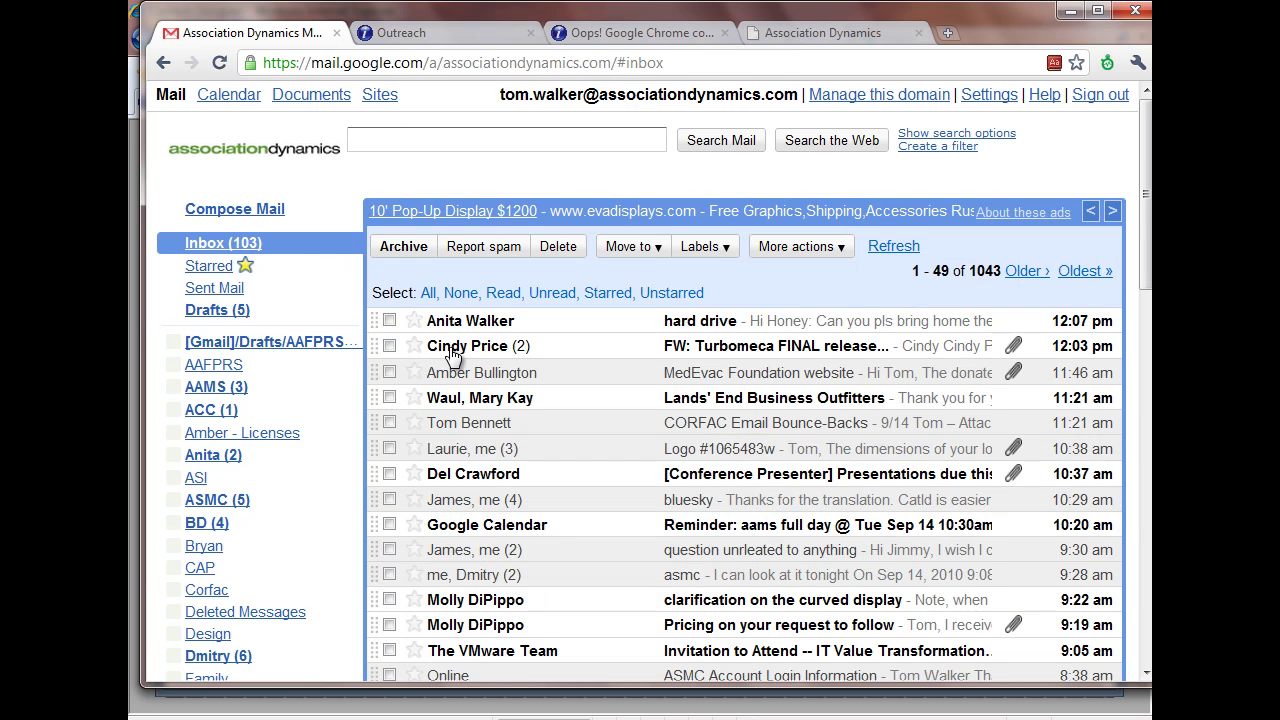
pyautogui.click(452, 355)
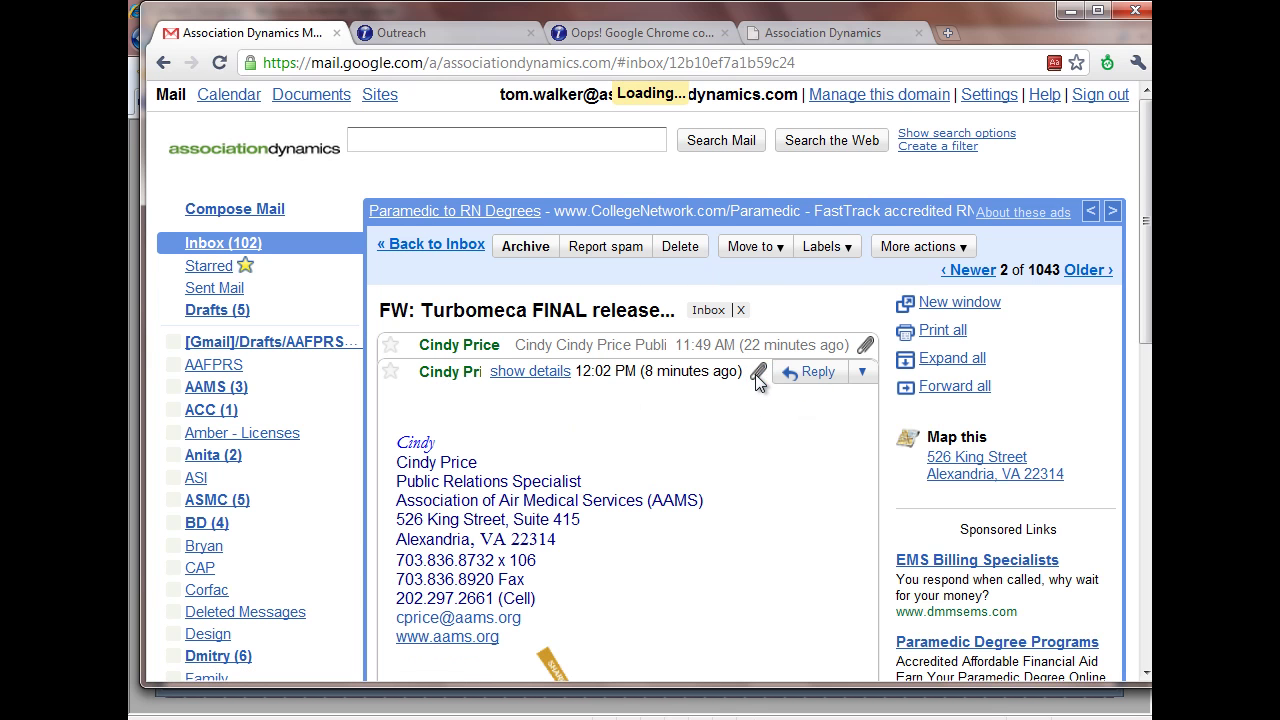
# - Look through the messages of the Turbomeca FINAL release conversation for the attached release document
pyautogui.scroll(-3, 735, 488)
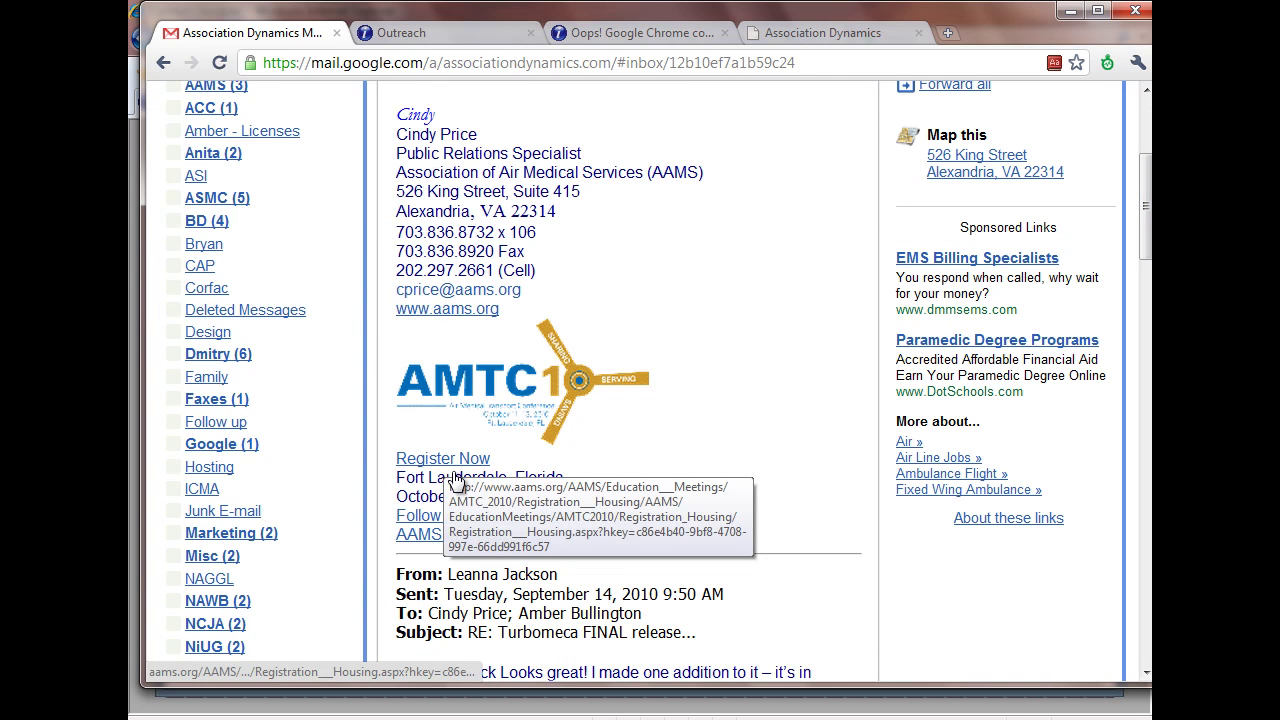
pyautogui.scroll(-3, 450, 468)
pyautogui.scroll(3, 630, 420)
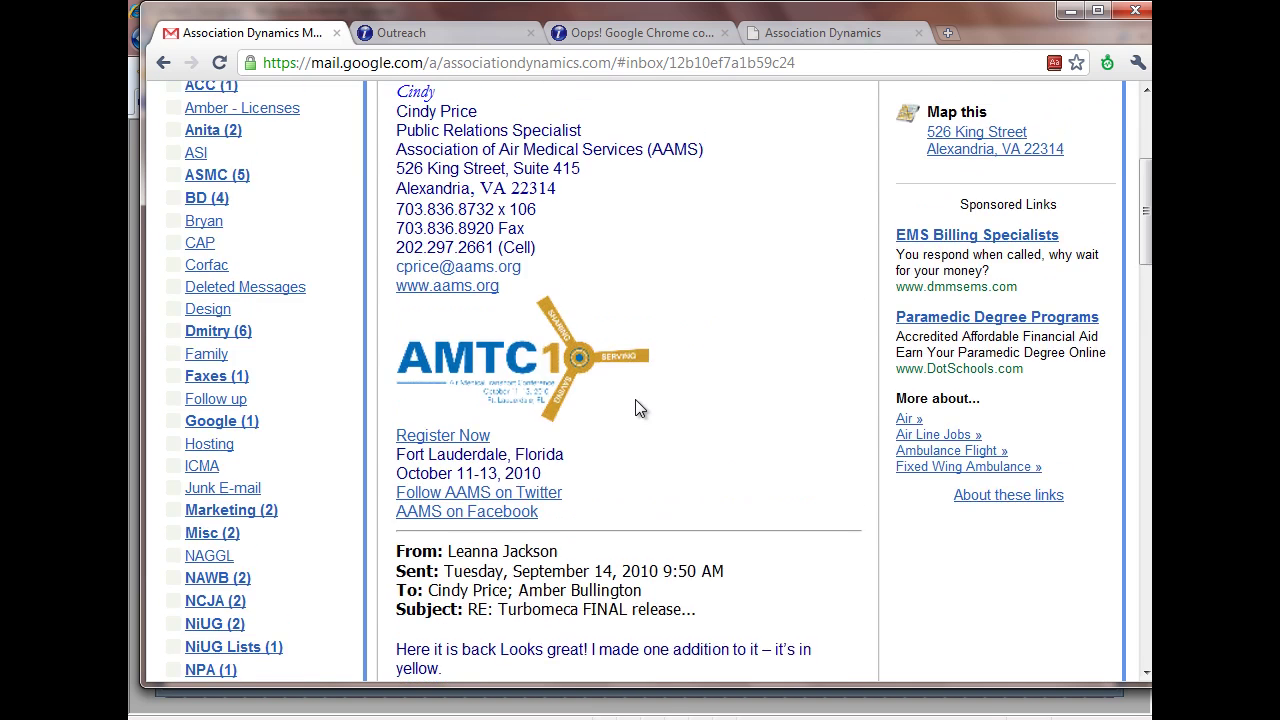
pyautogui.scroll(3, 636, 405)
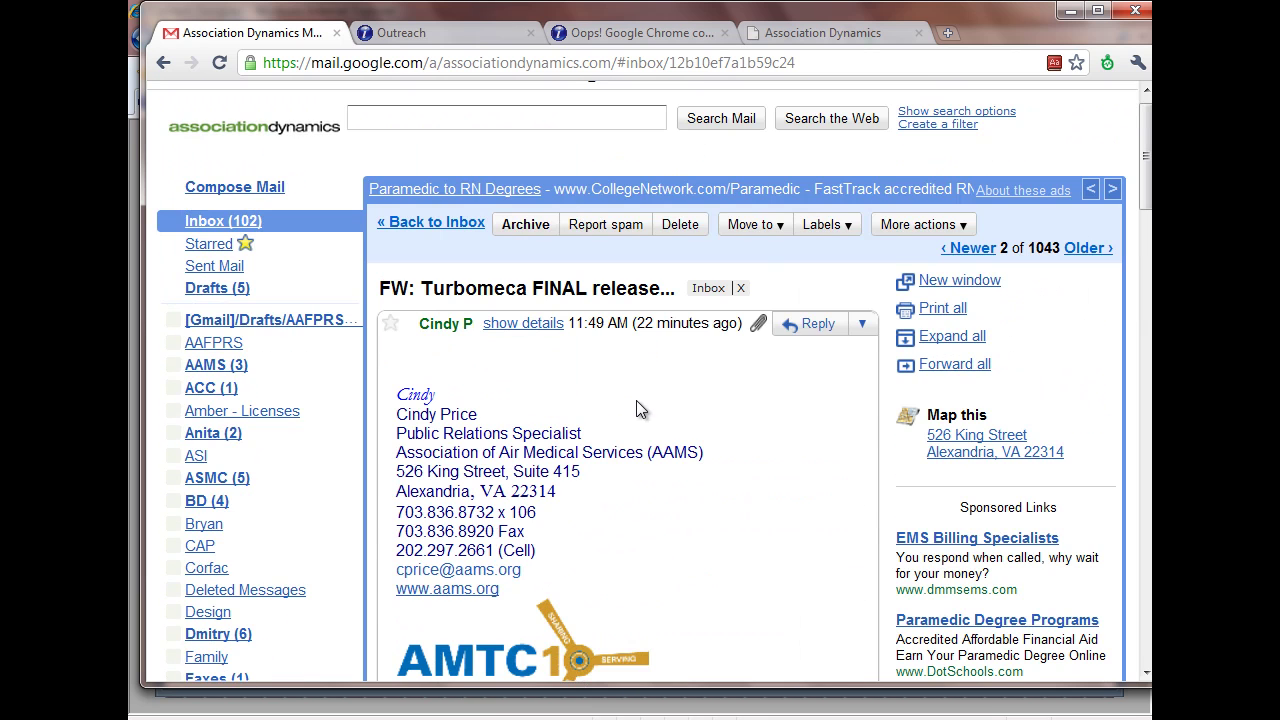
pyautogui.scroll(-10, 636, 402)
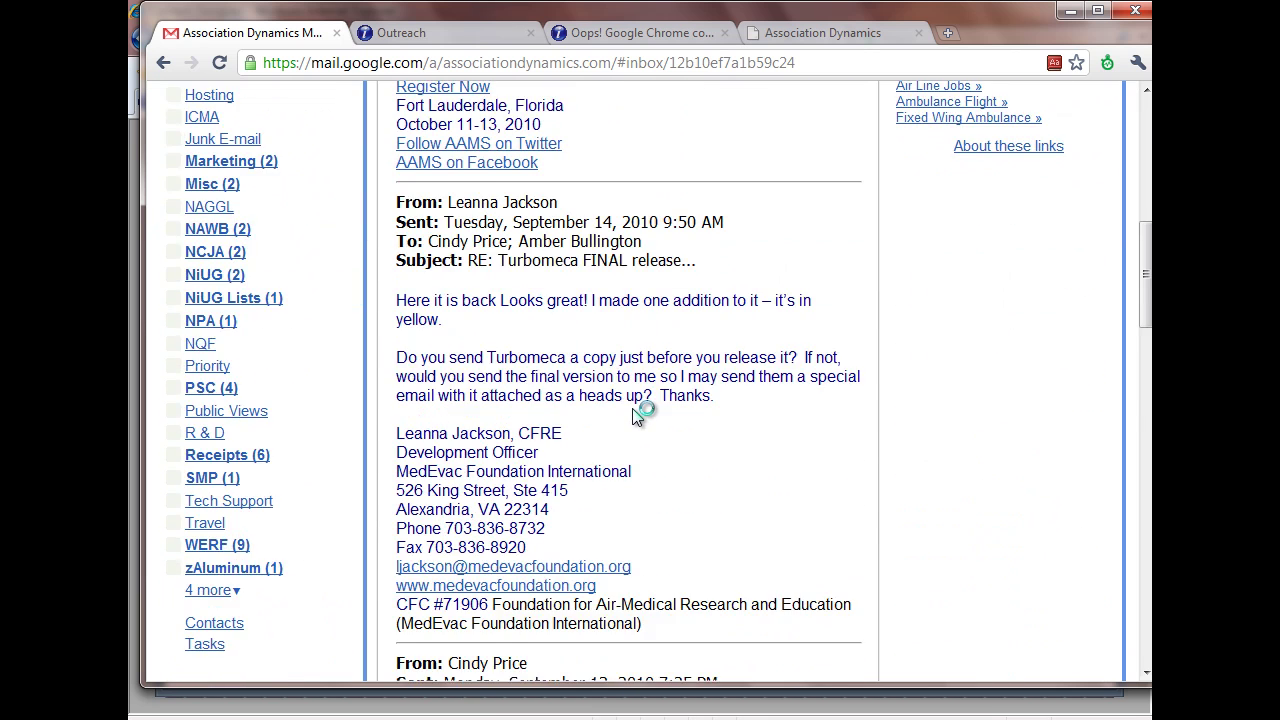
pyautogui.scroll(-1, 634, 409)
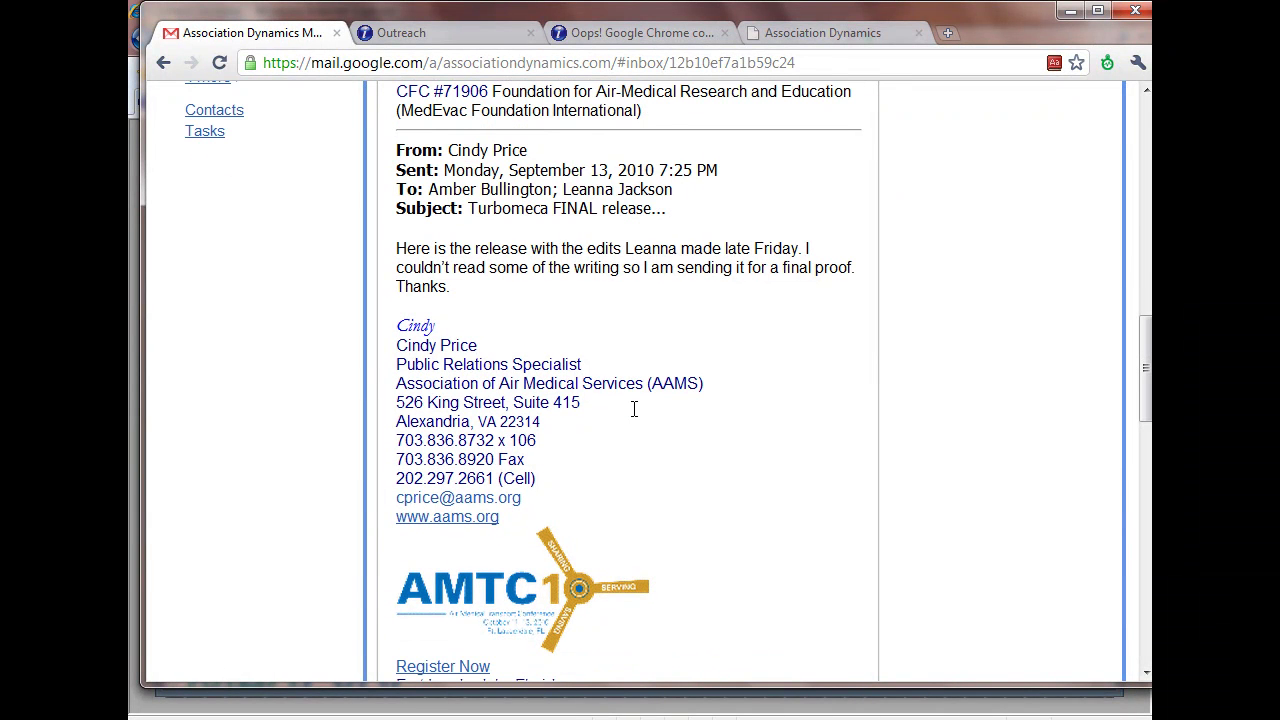
pyautogui.scroll(-5, 632, 412)
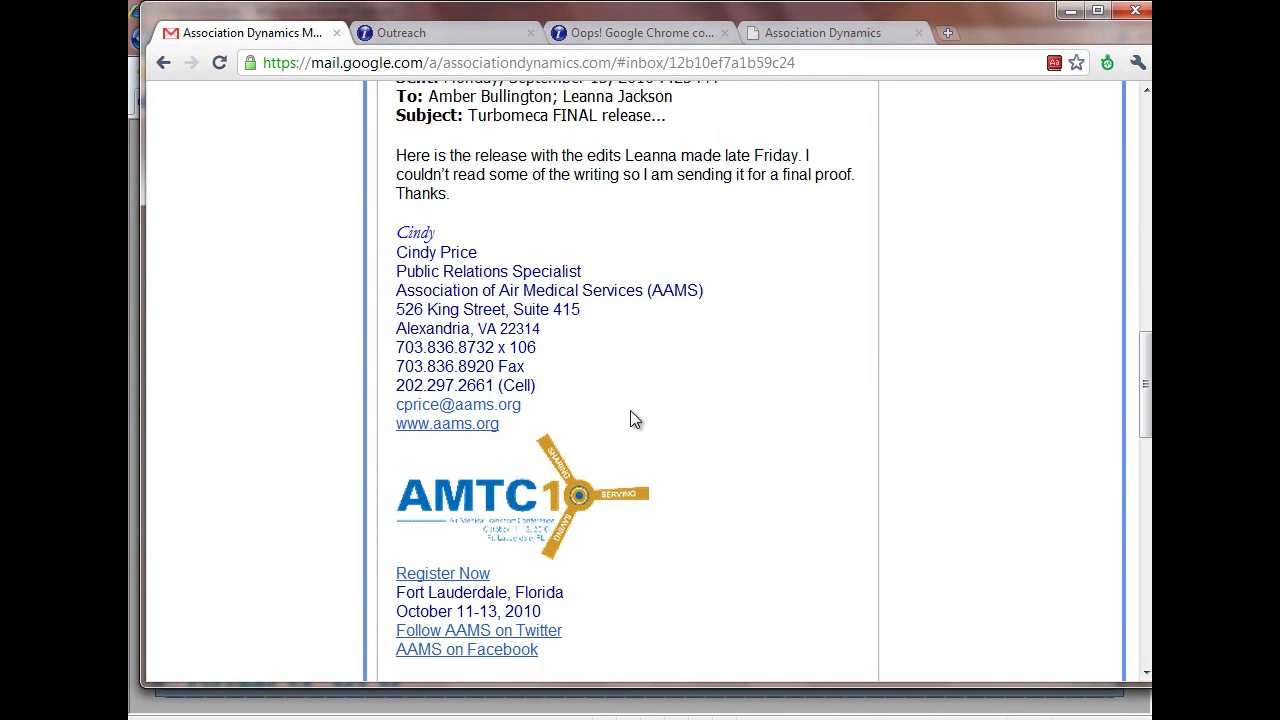
pyautogui.scroll(-2, 630, 420)
pyautogui.scroll(-5, 629, 421)
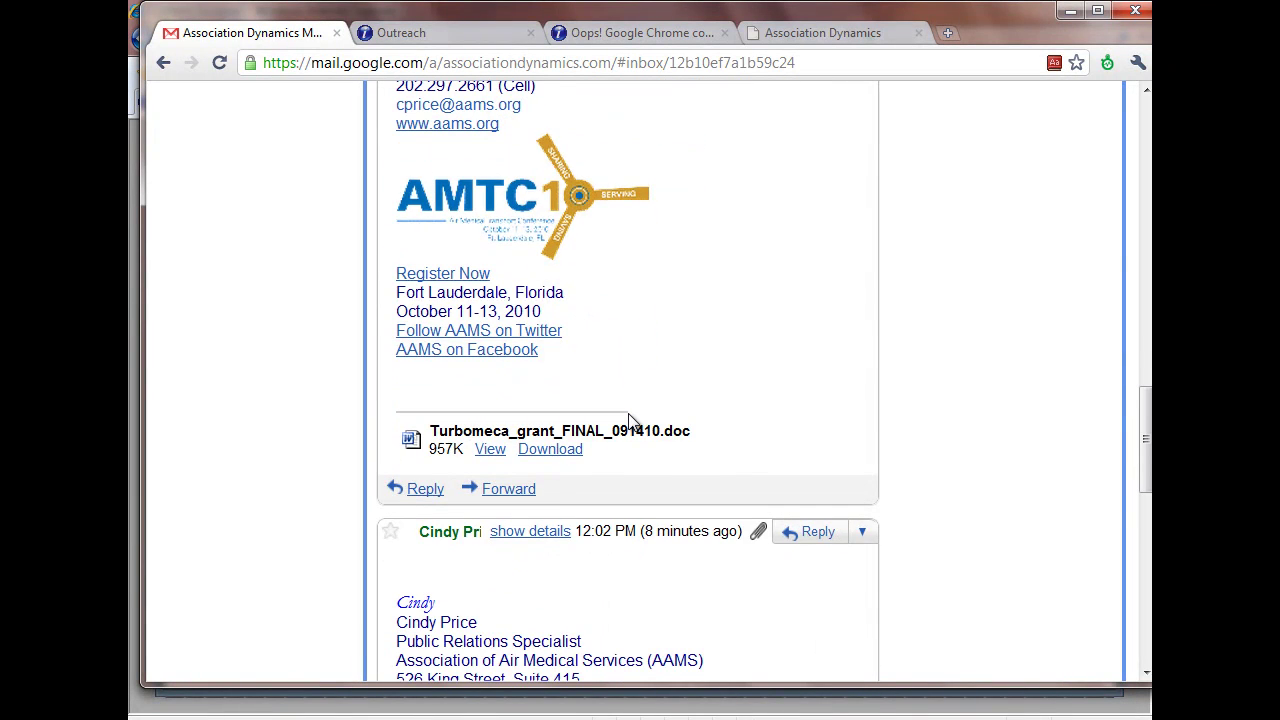
pyautogui.scroll(-8, 630, 420)
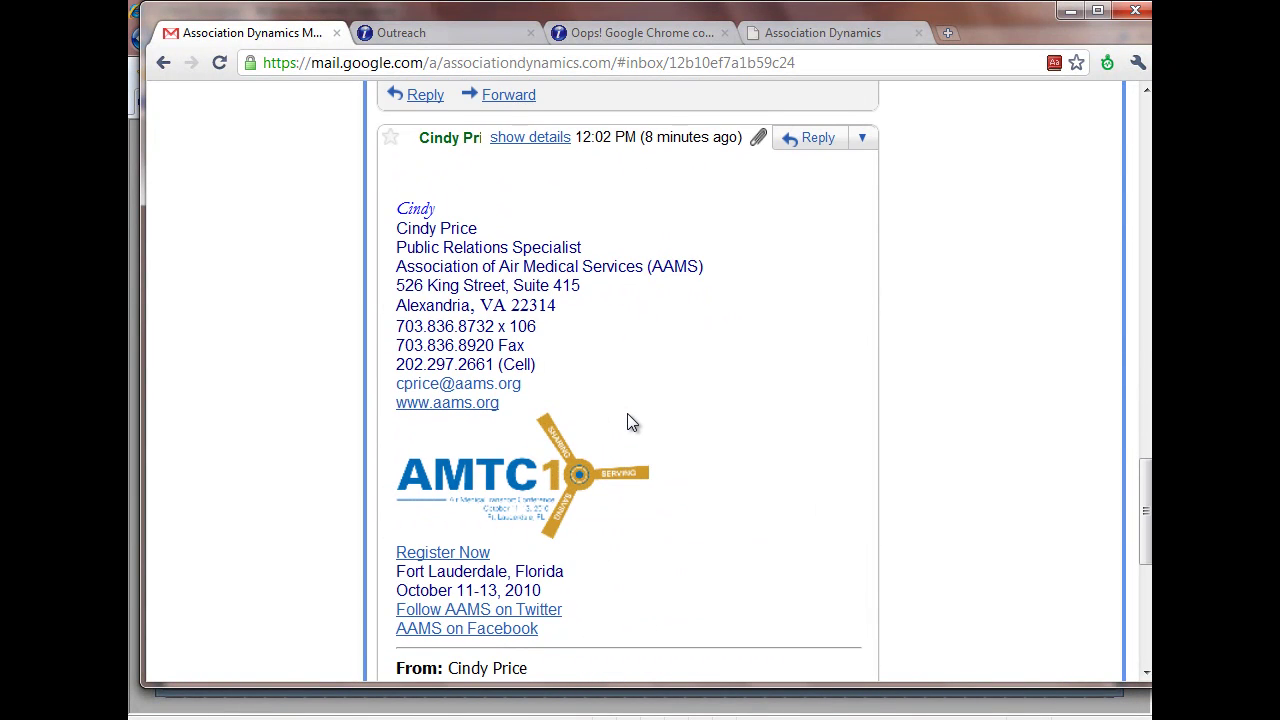
pyautogui.scroll(-1, 630, 422)
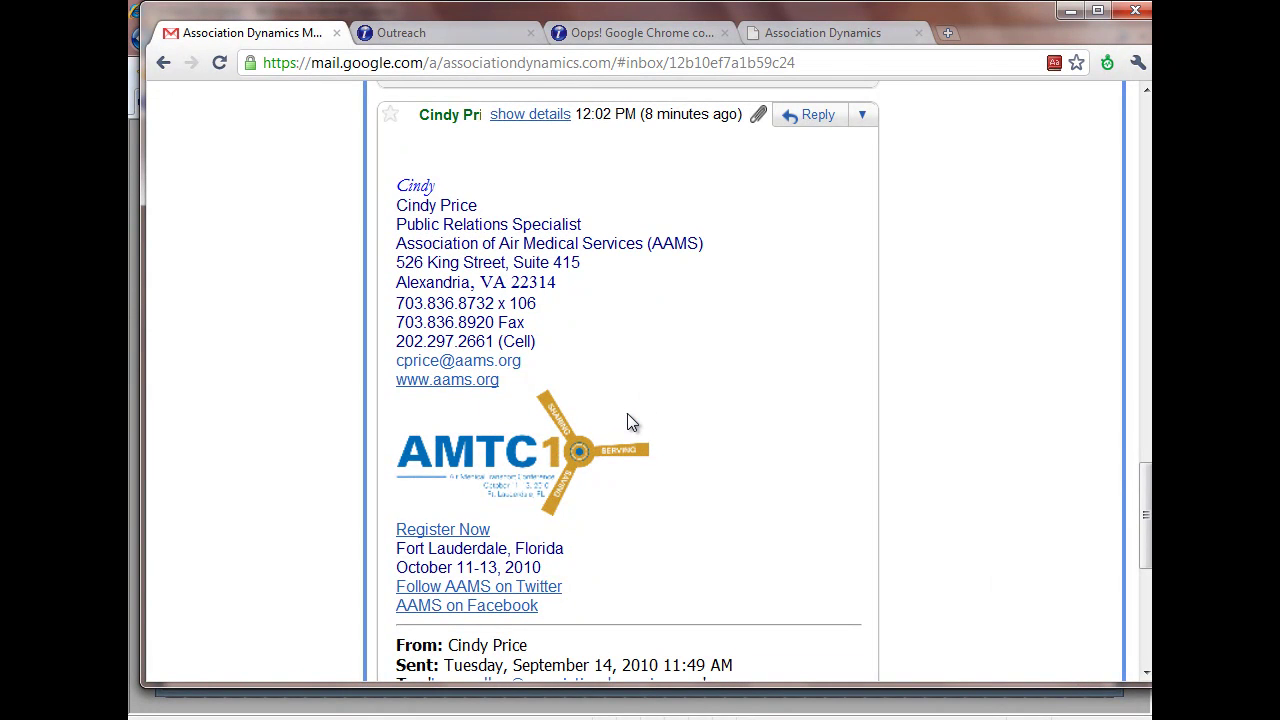
pyautogui.scroll(-4, 627, 420)
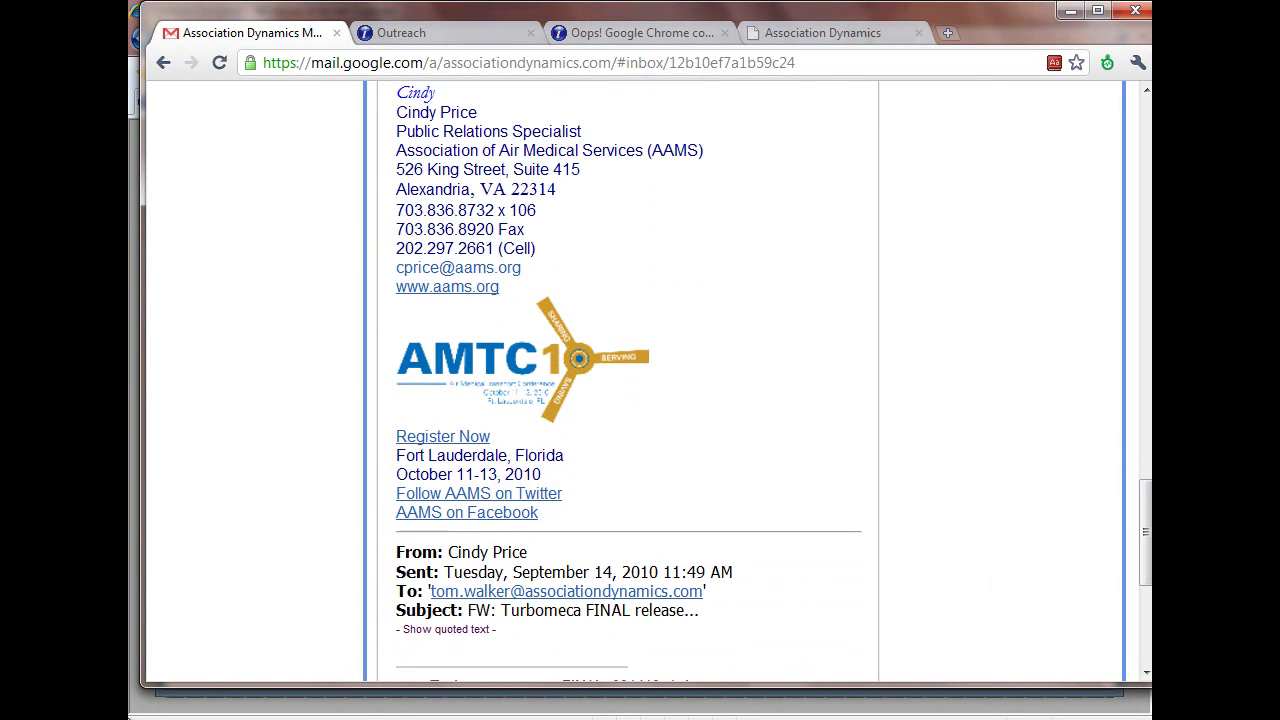
# - Switch to Outlook, close the reminder and open the Turbomeca_grant_FINAL_091410_1.doc attachment of the "RE: Turbomeca FINAL release..." email in Word
pyautogui.press('super')
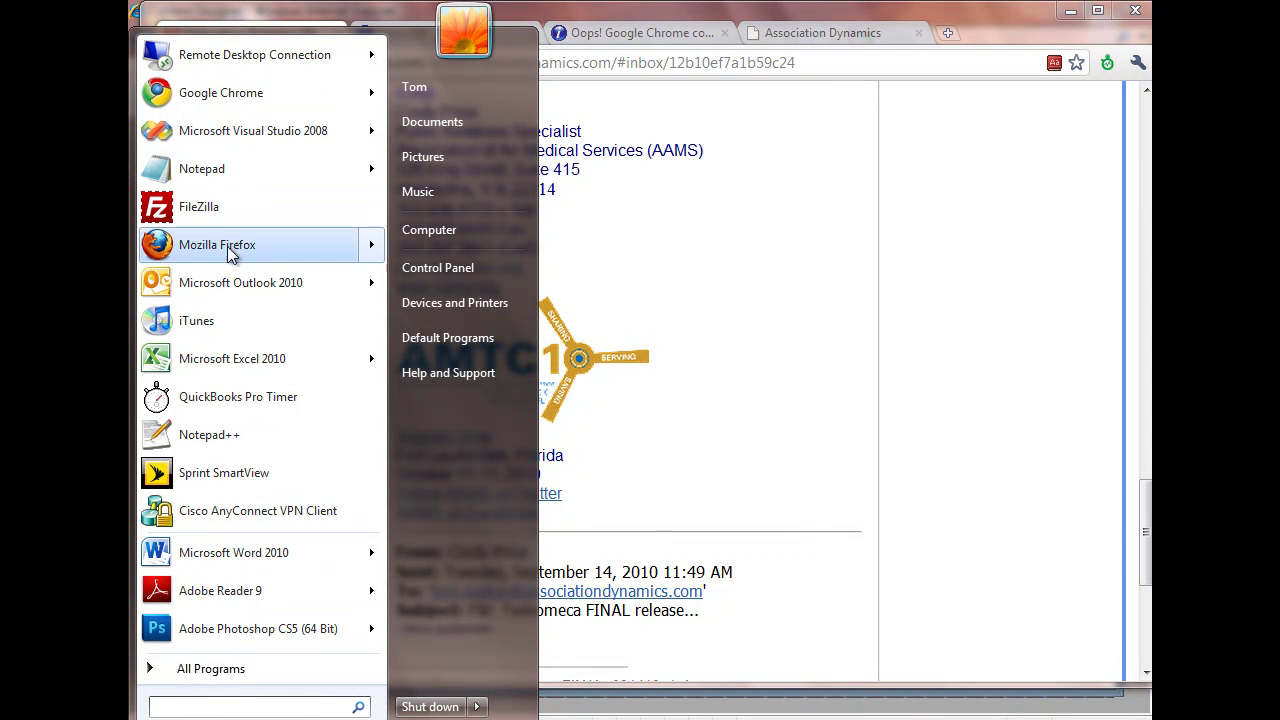
pyautogui.click(558, 680)
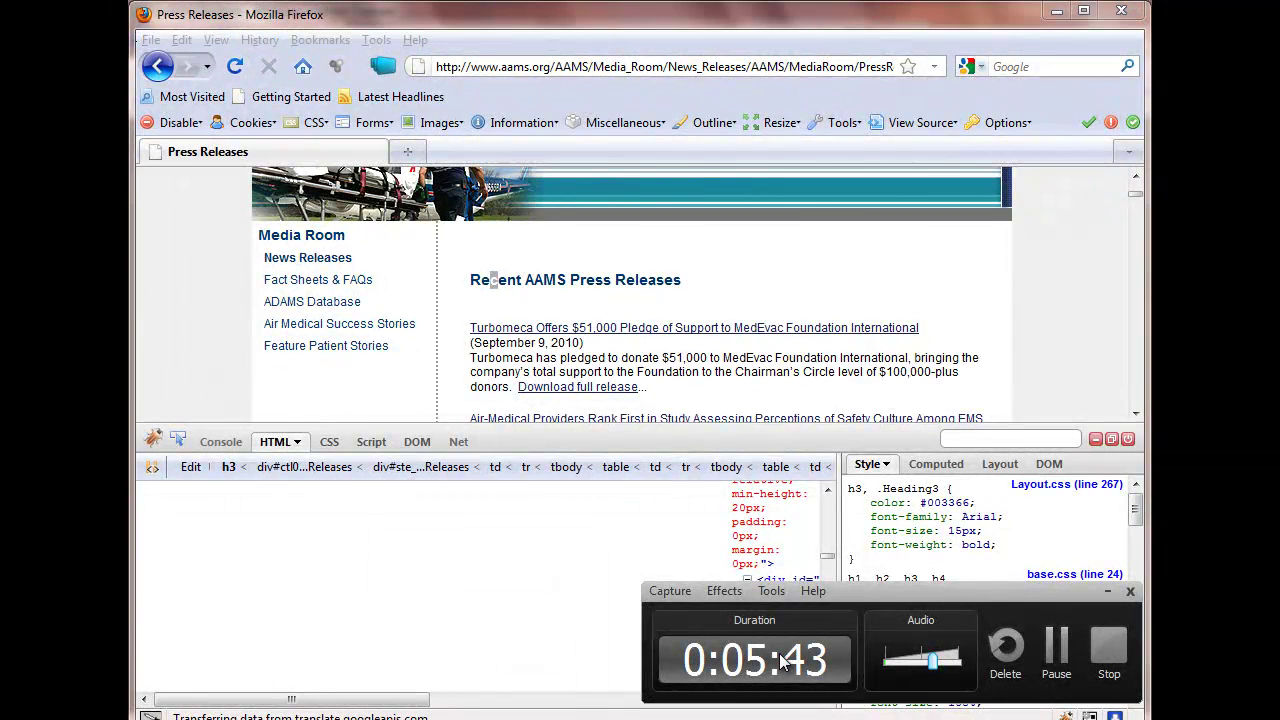
pyautogui.hotkey('alt', 'Tab')
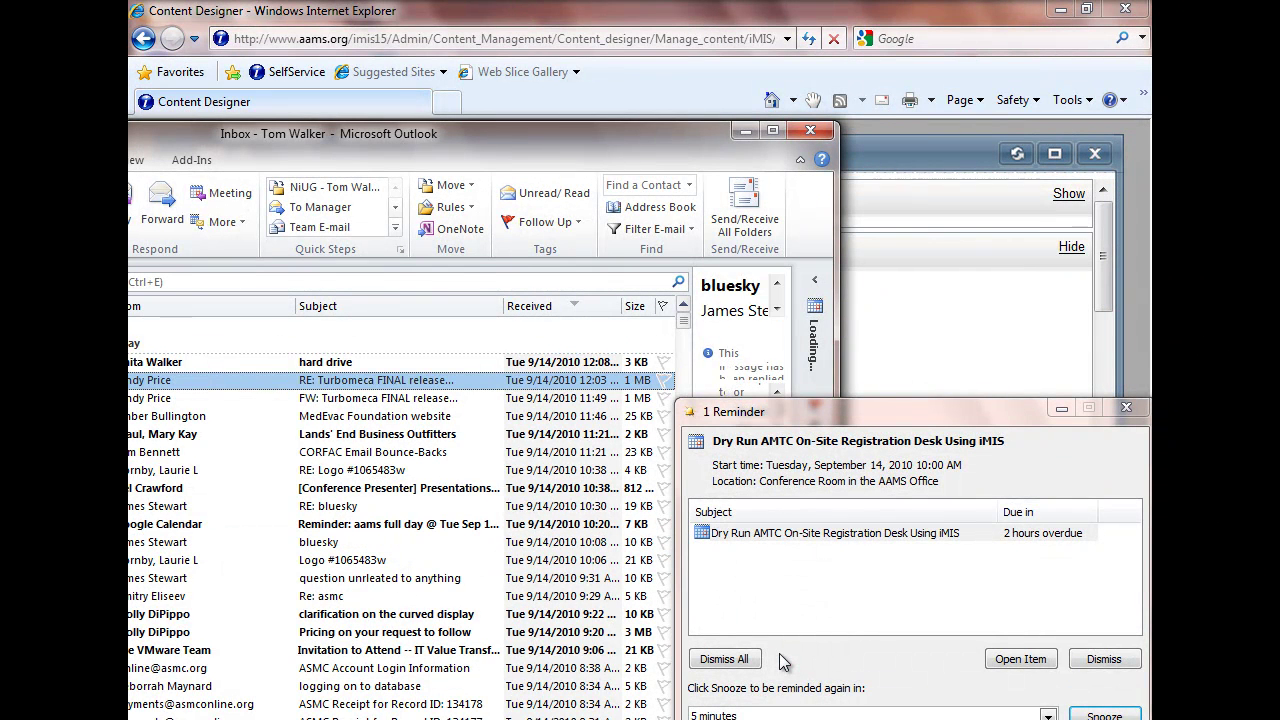
pyautogui.press('Escape')
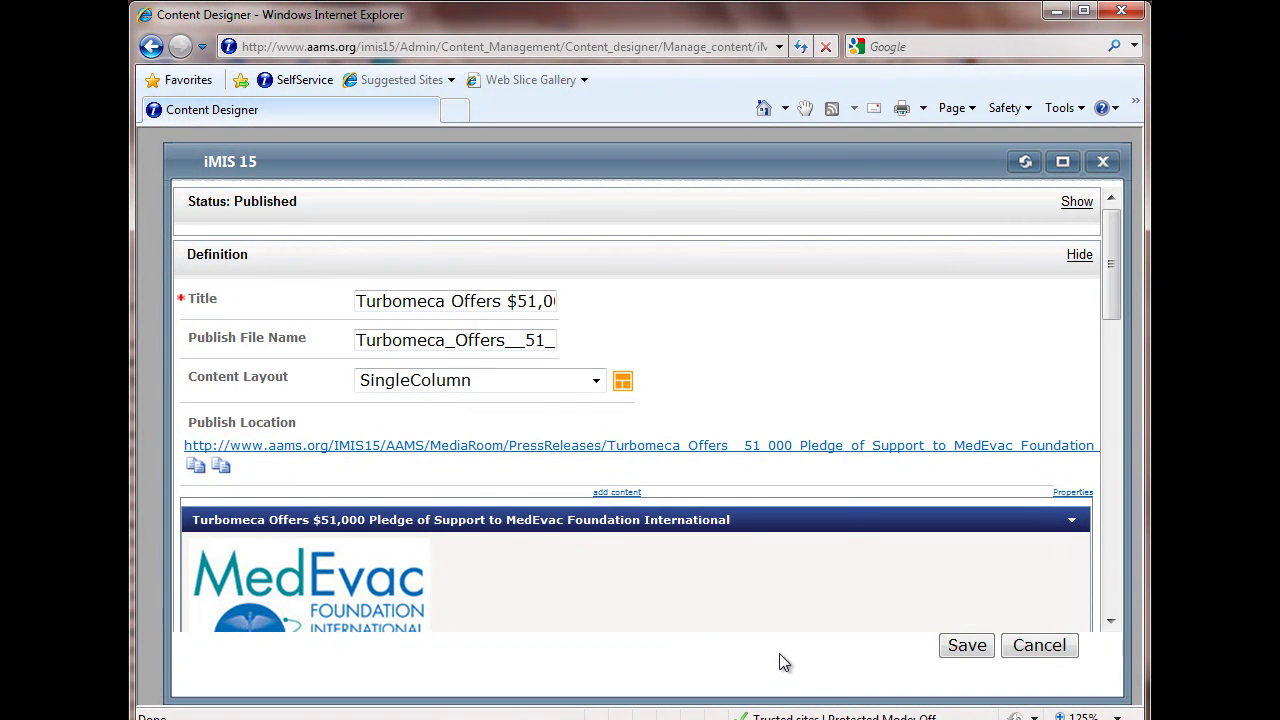
pyautogui.hotkey('alt', 'Tab')
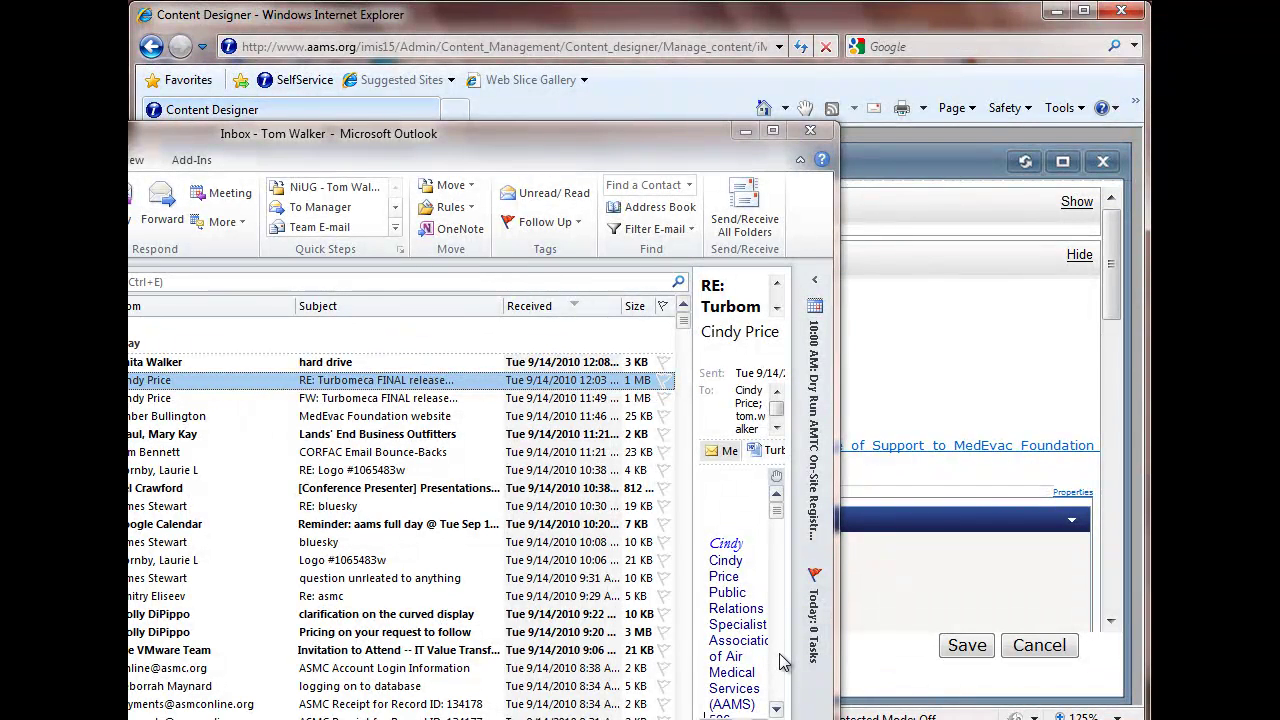
pyautogui.press('Return')
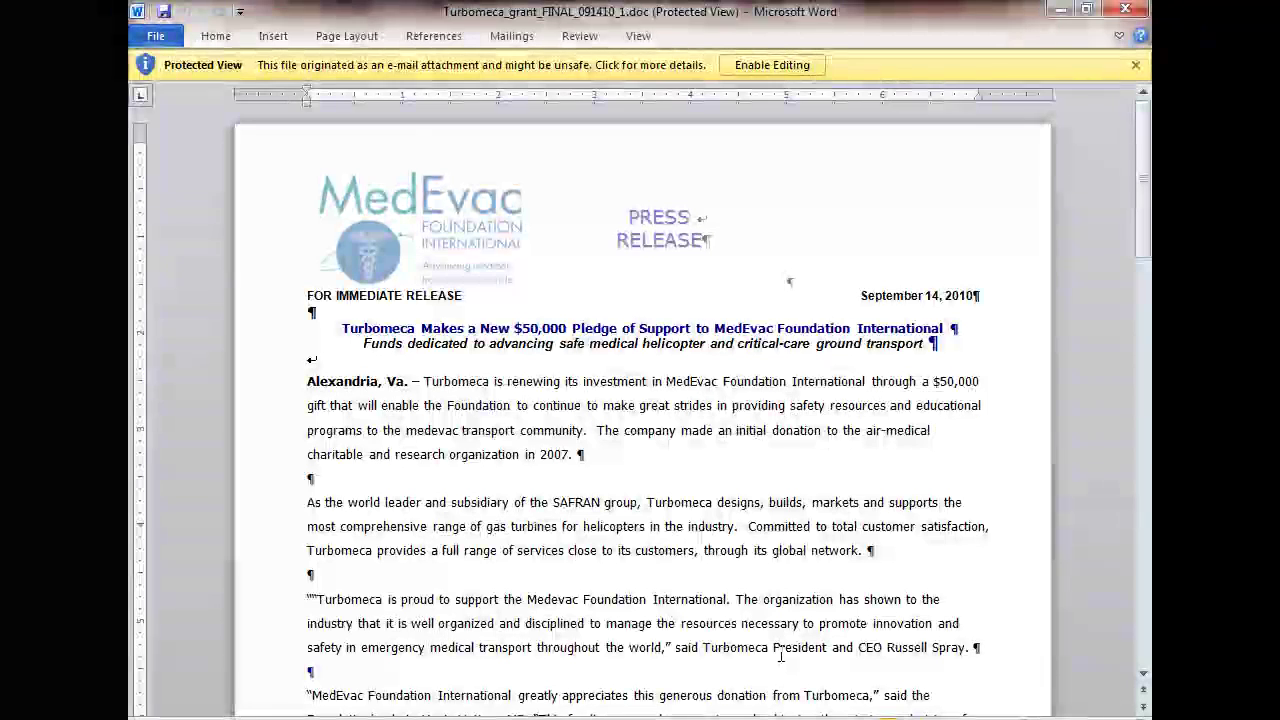
pyautogui.hotkey('shift', 'Down')
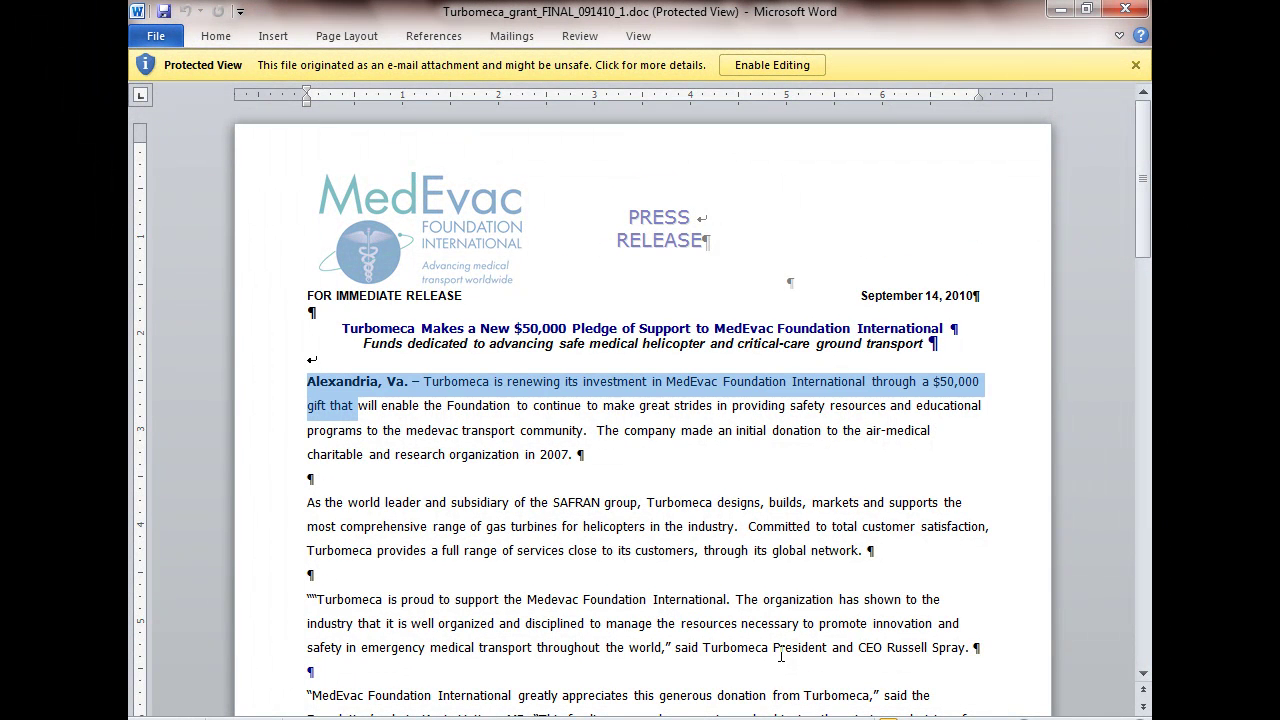
pyautogui.hotkey('shift', 'Down')
pyautogui.hotkey('shift', 'Down')
pyautogui.hotkey('shift', 'Down')
pyautogui.hotkey('shift', 'Down')
pyautogui.hotkey('shift', 'Down')
pyautogui.hotkey('shift', 'Down')
pyautogui.hotkey('shift', 'Down')
pyautogui.hotkey('shift', 'Down')
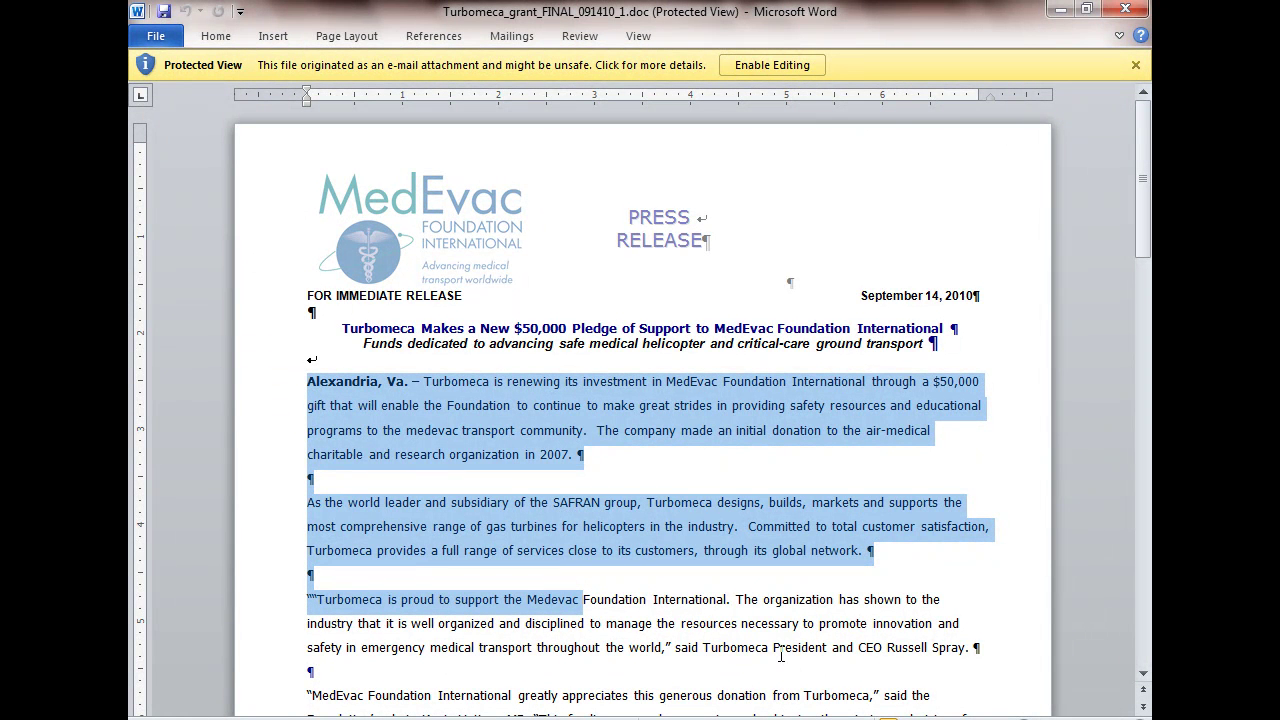
pyautogui.click(780, 655)
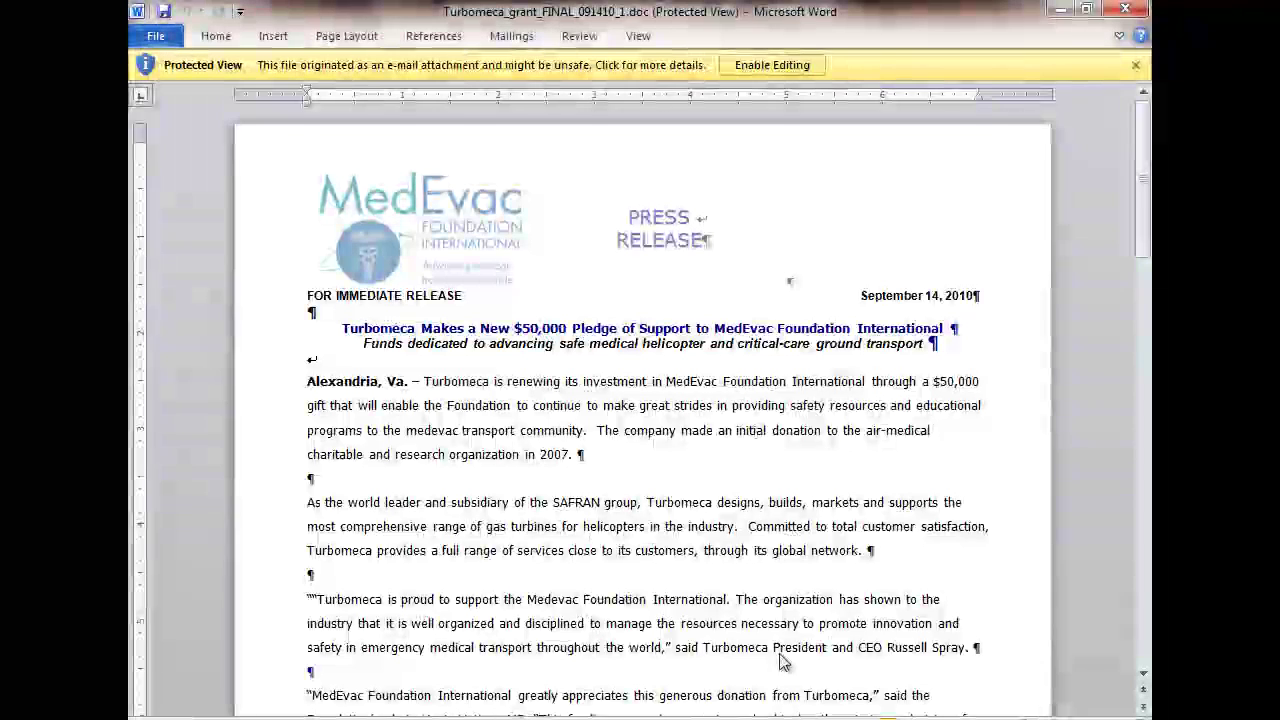
# - Copy the whole text of the press release document and paste it into a new Notepad file
pyautogui.hotkey('ctrl', 'a')
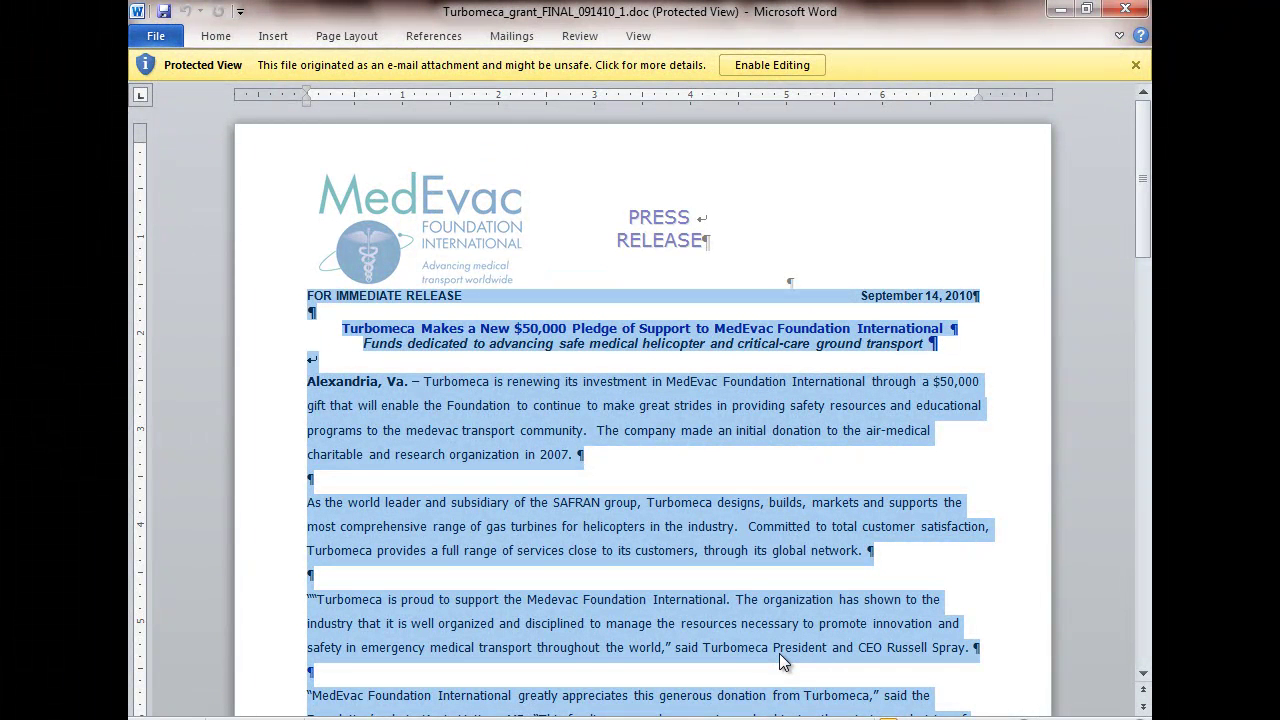
pyautogui.hotkey('ctrl', 'c')
pyautogui.press('super')
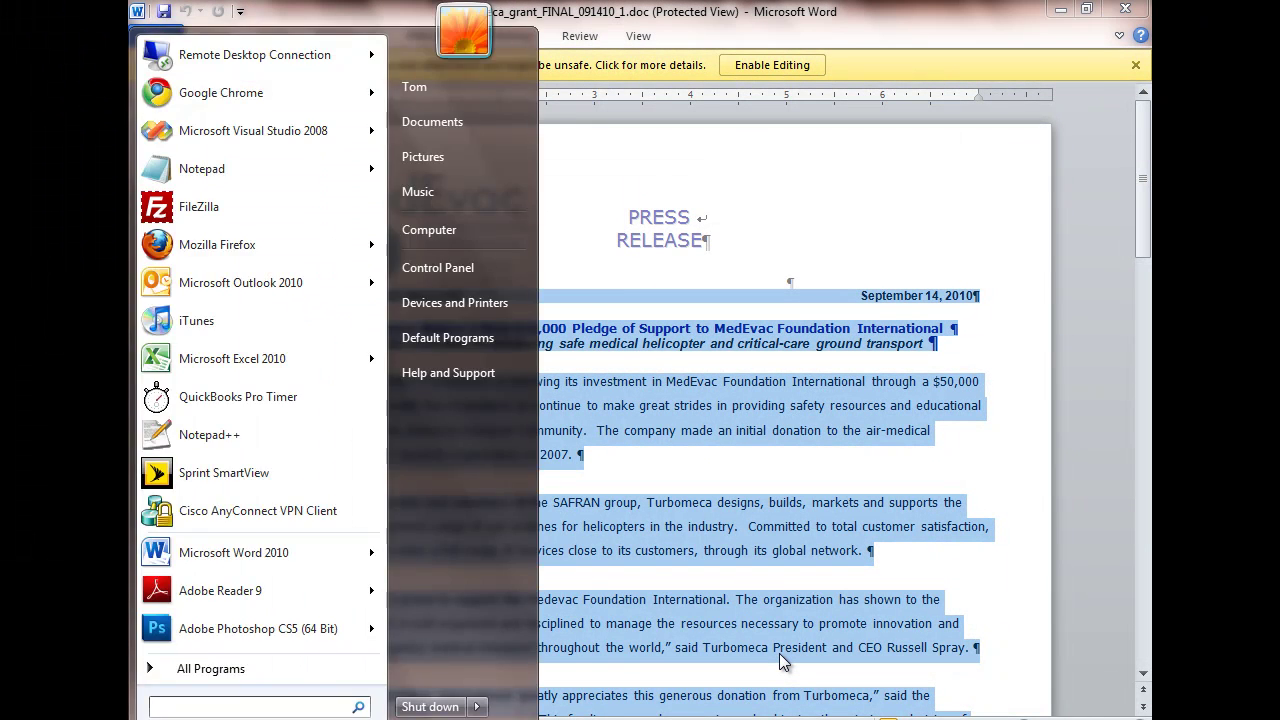
pyautogui.press('super')
pyautogui.press('super')
pyautogui.press('Up')
pyautogui.press('Up')
pyautogui.press('Up')
pyautogui.press('Up')
pyautogui.press('Up')
pyautogui.press('Up')
pyautogui.press('Up')
pyautogui.press('Up')
pyautogui.press('Up')
pyautogui.press('Up')
pyautogui.press('Up')
pyautogui.press('Up')
pyautogui.press('Up')
pyautogui.press('Up')
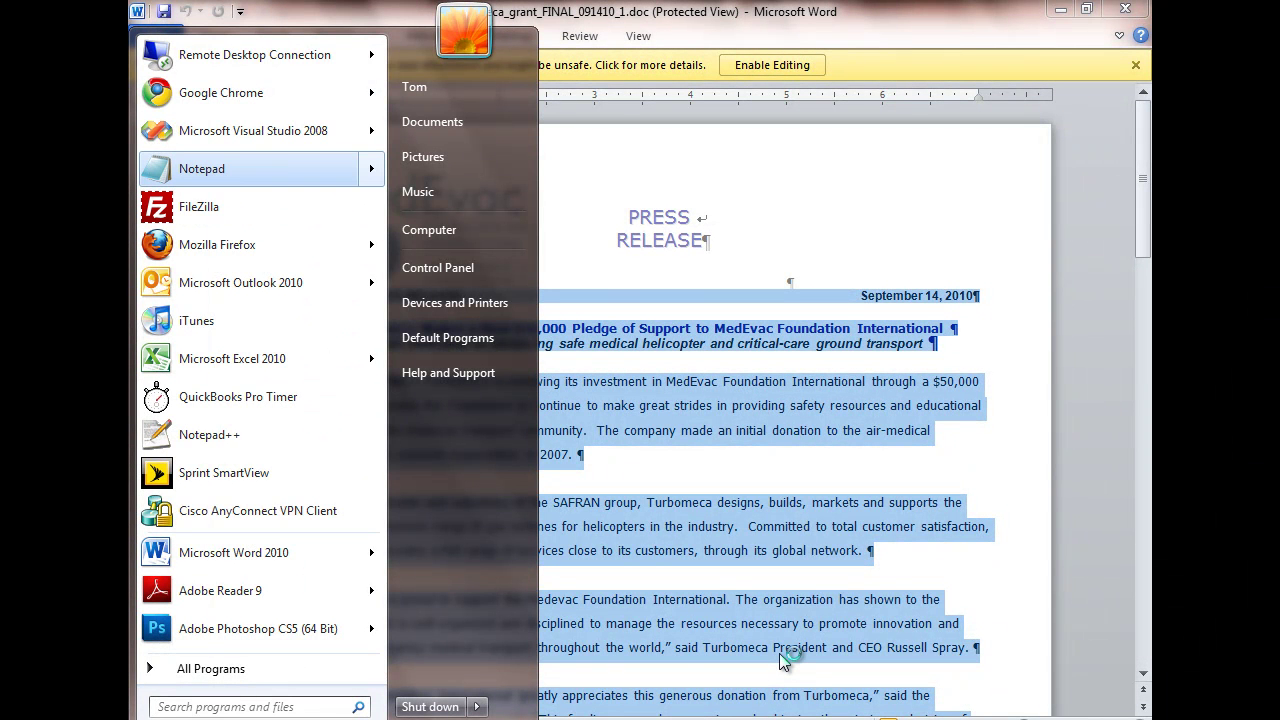
pyautogui.press('Return')
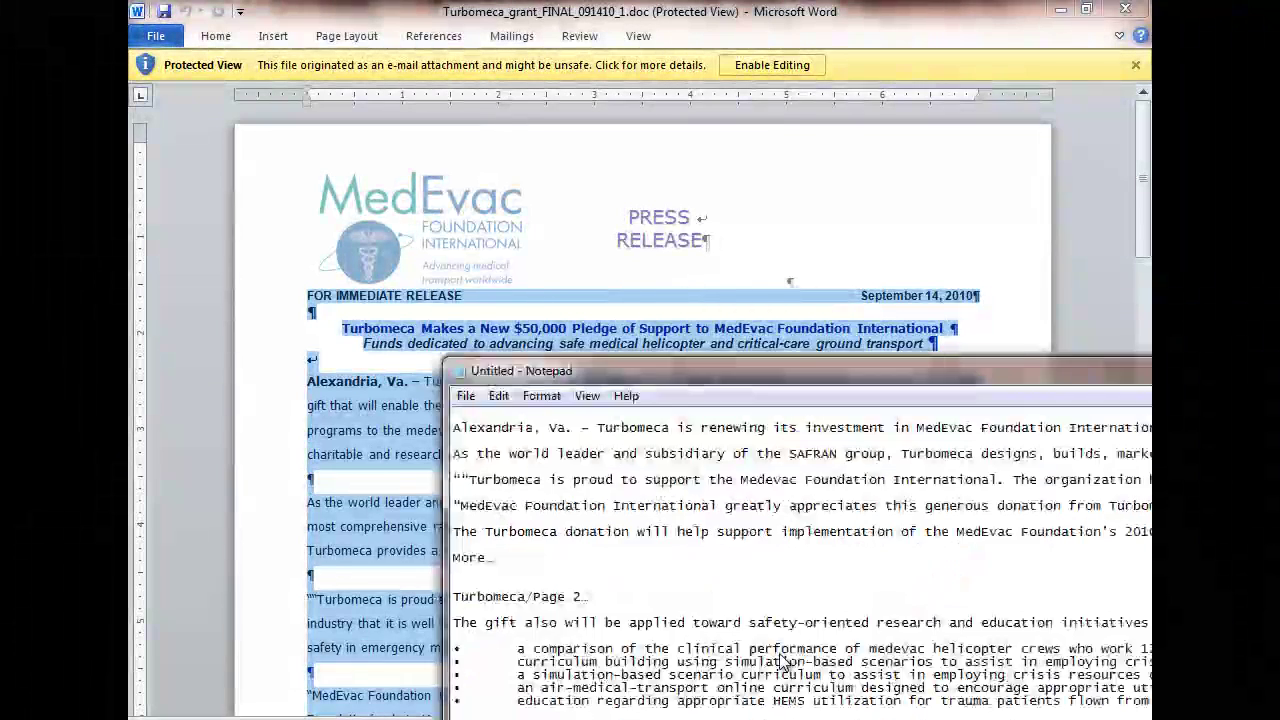
# - Delete the "More…" and "Turbomeca/Page 2…" page-break lines and the extra blank line from the Notepad text
pyautogui.press('super+Up')
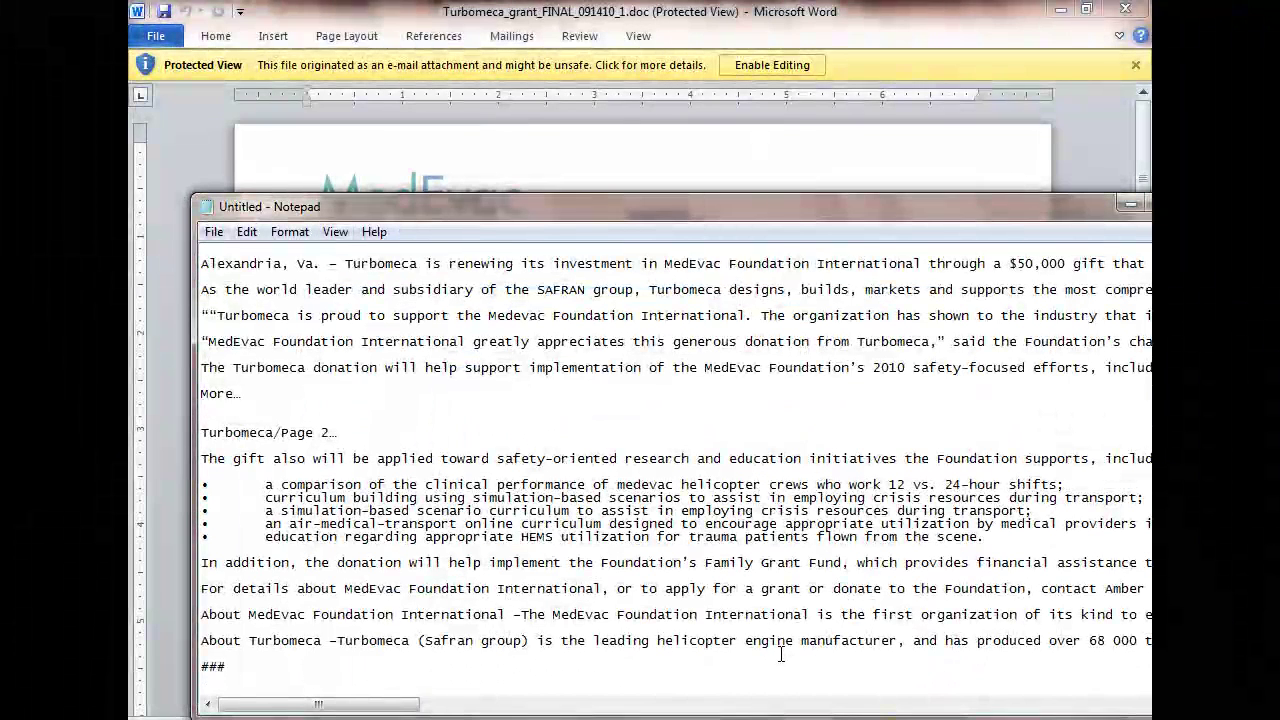
pyautogui.hotkey('shift', 'Up')
pyautogui.hotkey('shift', 'Up')
pyautogui.hotkey('shift', 'Home')
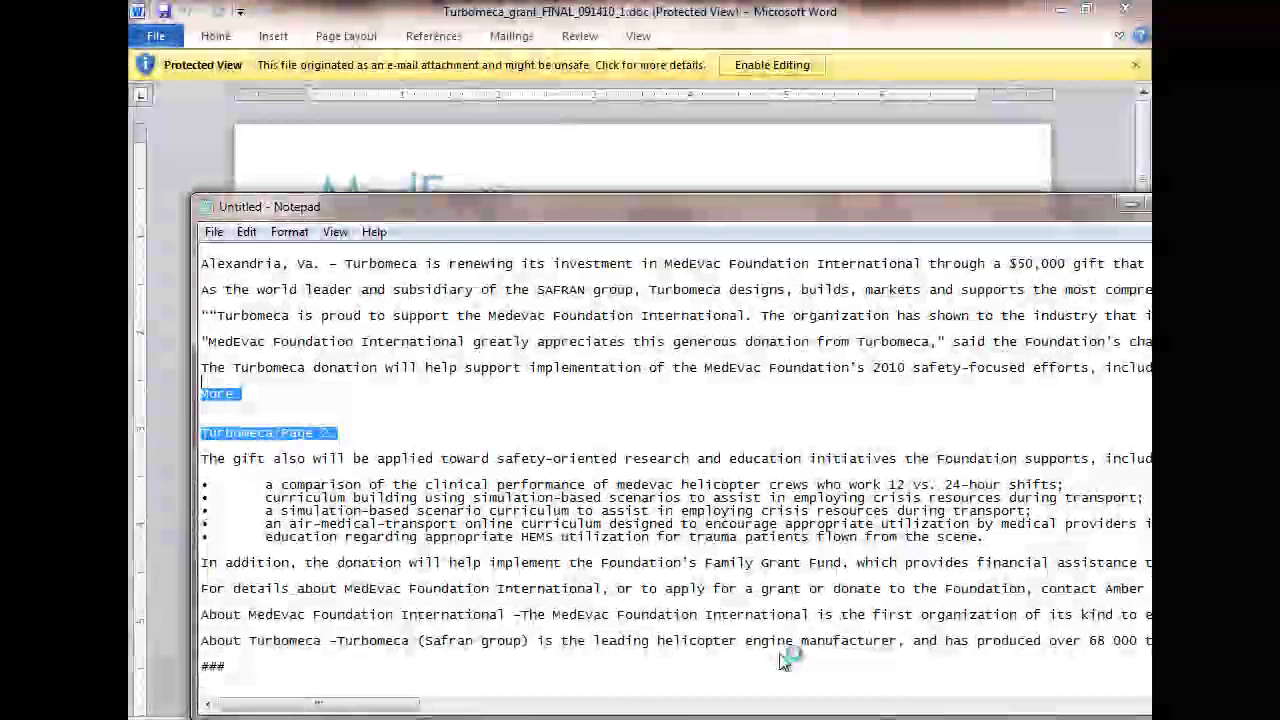
pyautogui.press('Delete')
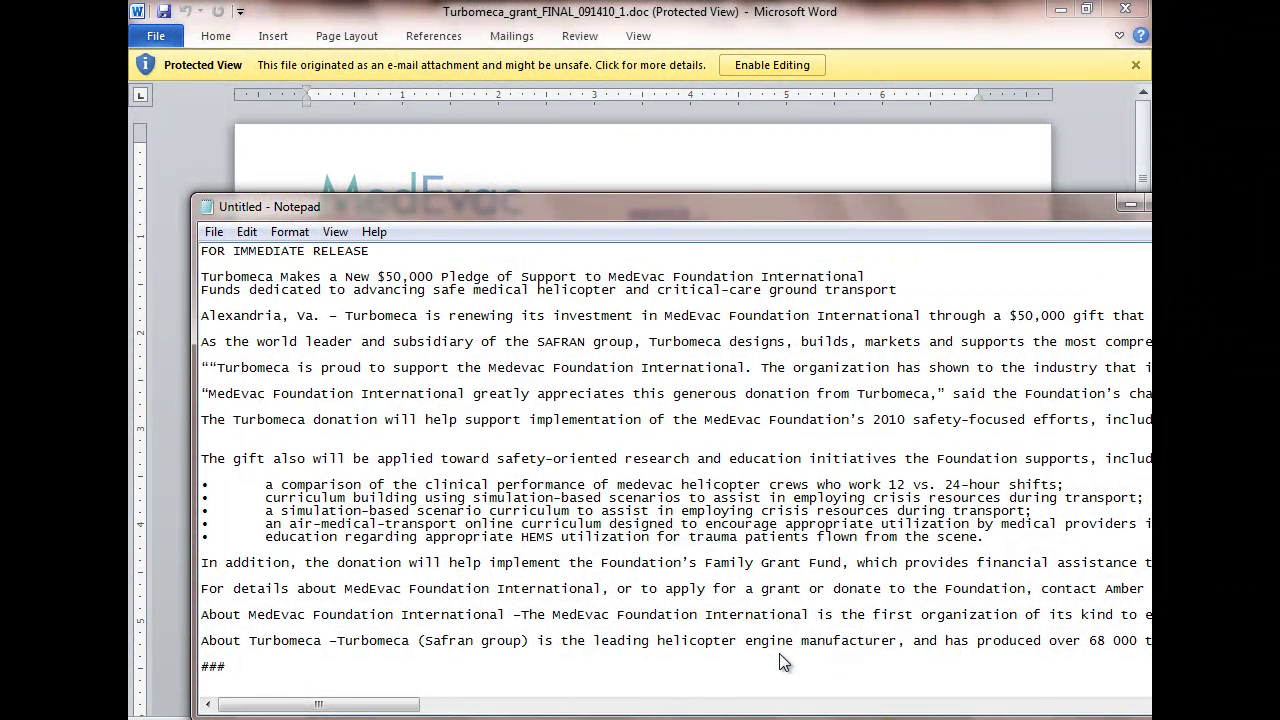
pyautogui.press('Delete')
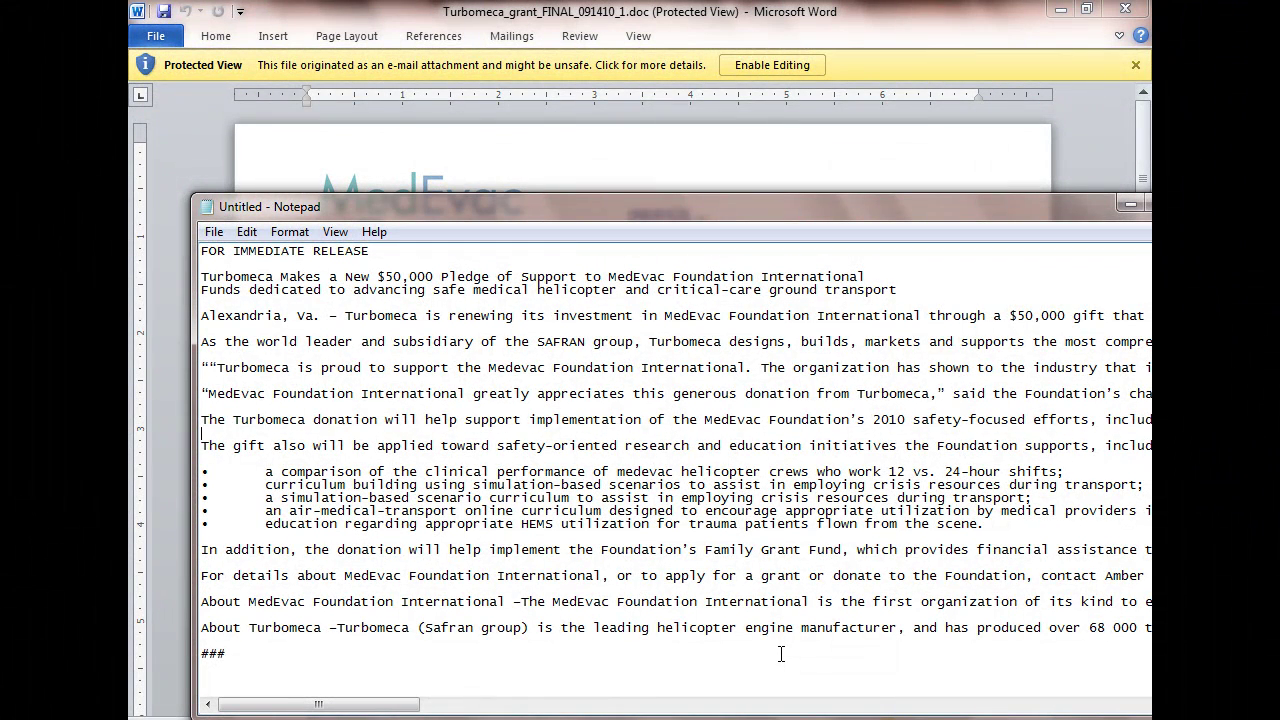
# - Select the Notepad body text, switch to Content Designer, and delete the old release's ending after "For details" through "###"
pyautogui.hotkey('ctrl', 'shift', 'End')
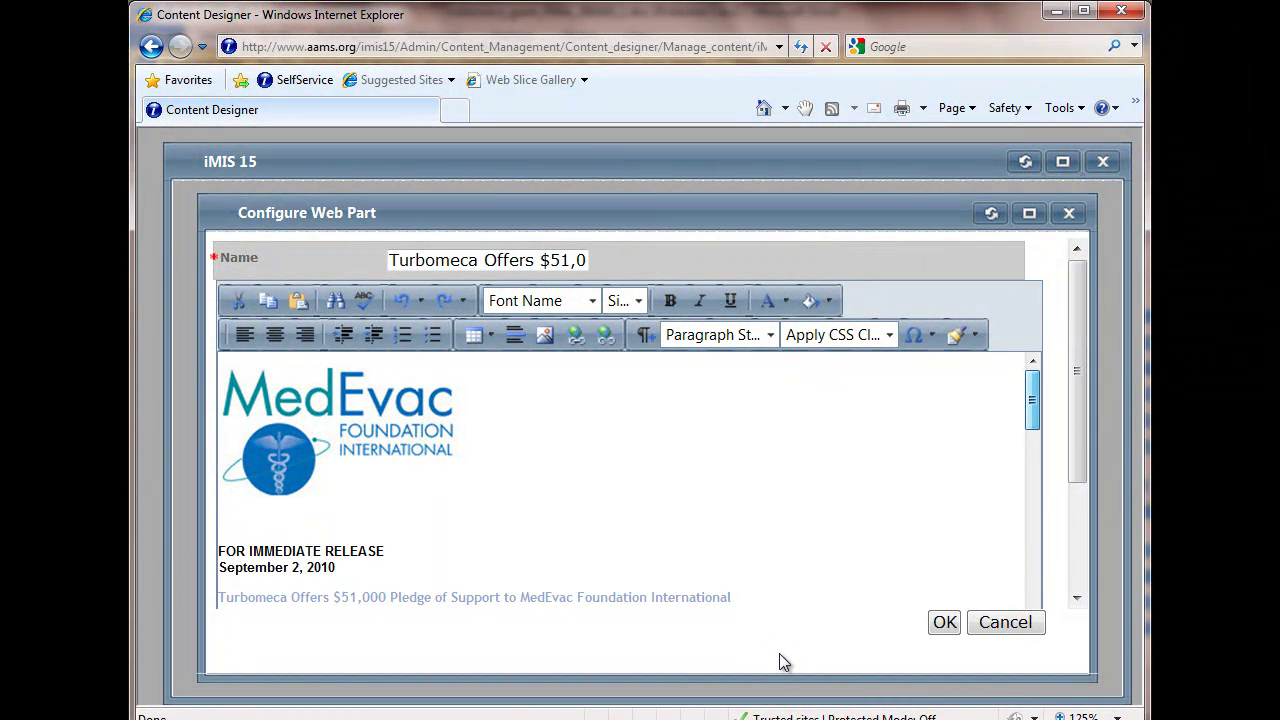
pyautogui.scroll(-2, 783, 662)
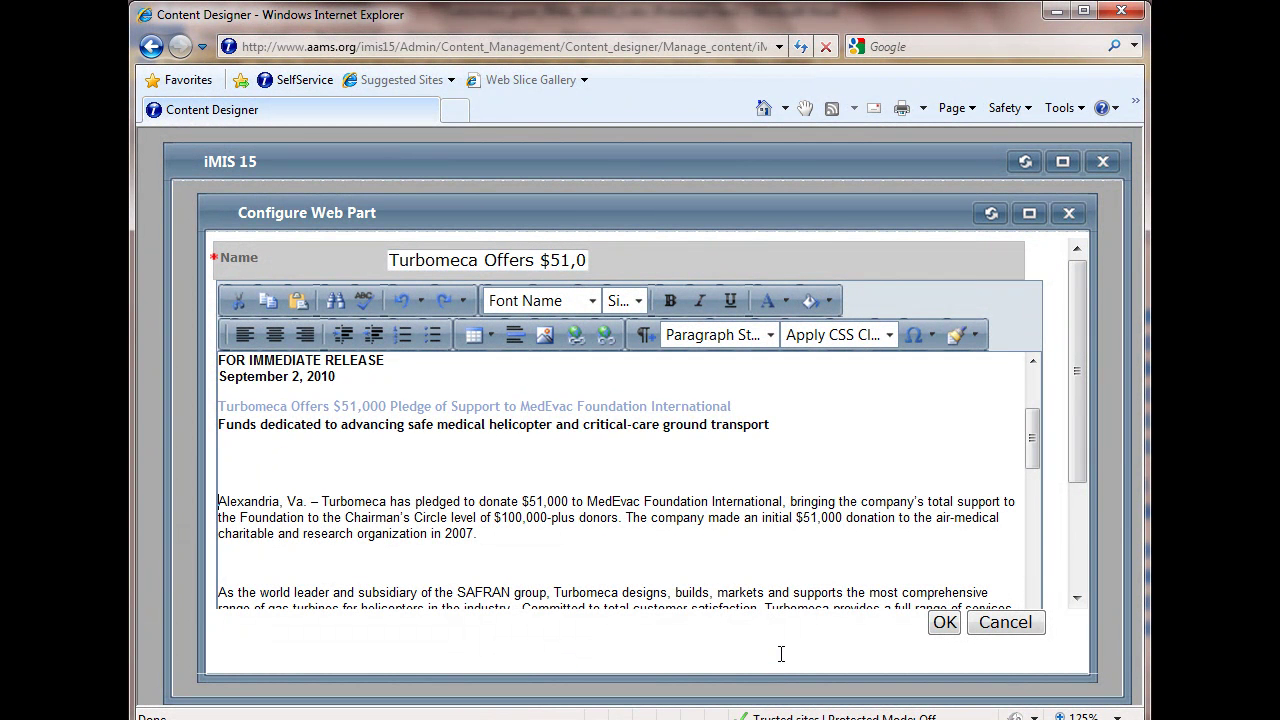
pyautogui.hotkey('shift', 'Down')
pyautogui.hotkey('shift', 'Down')
pyautogui.hotkey('shift', 'Down')
pyautogui.hotkey('shift', 'Down')
pyautogui.hotkey('shift', 'Down')
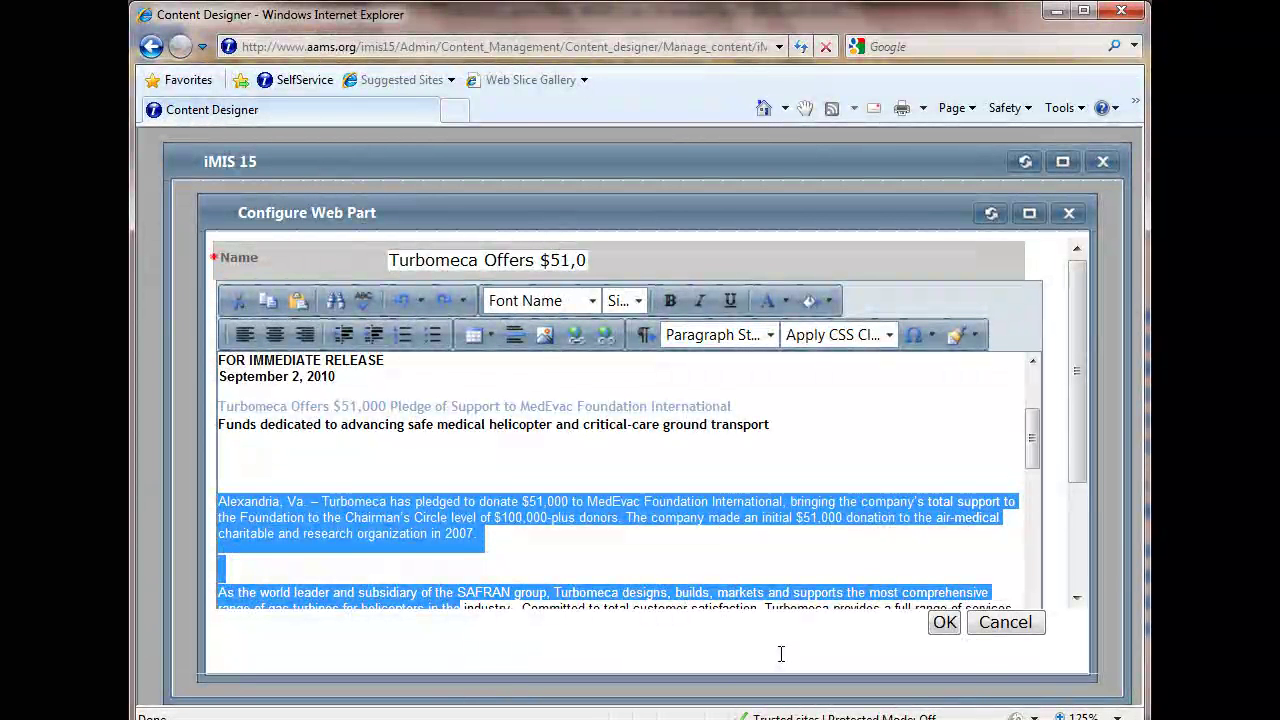
pyautogui.hotkey('shift', 'Down')
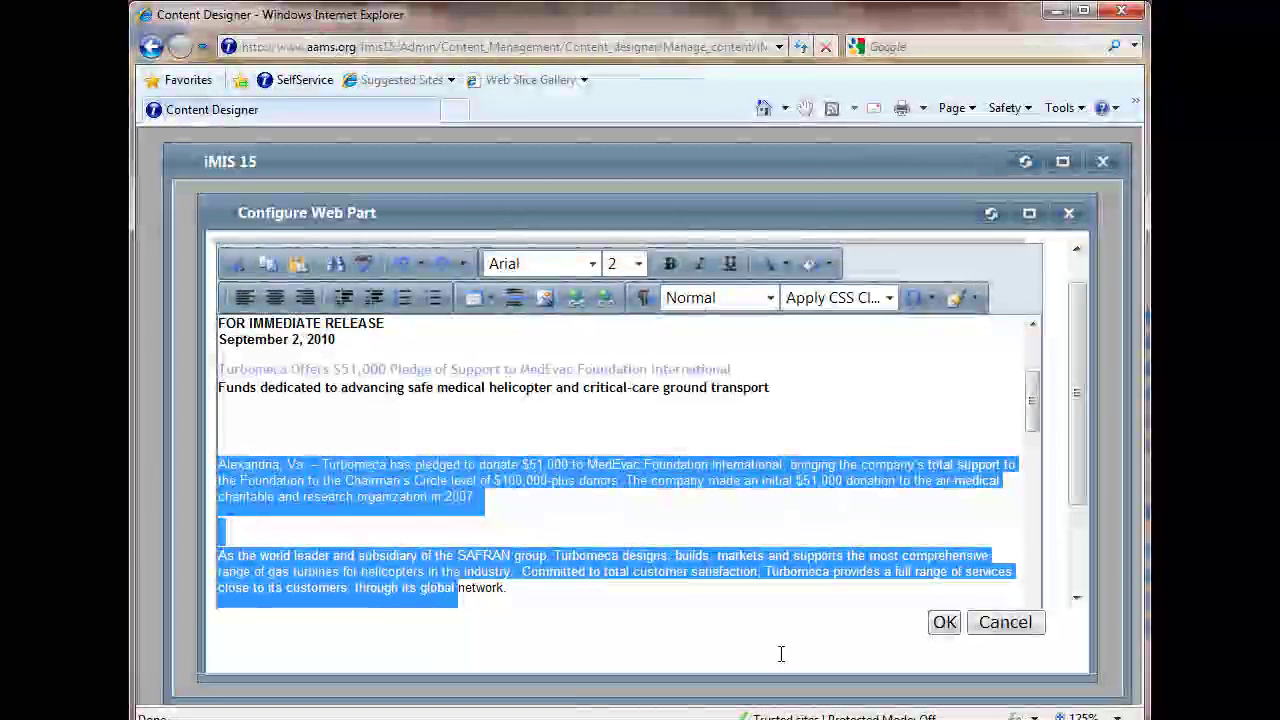
pyautogui.hotkey('shift', 'Down')
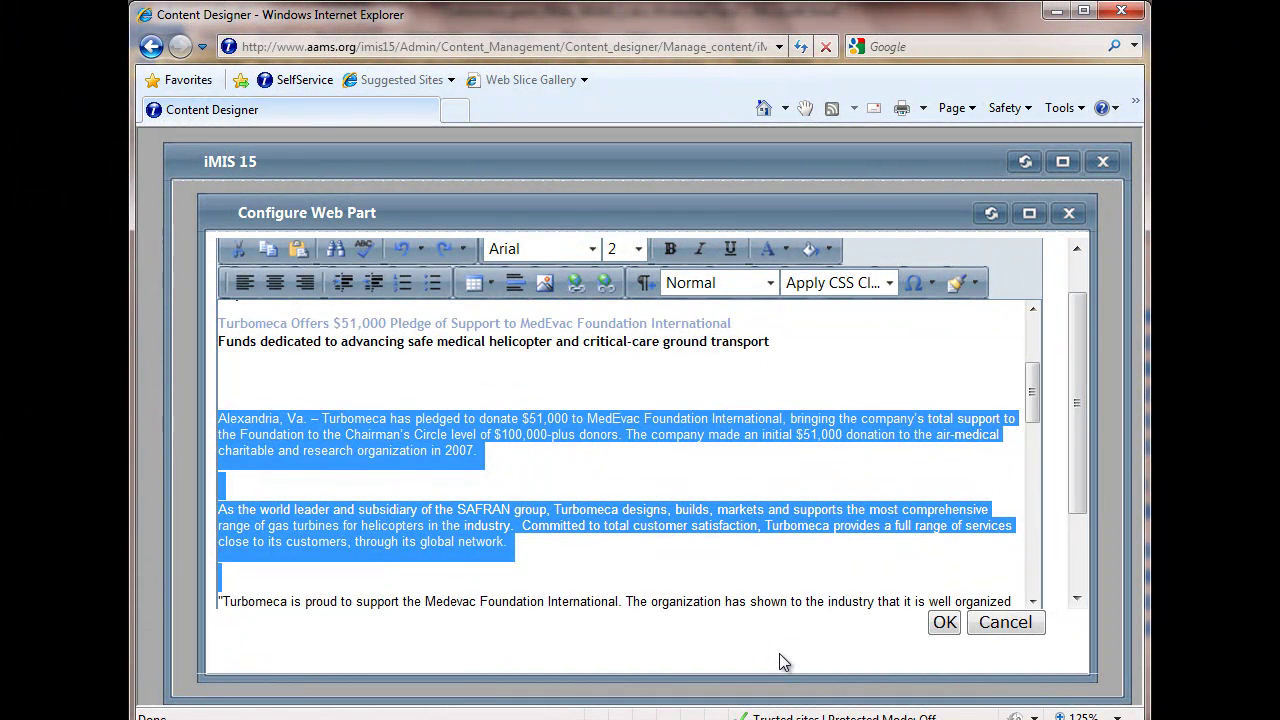
pyautogui.hotkey('shift', 'Down')
pyautogui.hotkey('shift', 'Down')
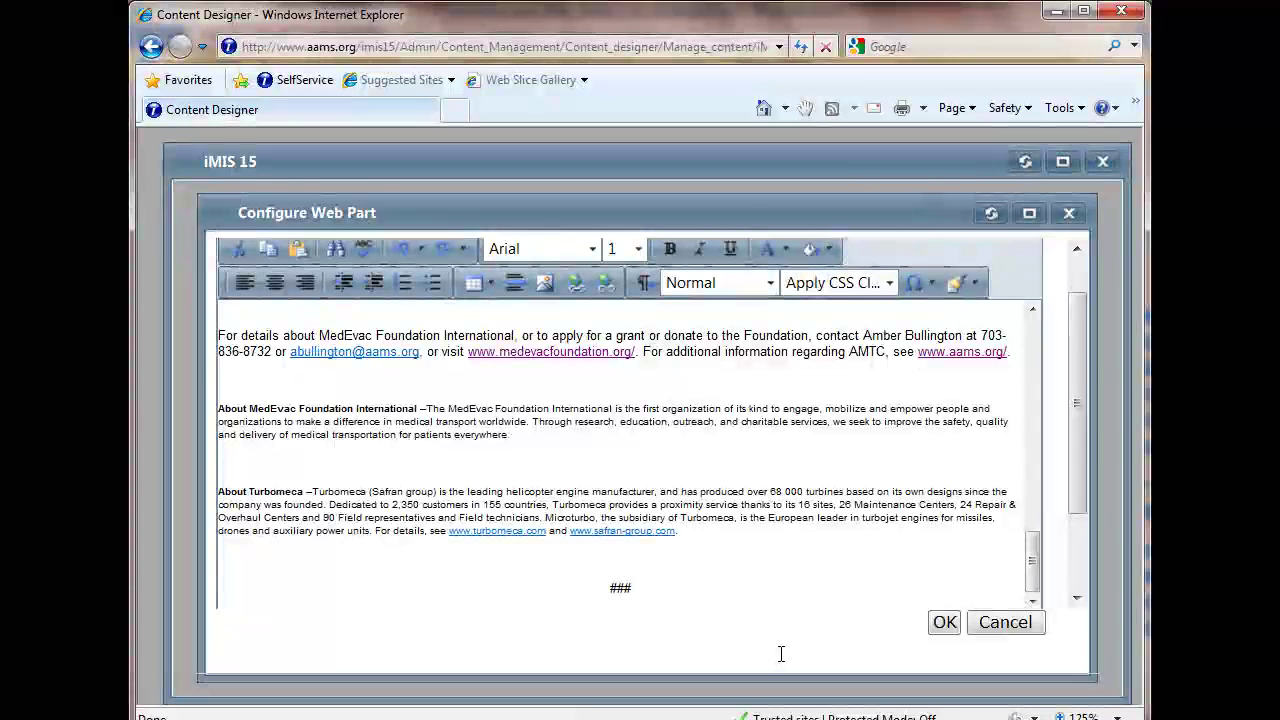
pyautogui.hotkey('ctrl', 'shift', 'End')
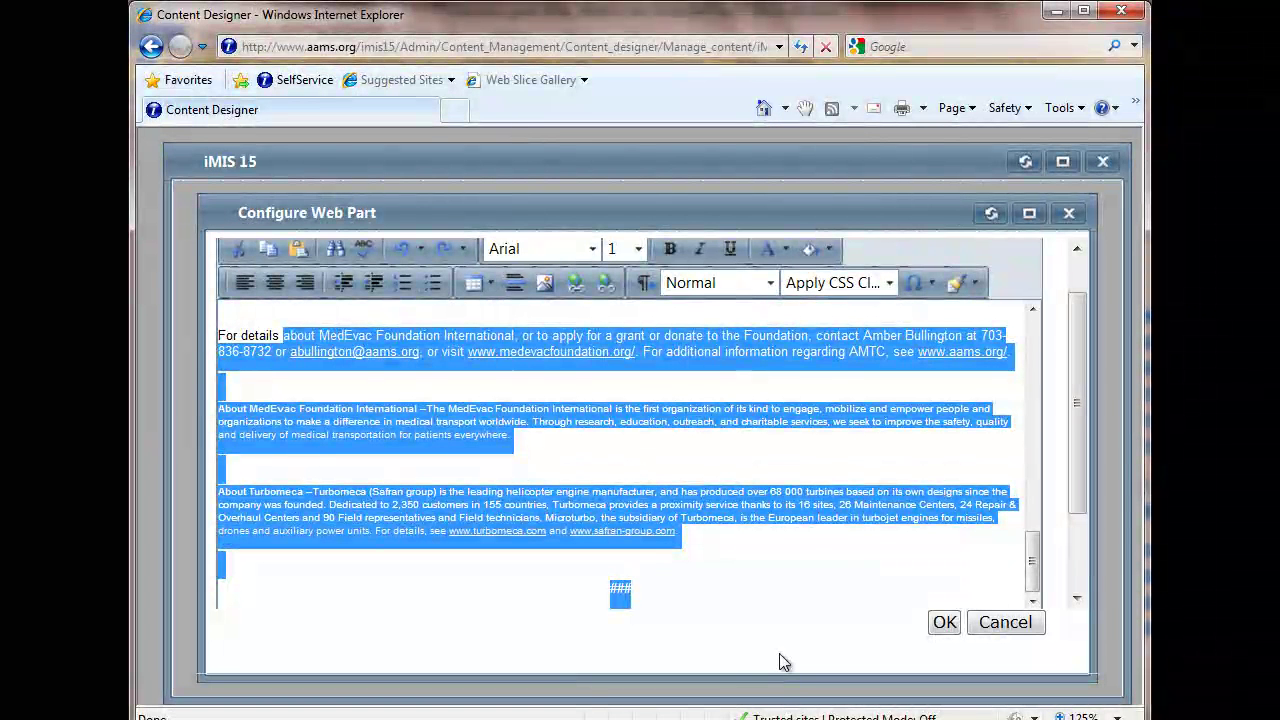
pyautogui.press('Delete')
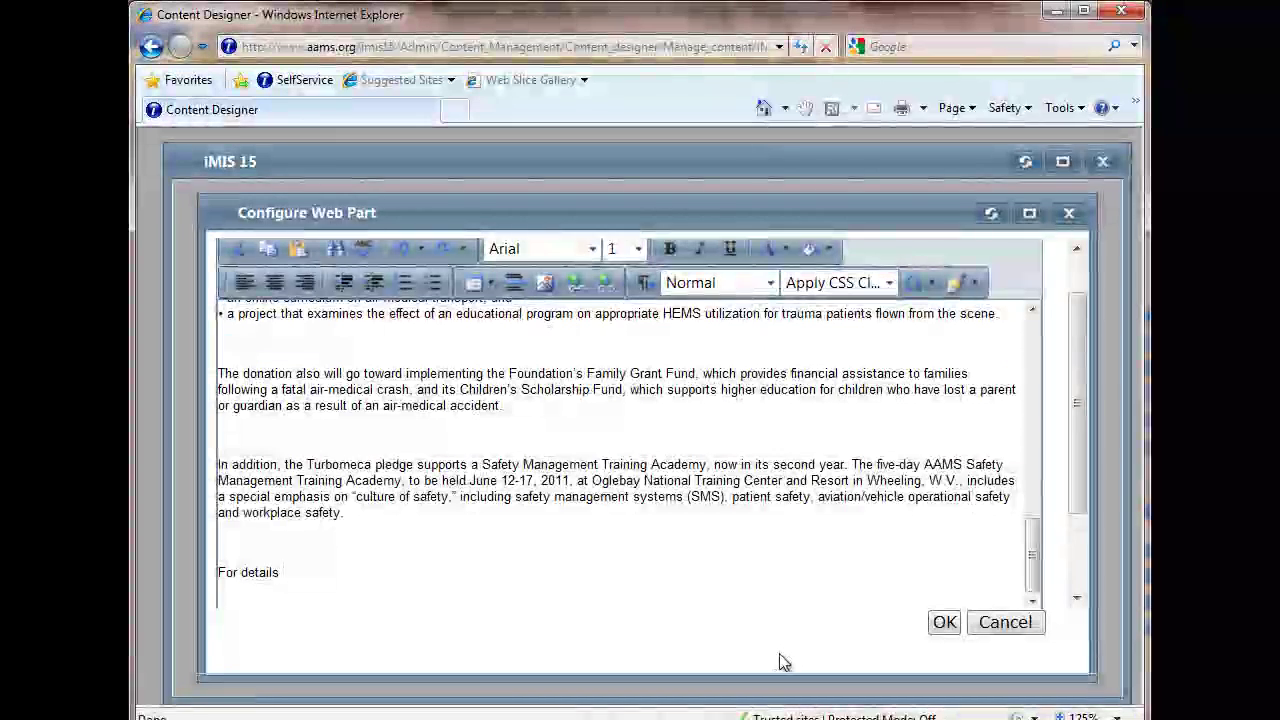
# - Delete the old release text after "emergency medical transport throughout the" through the remaining "For details"
pyautogui.hotkey('ctrl', 'shift', 'Home')
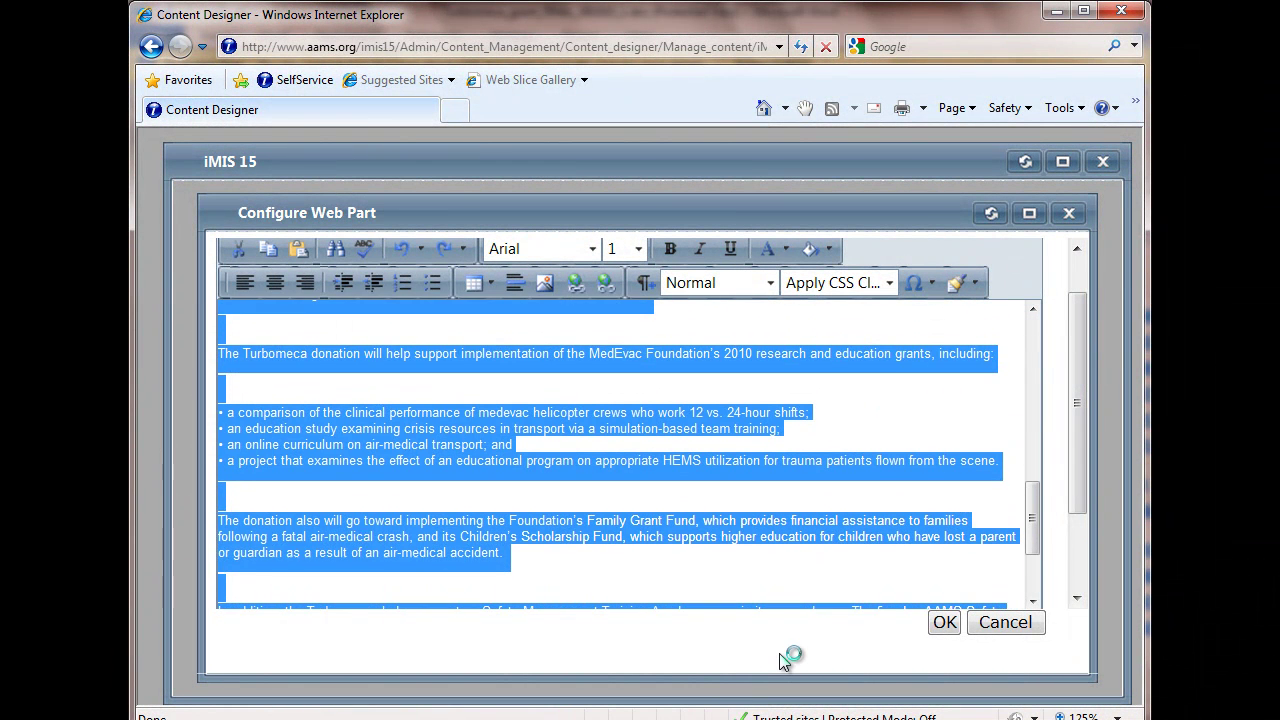
pyautogui.hotkey('shift', 'Up')
pyautogui.hotkey('shift', 'Up')
pyautogui.hotkey('shift', 'Up')
pyautogui.hotkey('shift', 'Up')
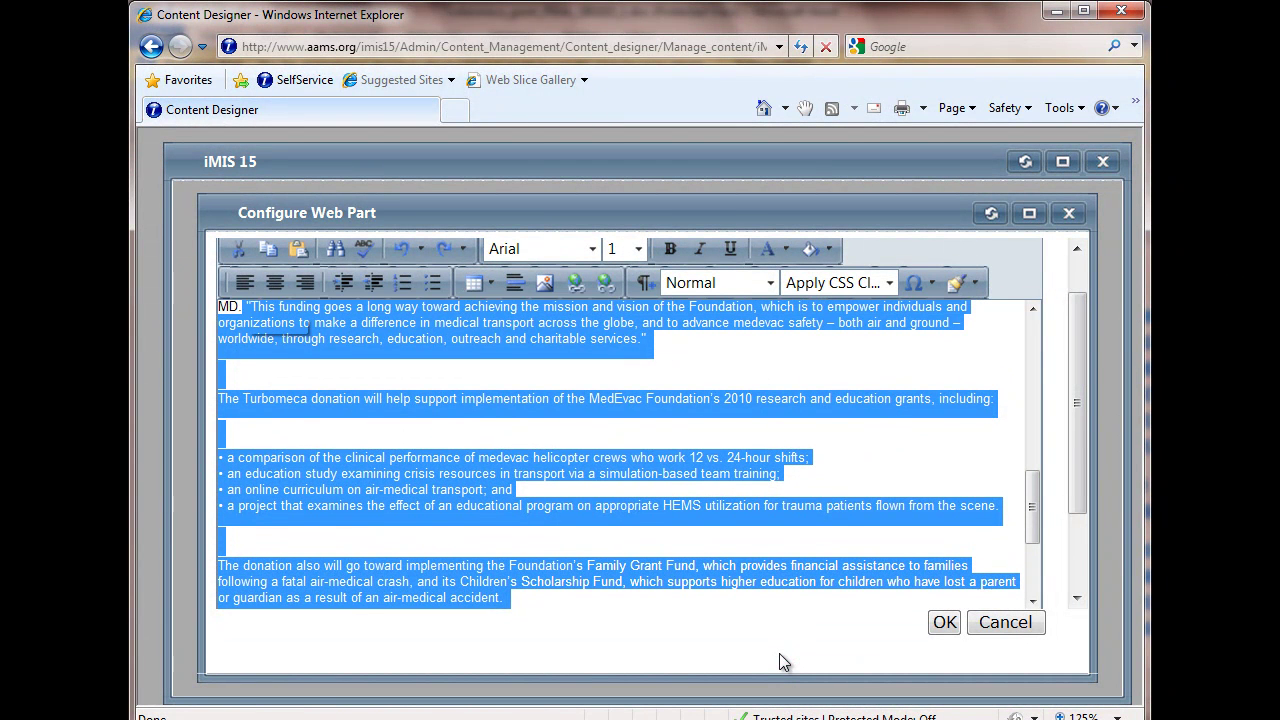
pyautogui.hotkey('shift', 'Up')
pyautogui.hotkey('shift', 'Up')
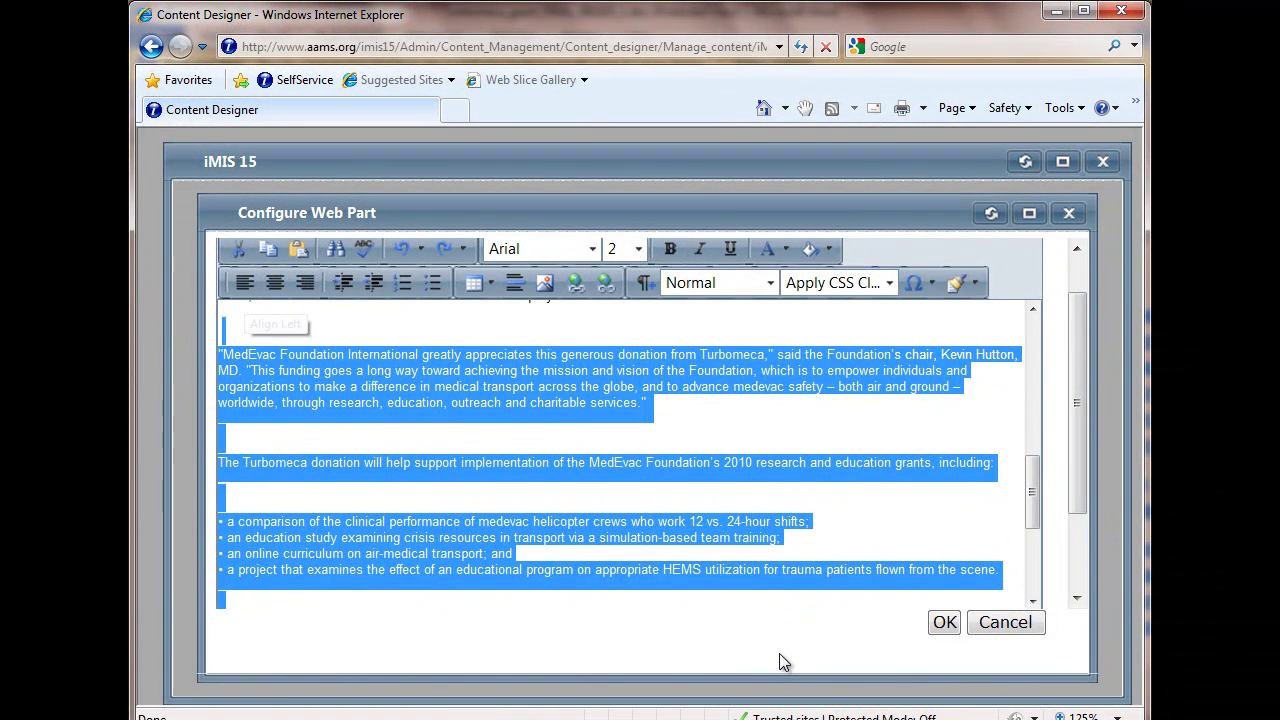
pyautogui.hotkey('shift', 'Up')
pyautogui.hotkey('shift', 'Up')
pyautogui.hotkey('shift', 'Up')
pyautogui.hotkey('shift', 'Up')
pyautogui.hotkey('shift', 'Up')
pyautogui.hotkey('shift', 'Up')
pyautogui.hotkey('shift', 'Up')
pyautogui.hotkey('shift', 'Up')
pyautogui.hotkey('shift', 'Up')
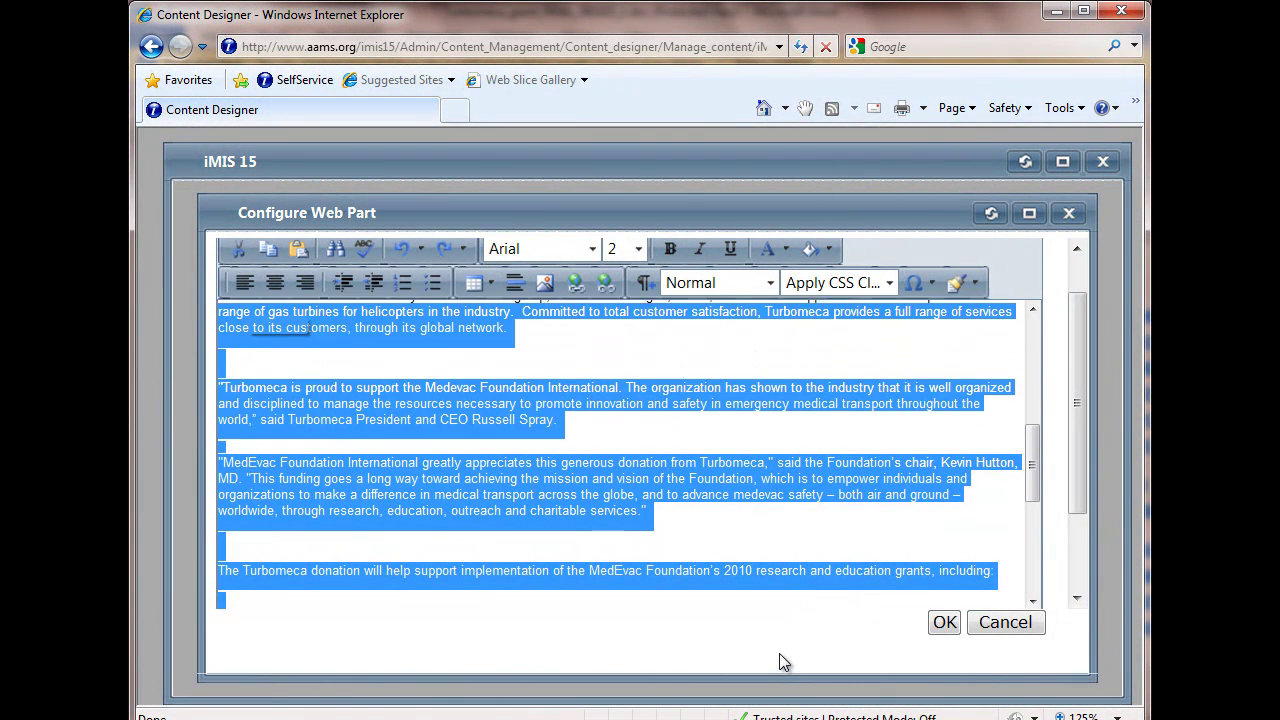
pyautogui.hotkey('shift', 'Up')
pyautogui.hotkey('shift', 'Up')
pyautogui.hotkey('shift', 'Up')
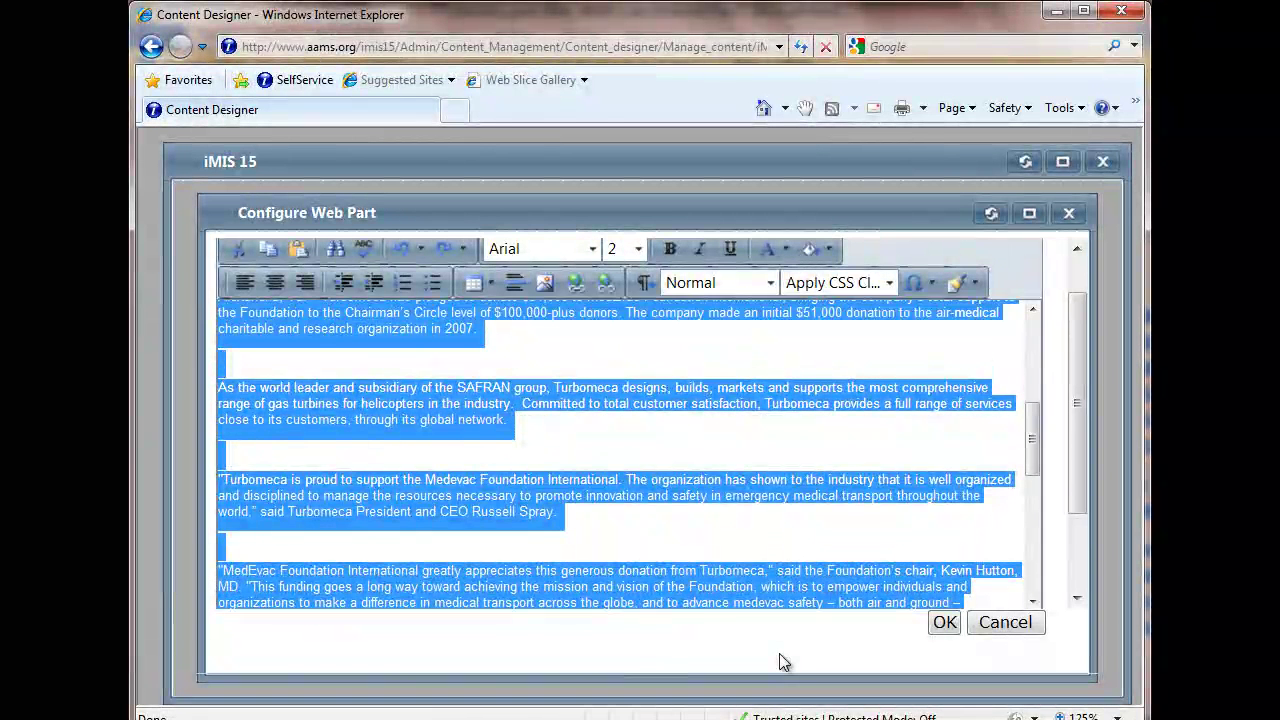
pyautogui.hotkey('shift', 'Up')
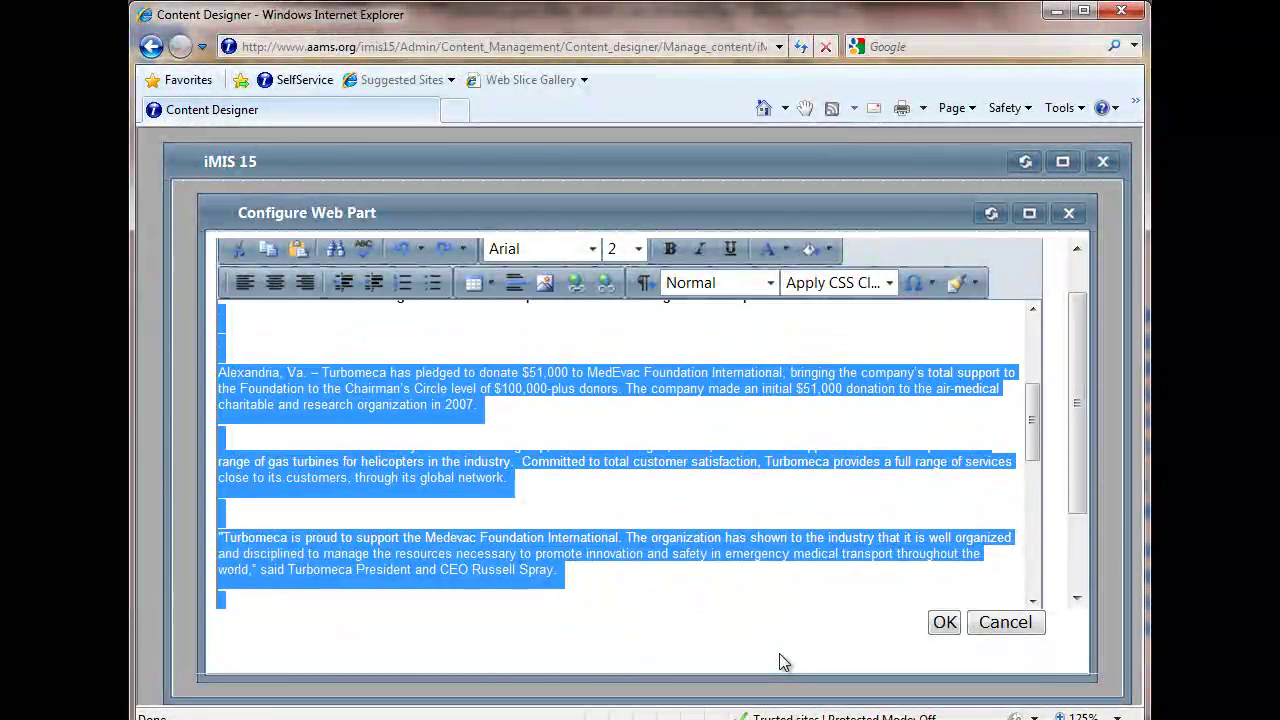
pyautogui.hotkey('shift', 'Down')
pyautogui.hotkey('shift', 'Down')
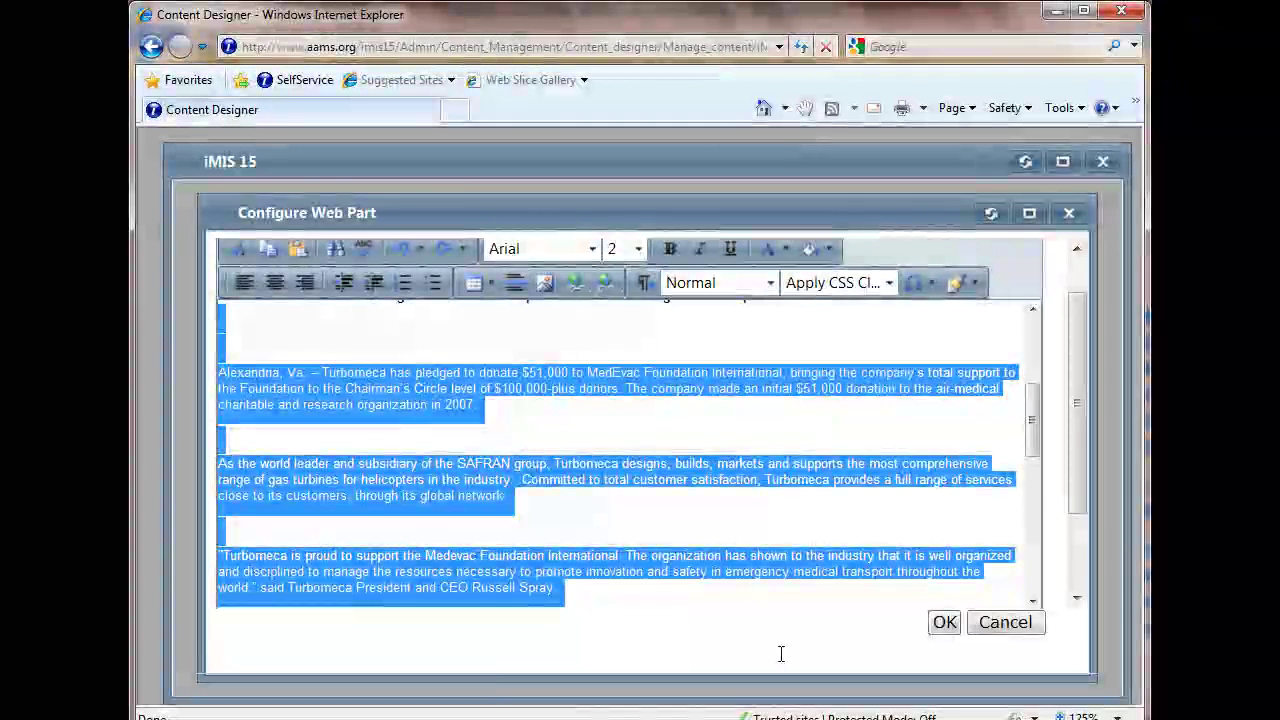
pyautogui.hotkey('shift', 'Down')
pyautogui.hotkey('shift', 'Down')
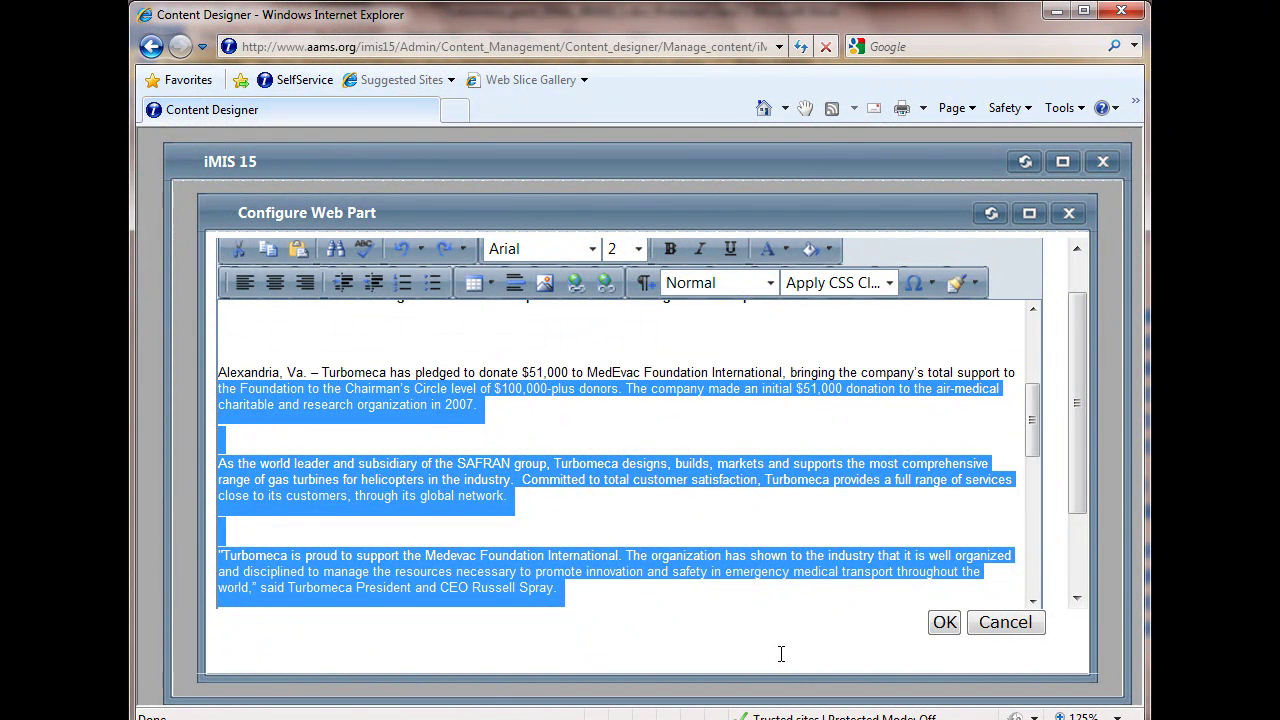
pyautogui.hotkey('shift', 'Down')
pyautogui.hotkey('shift', 'Down')
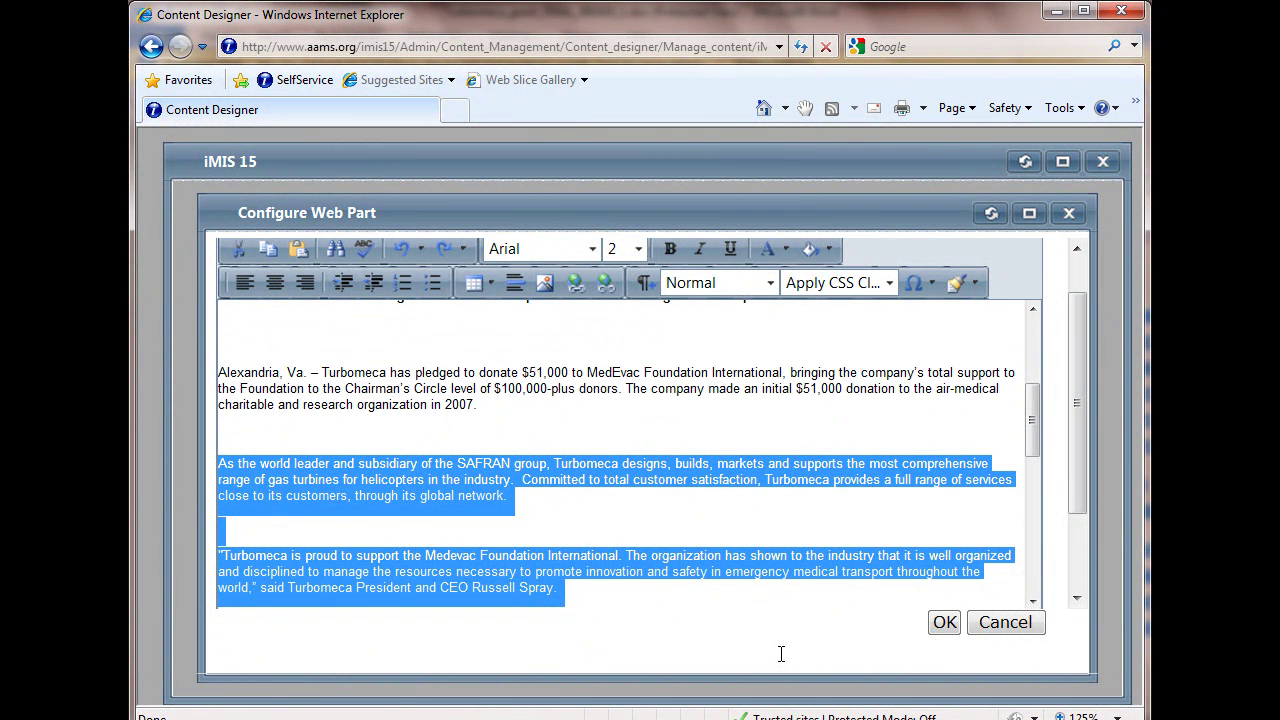
pyautogui.hotkey('shift', 'Down')
pyautogui.hotkey('shift', 'Down')
pyautogui.hotkey('shift', 'Down')
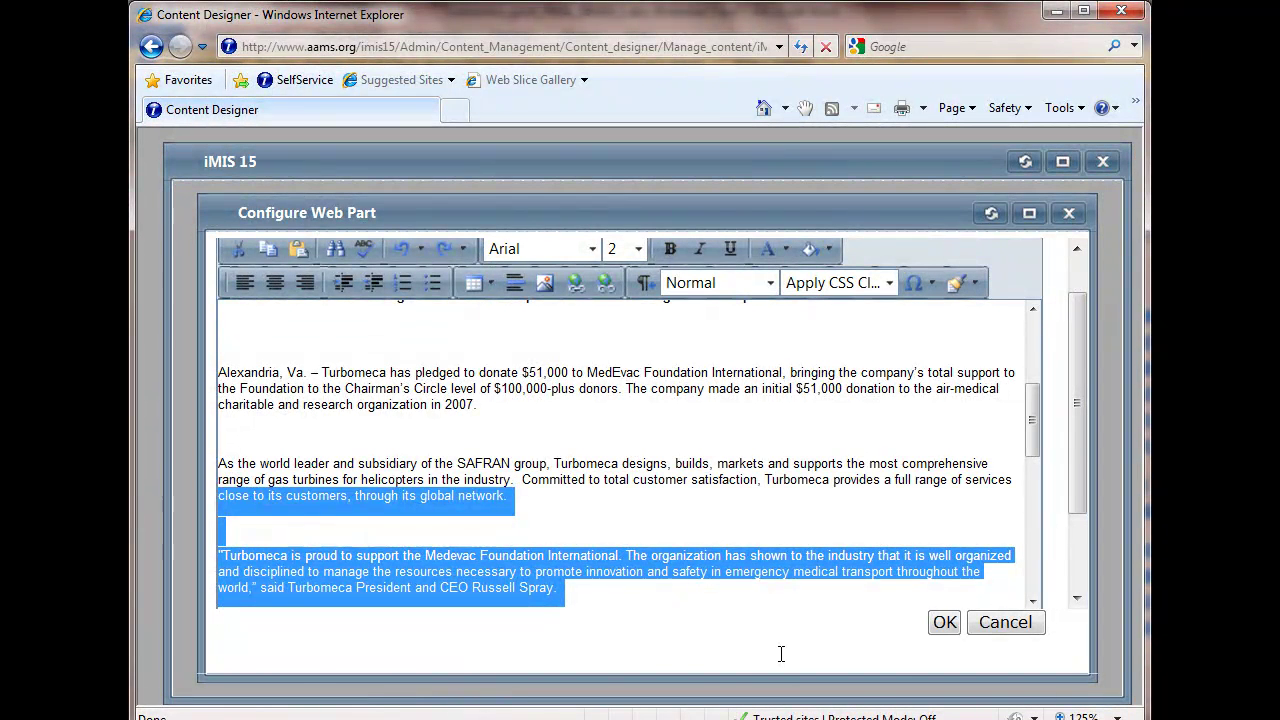
pyautogui.hotkey('shift', 'Down')
pyautogui.hotkey('shift', 'Down')
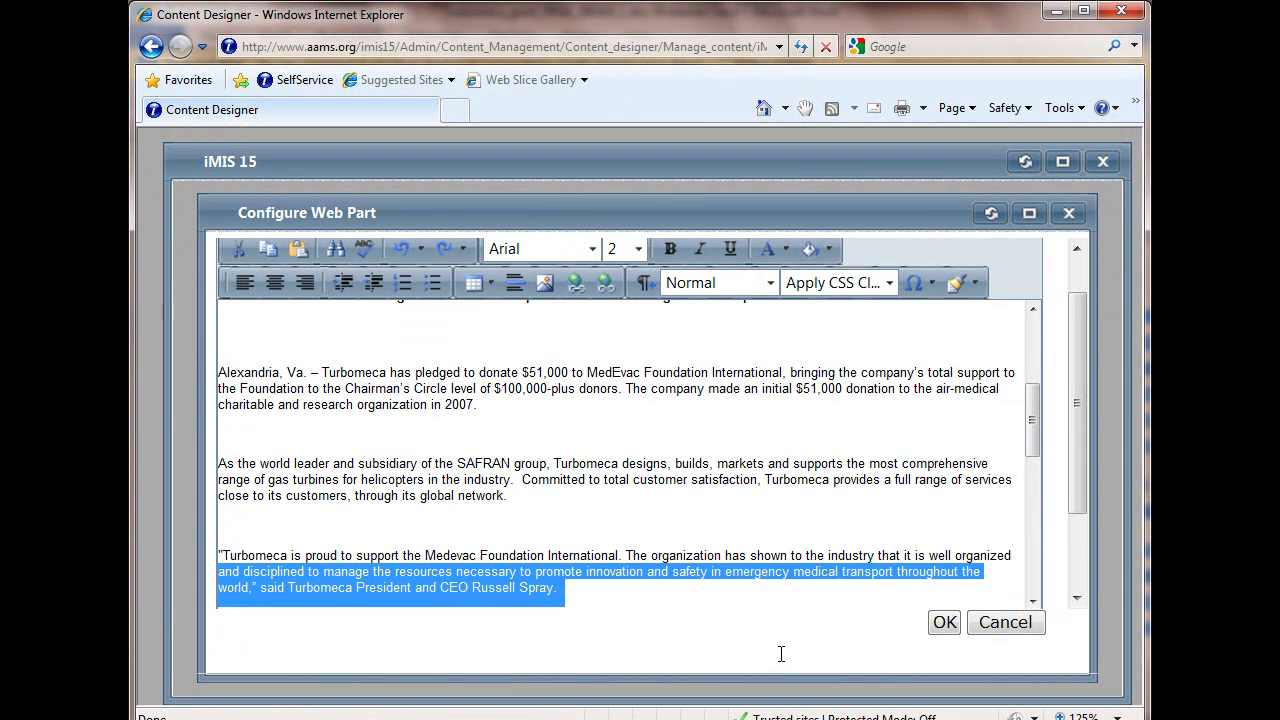
pyautogui.hotkey('shift', 'Down')
pyautogui.press('Delete')
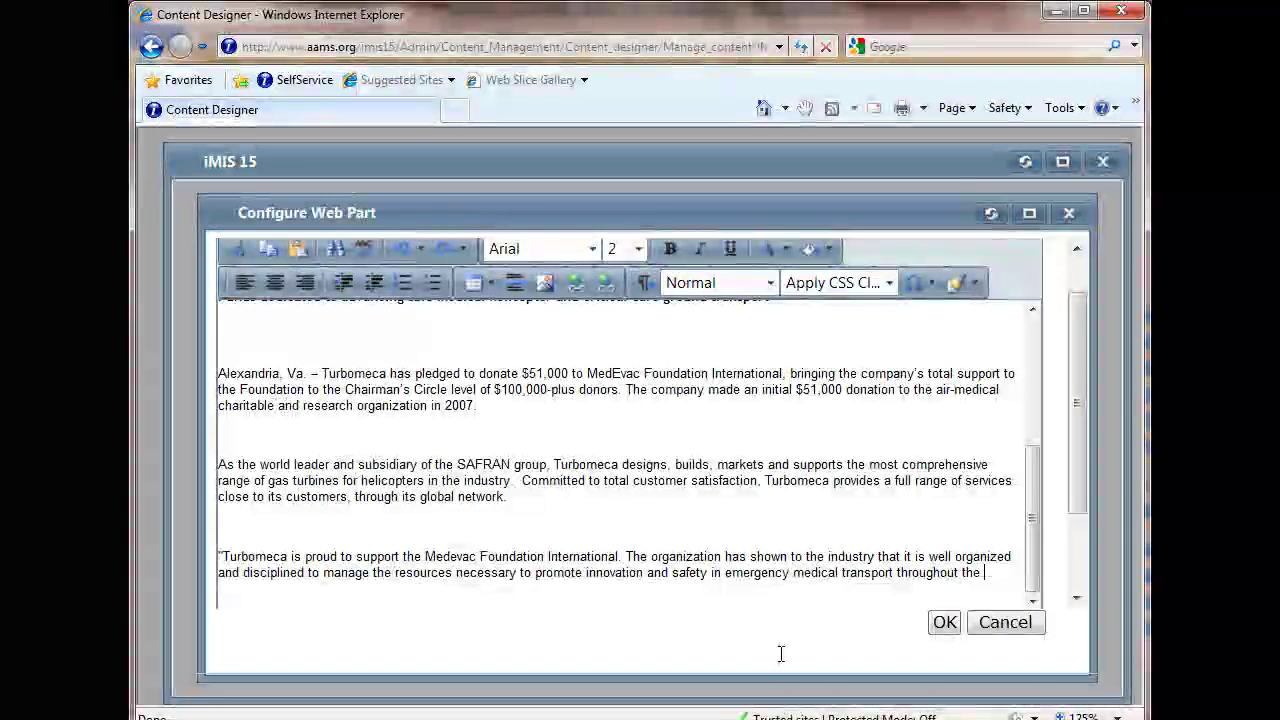
# - Delete the remaining old body paragraphs from "Alexandria, Va." through "throughout the", keeping the logo, date and headlines
pyautogui.hotkey('shift', 'Up')
pyautogui.hotkey('shift', 'Up')
pyautogui.hotkey('shift', 'Up')
pyautogui.hotkey('shift', 'Up')
pyautogui.hotkey('shift', 'Up')
pyautogui.hotkey('shift', 'Up')
pyautogui.hotkey('shift', 'Up')
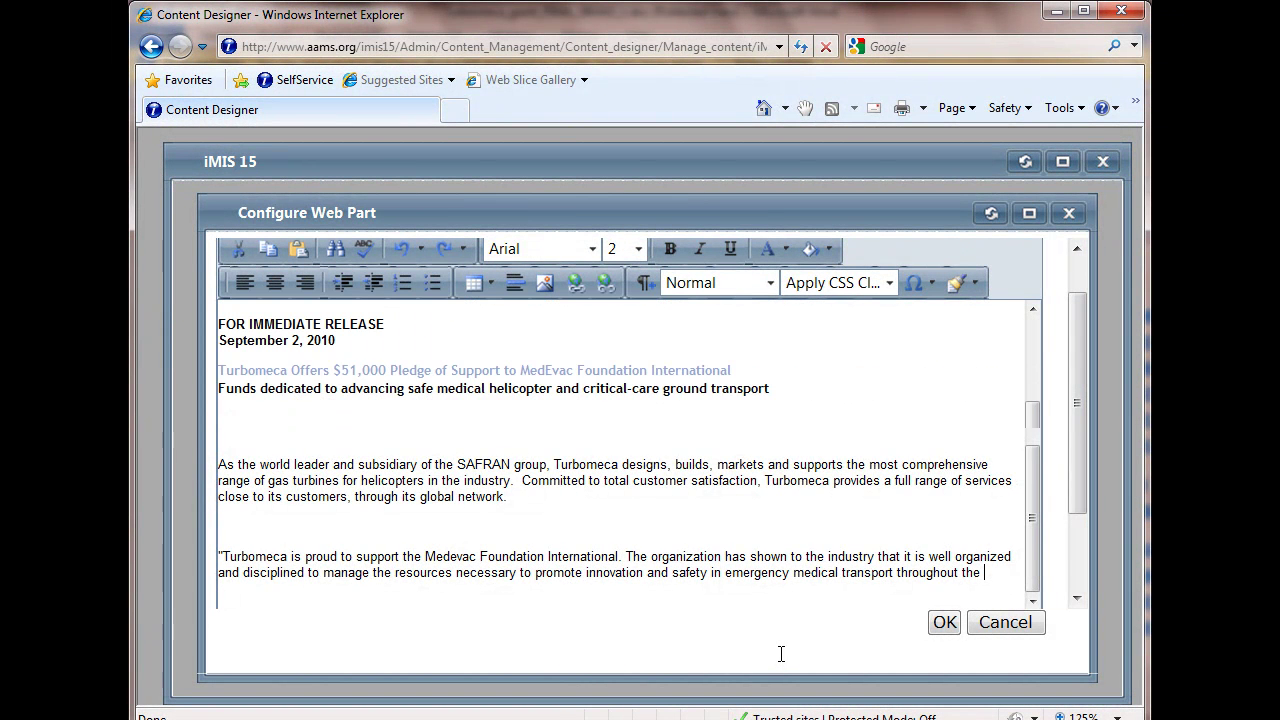
pyautogui.press('Left')
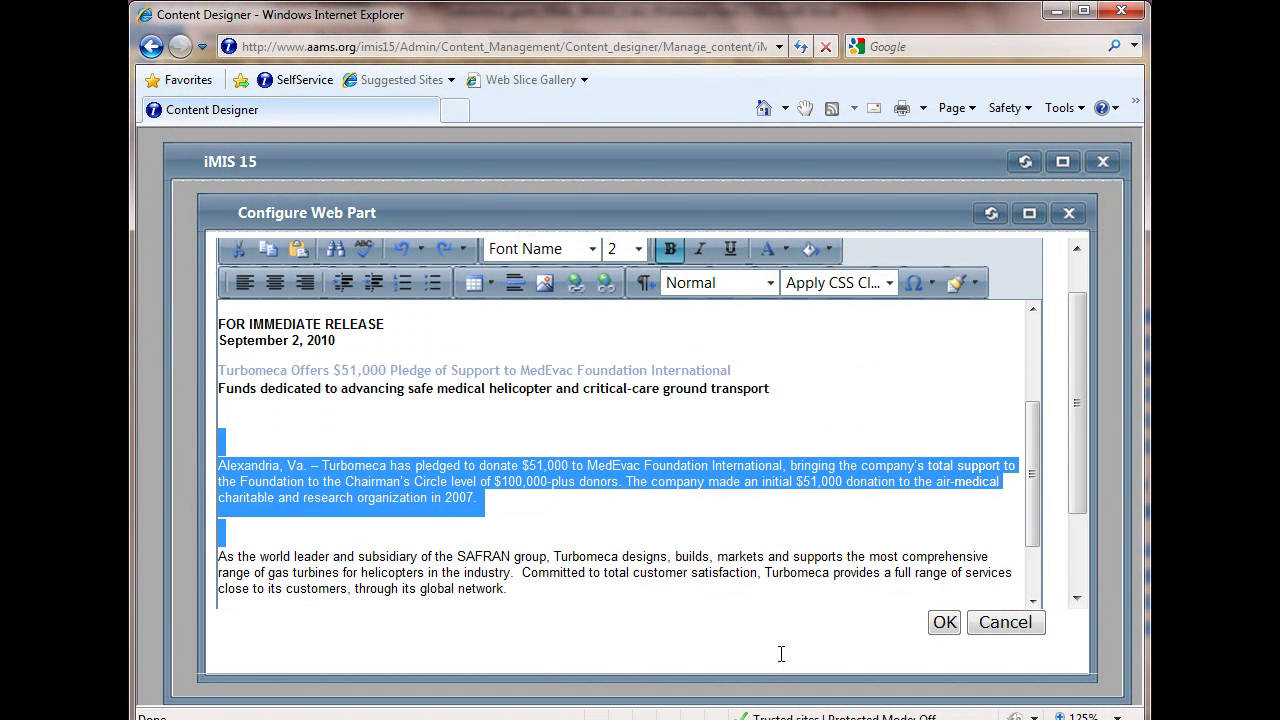
pyautogui.hotkey('shift', 'End')
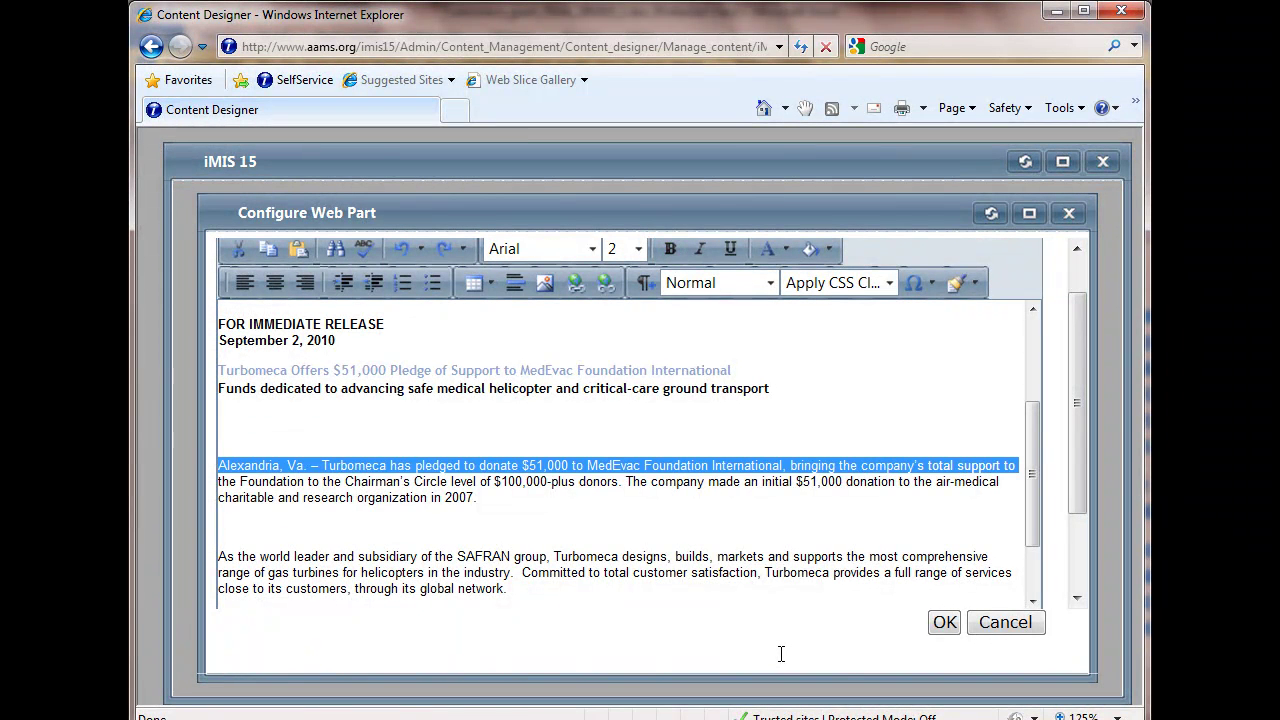
pyautogui.hotkey('shift', 'Down')
pyautogui.hotkey('shift', 'Down')
pyautogui.hotkey('shift', 'Down')
pyautogui.hotkey('shift', 'Down')
pyautogui.hotkey('shift', 'Down')
pyautogui.hotkey('shift', 'Down')
pyautogui.hotkey('shift', 'Down')
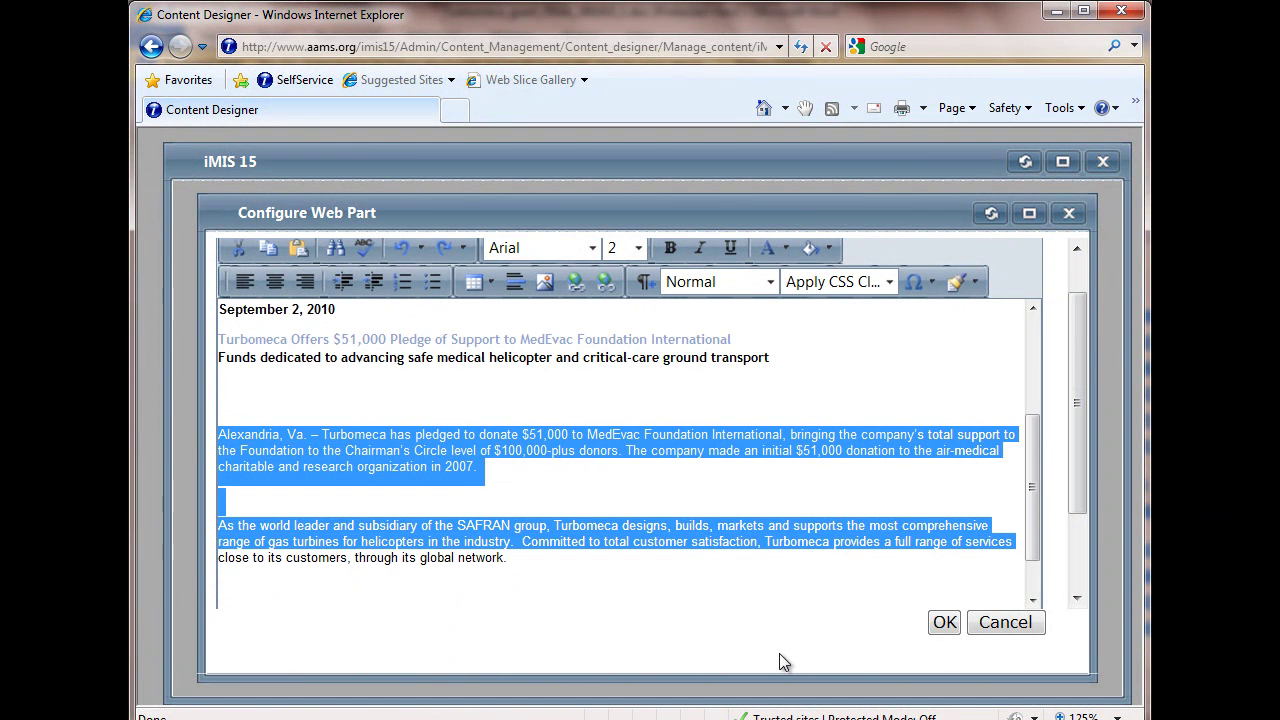
pyautogui.hotkey('shift', 'Down')
pyautogui.hotkey('shift', 'Down')
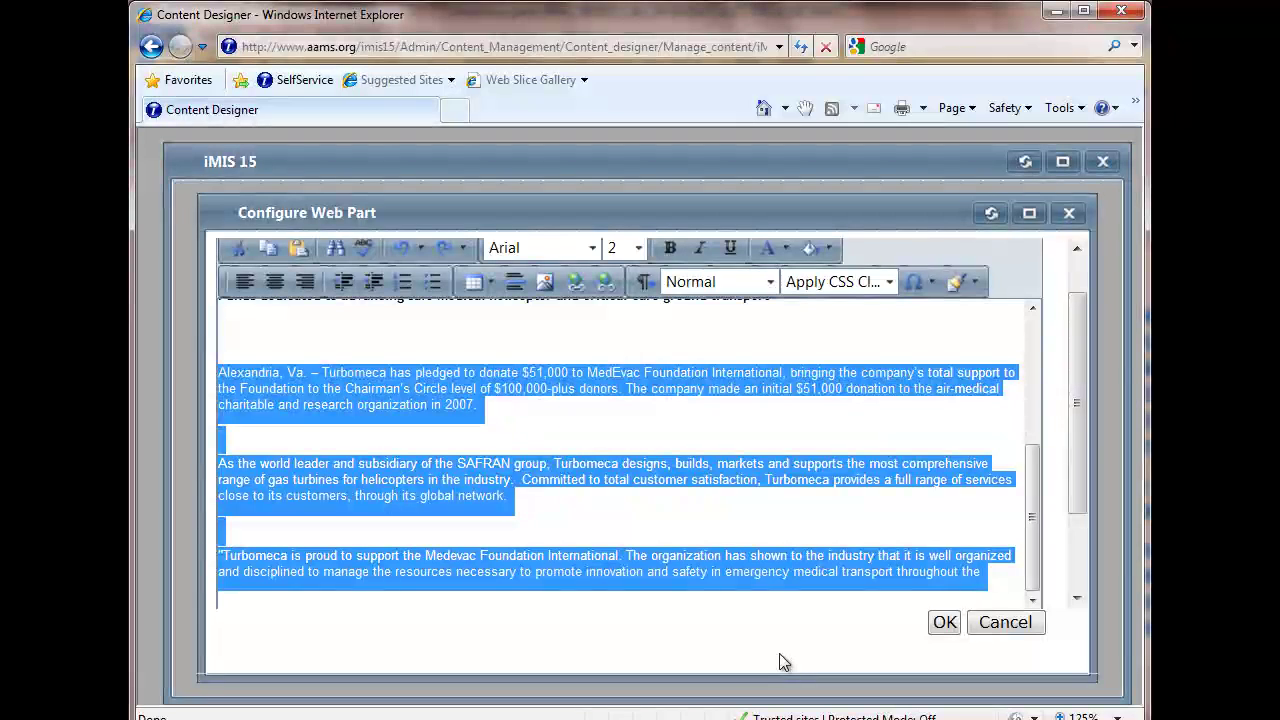
pyautogui.press('Delete')
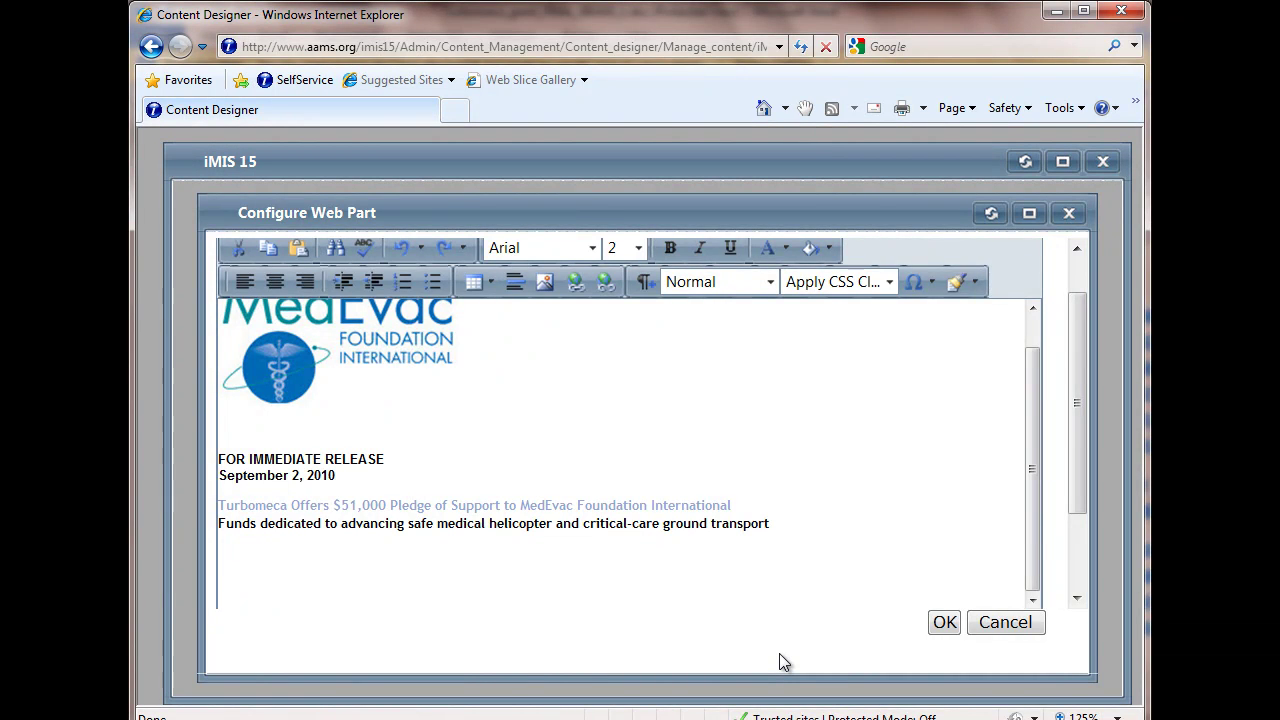
# - Switch to Notepad and copy the selected release body from "Alexandria, Va." through "###"
pyautogui.hotkey('alt', 'Tab')
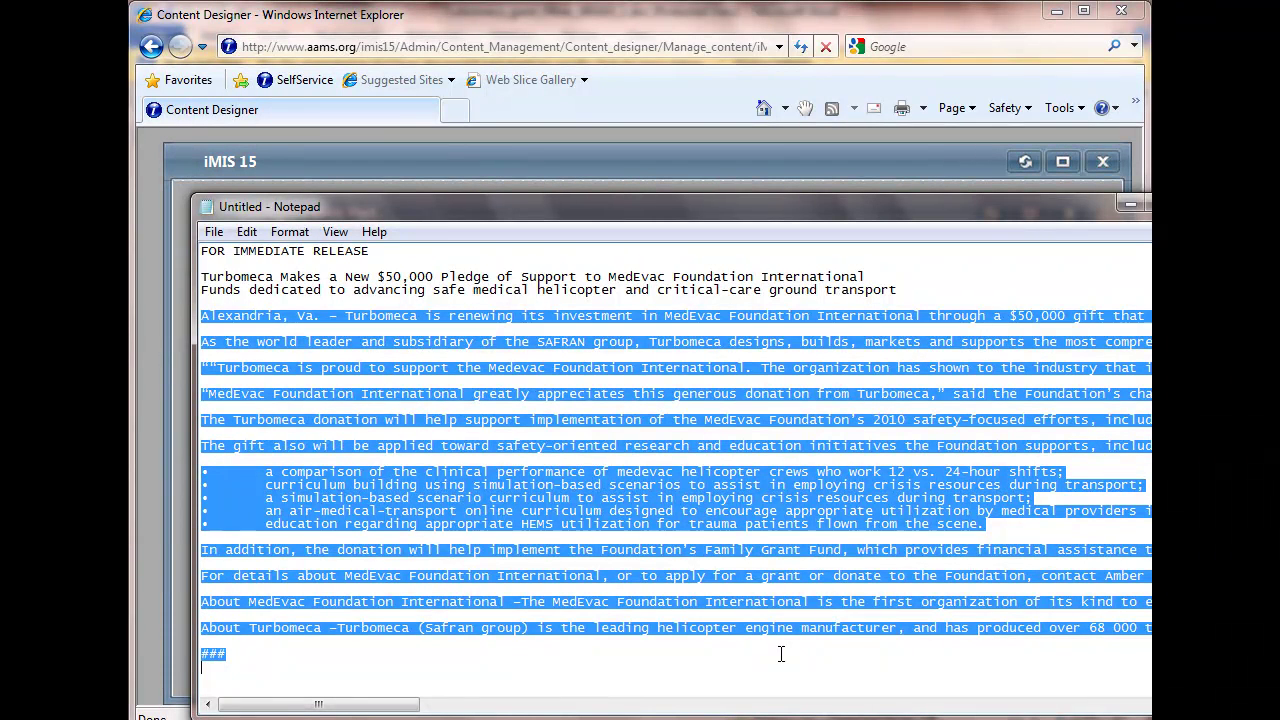
pyautogui.hotkey('alt', 'e')
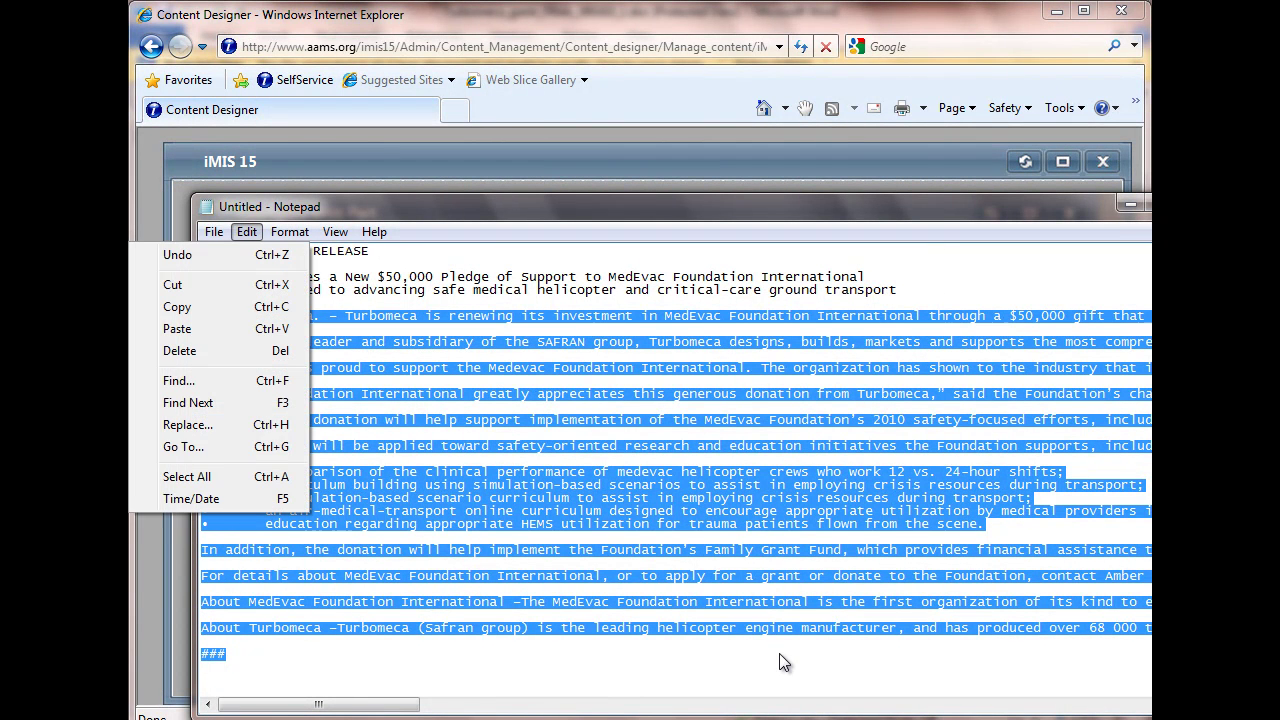
pyautogui.press('Down')
pyautogui.press('Down')
pyautogui.press('Return')
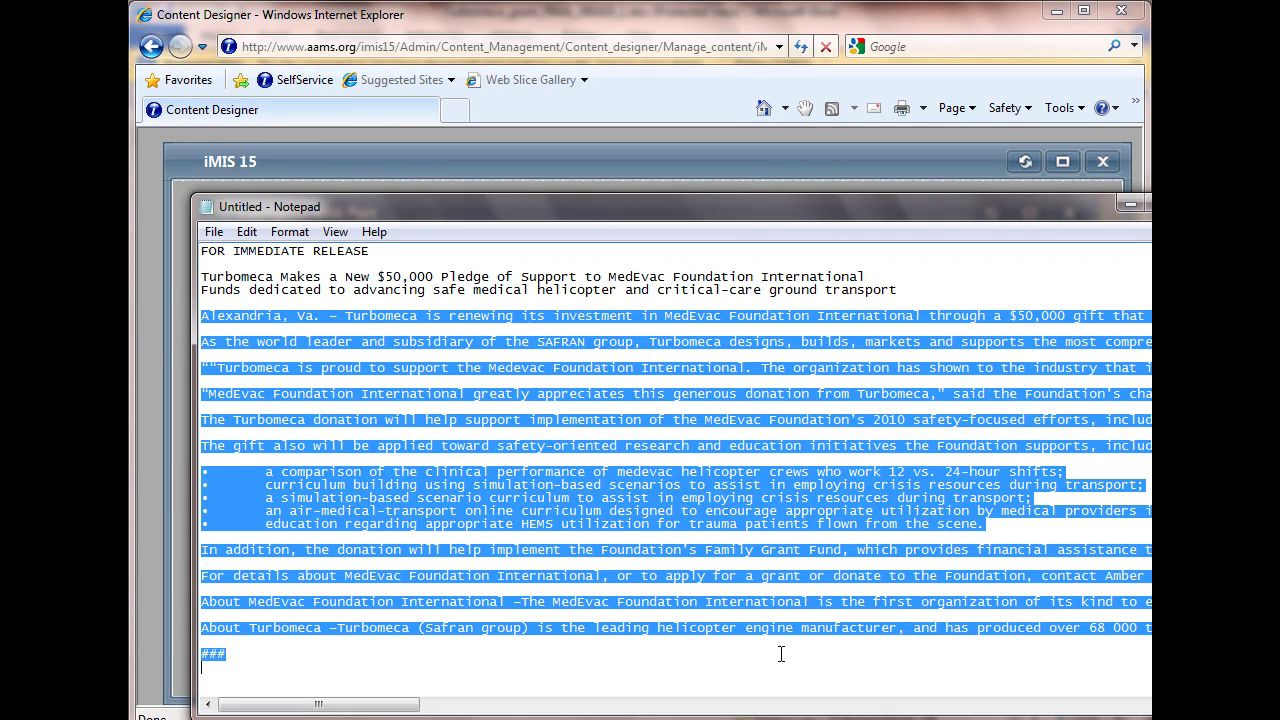
# - Replace the curly opening quotes before "Turbomeca is proud" and "MedEvac Foundation International greatly" with single straight double quotes, keeping the blank line between paragraphs
pyautogui.click(781, 654)
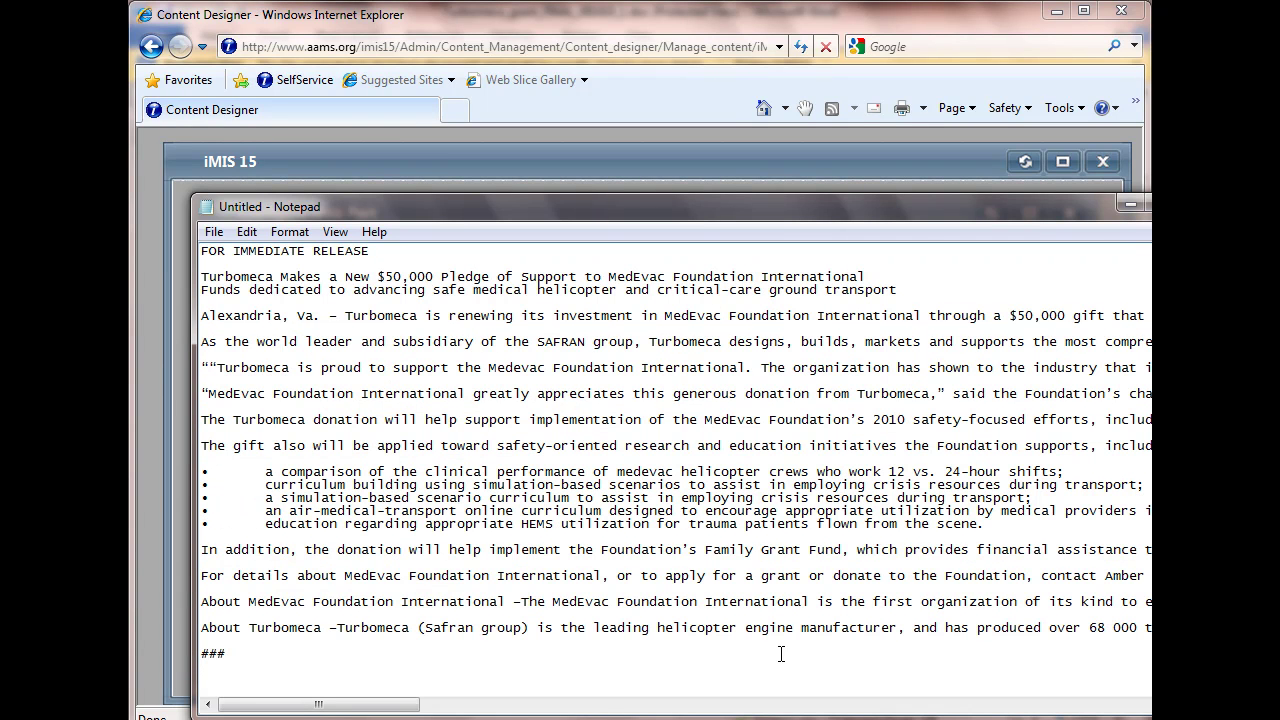
pyautogui.press('F3')
pyautogui.write('"')
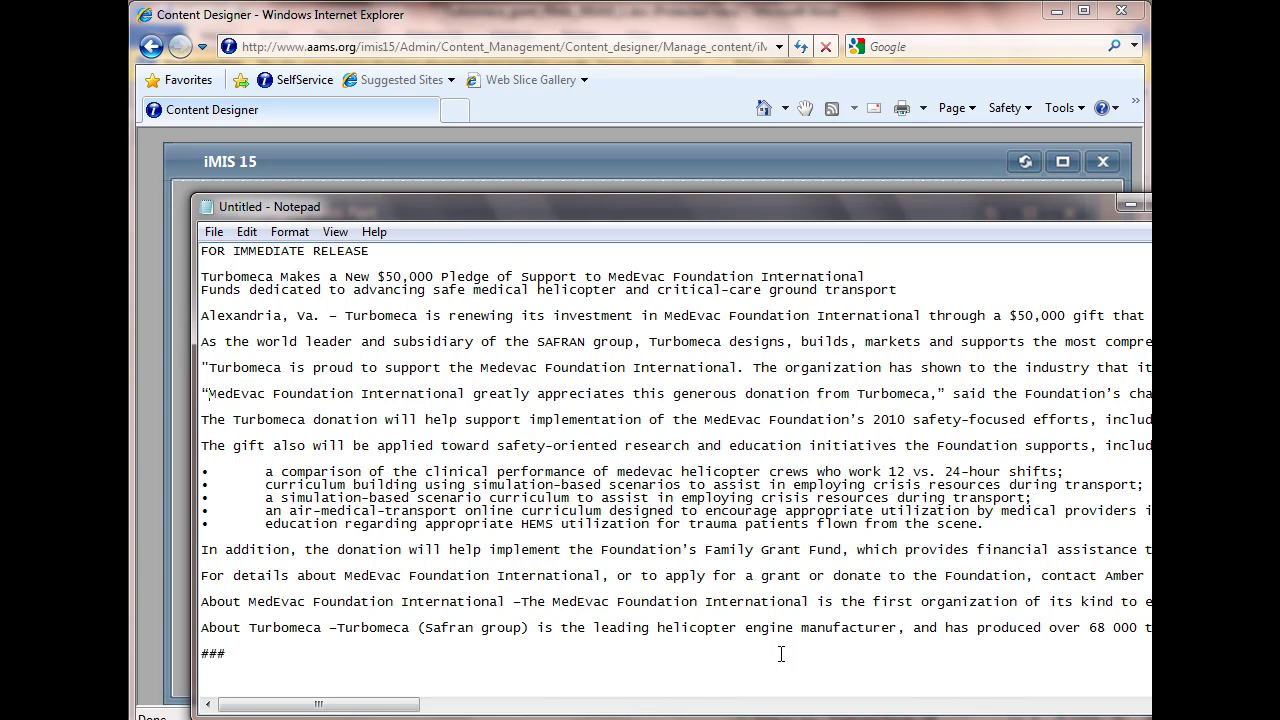
pyautogui.press('BackSpace')
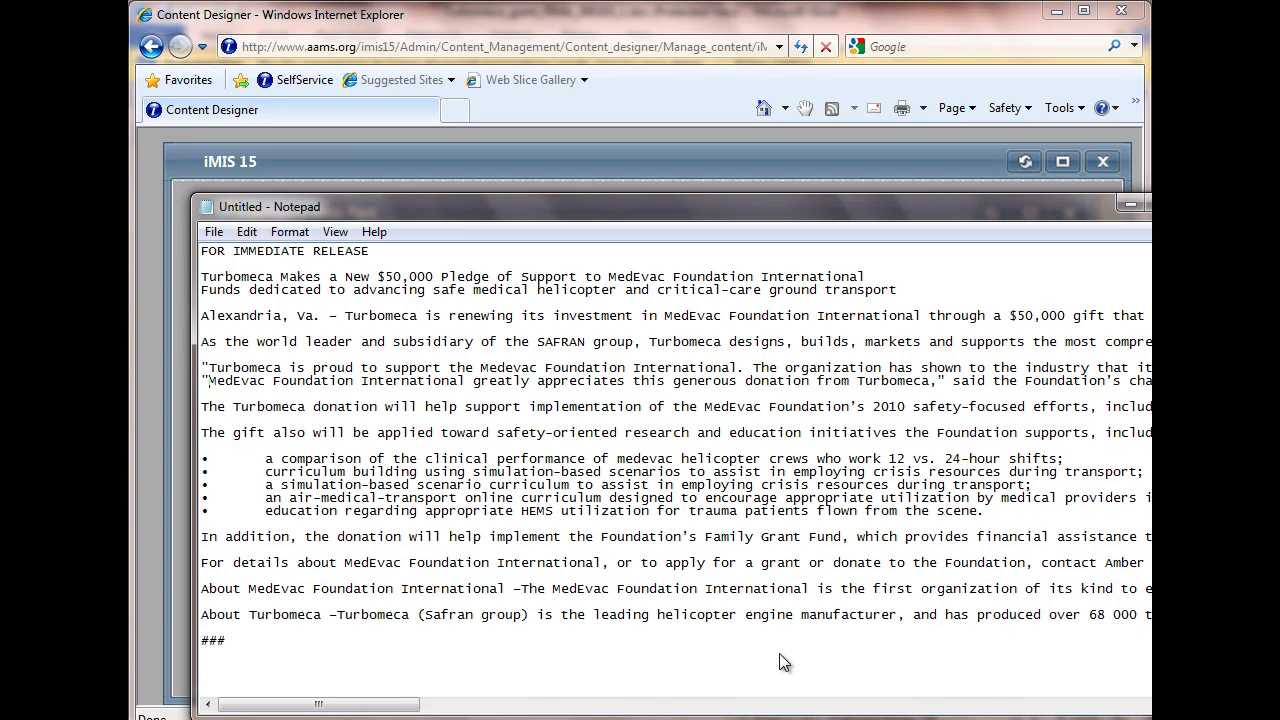
pyautogui.press('Return')
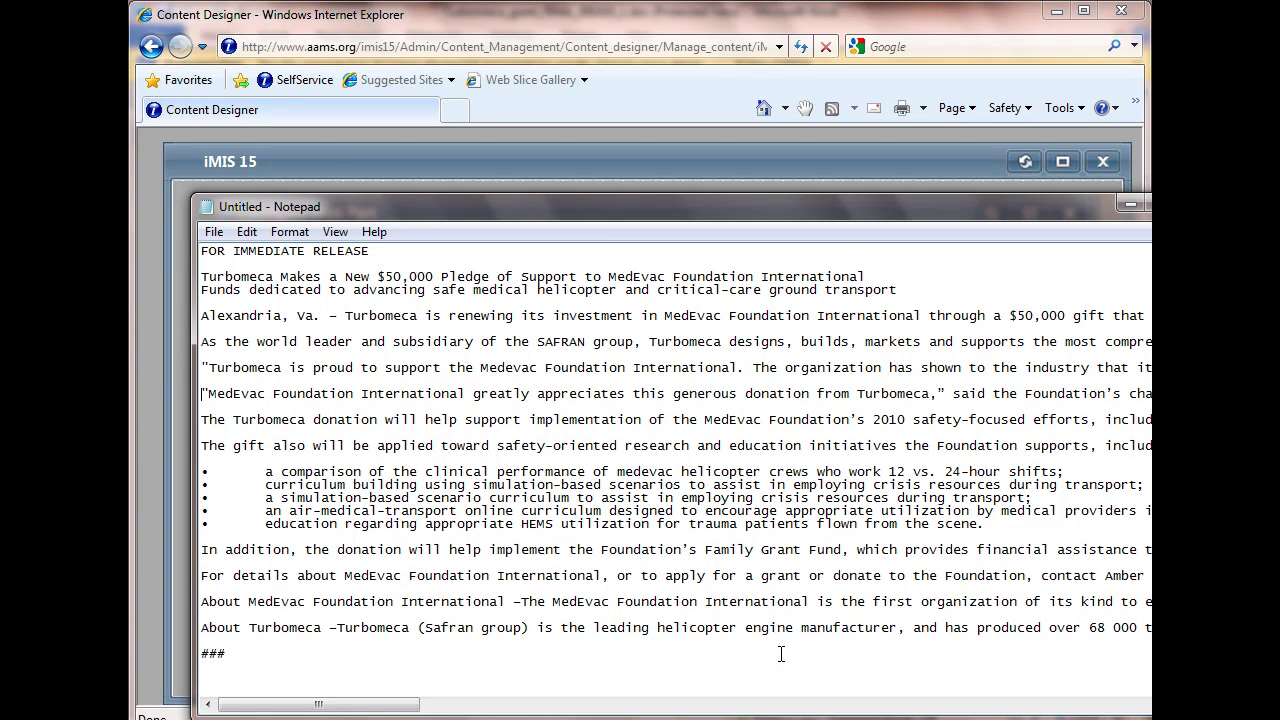
# - Replace the curly apostrophes in "MedEvac Foundation's 2010" and "Foundation's Family Grant Fund" with straight apostrophes
pyautogui.press('F3')
pyautogui.write('"')
pyautogui.press('F3')
pyautogui.write("'")
pyautogui.press('F3')
pyautogui.write("'")
# - Replace the curly closing quote after "donation from Turbomeca," and the apostrophe in "said the Foundation's chair" with straight characters
pyautogui.hscroll(15, 783, 662)
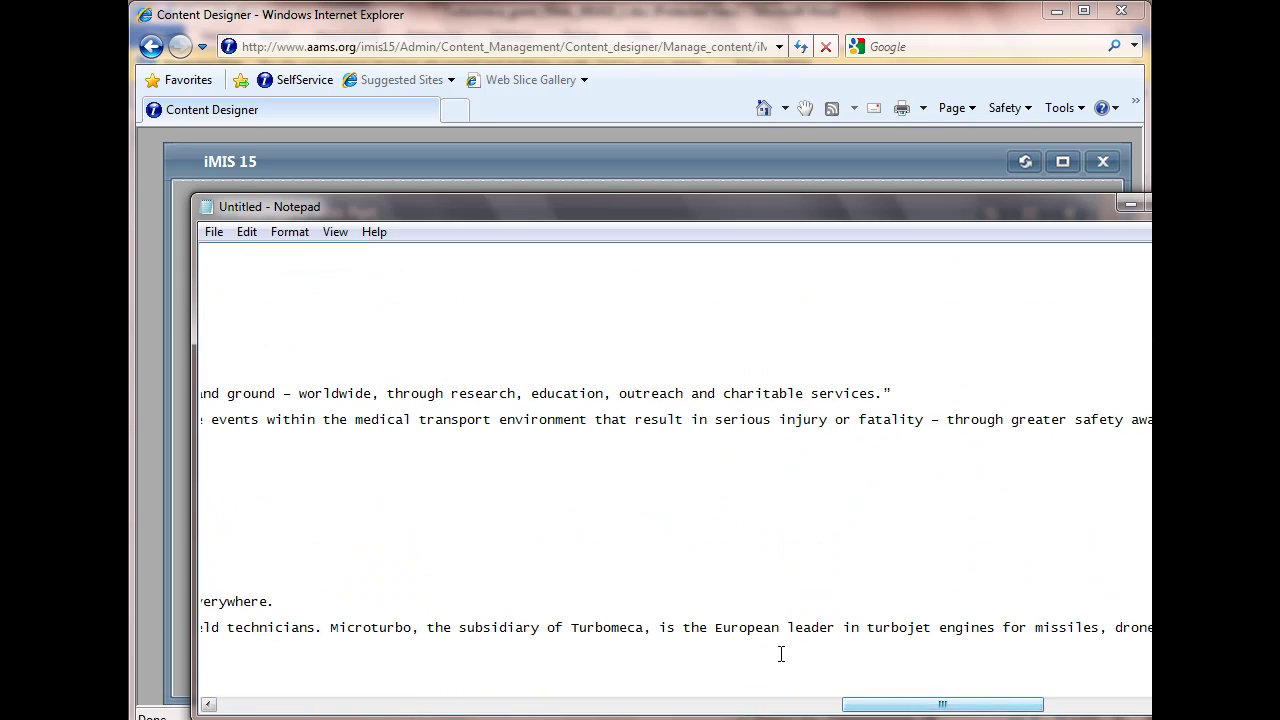
pyautogui.hscroll(-15, 781, 654)
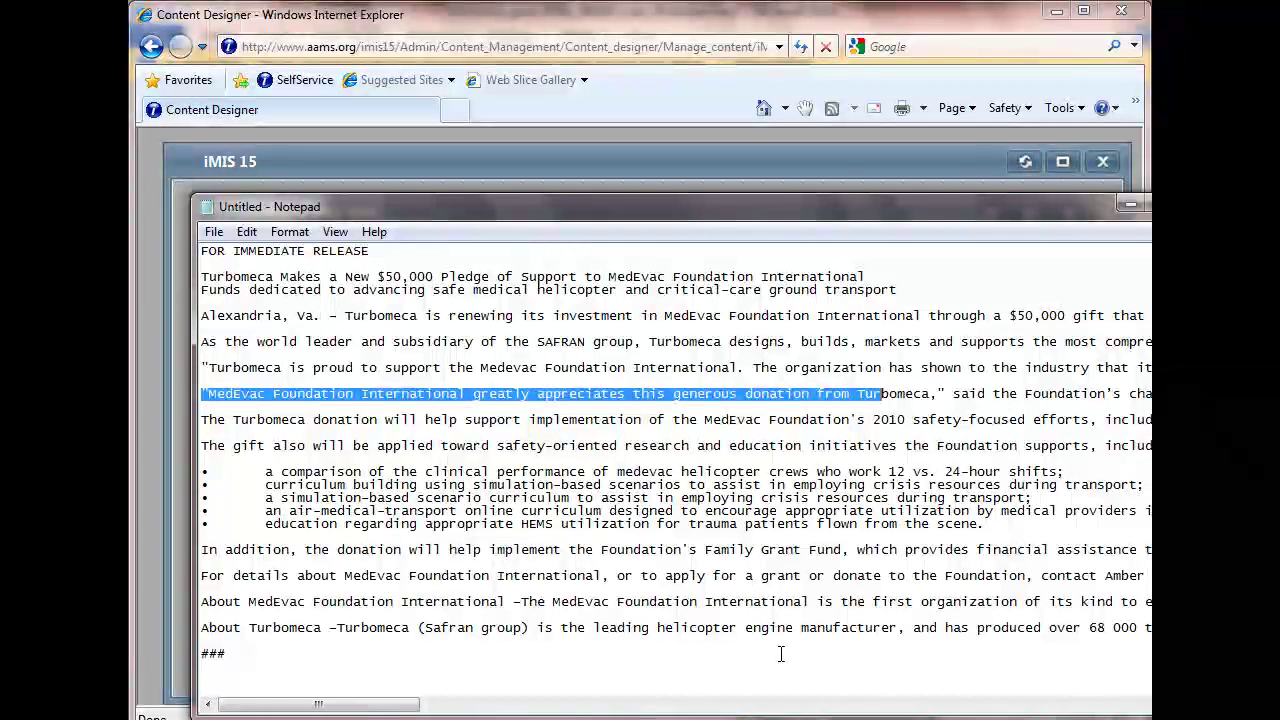
pyautogui.press('F3')
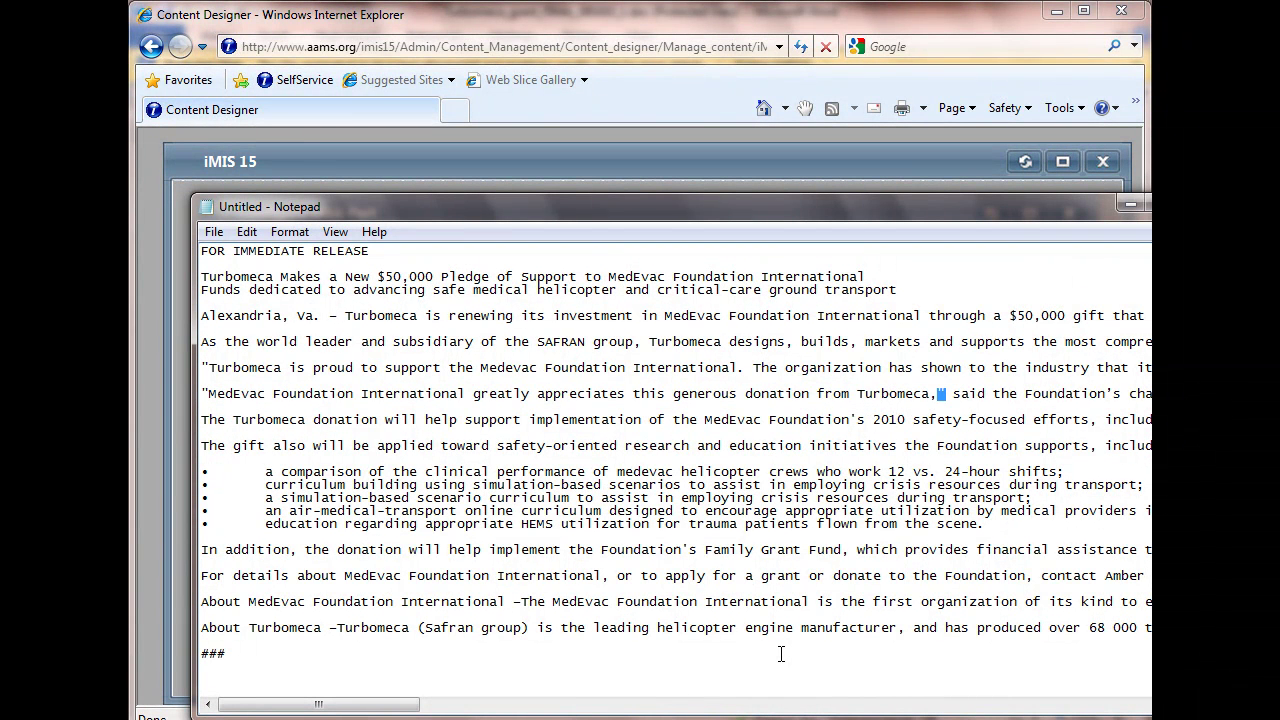
pyautogui.press('Right')
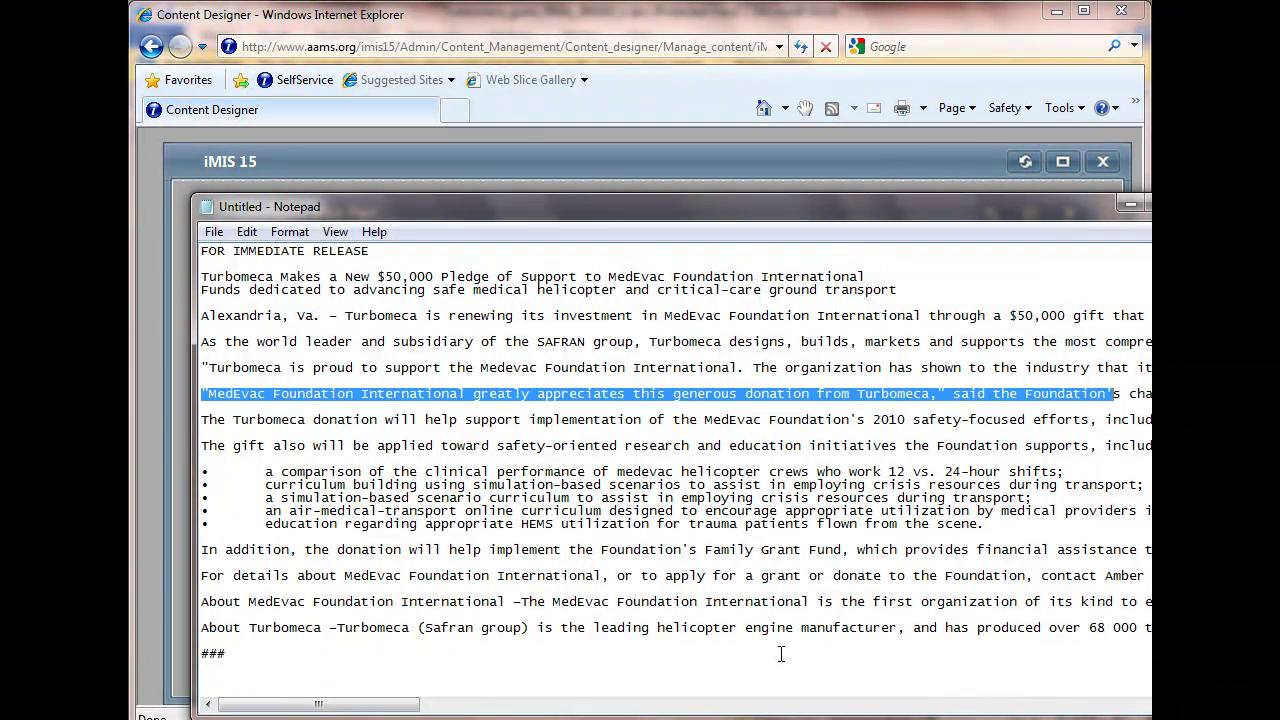
pyautogui.press('F3')
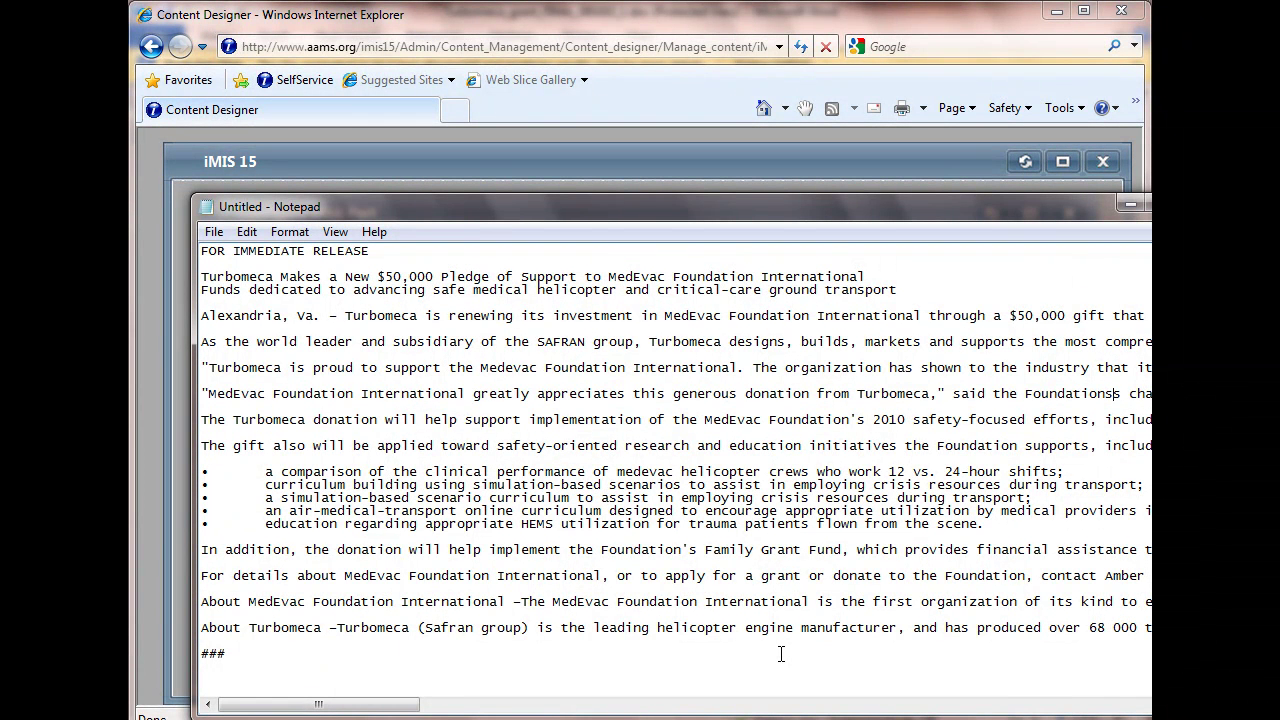
pyautogui.write("'")
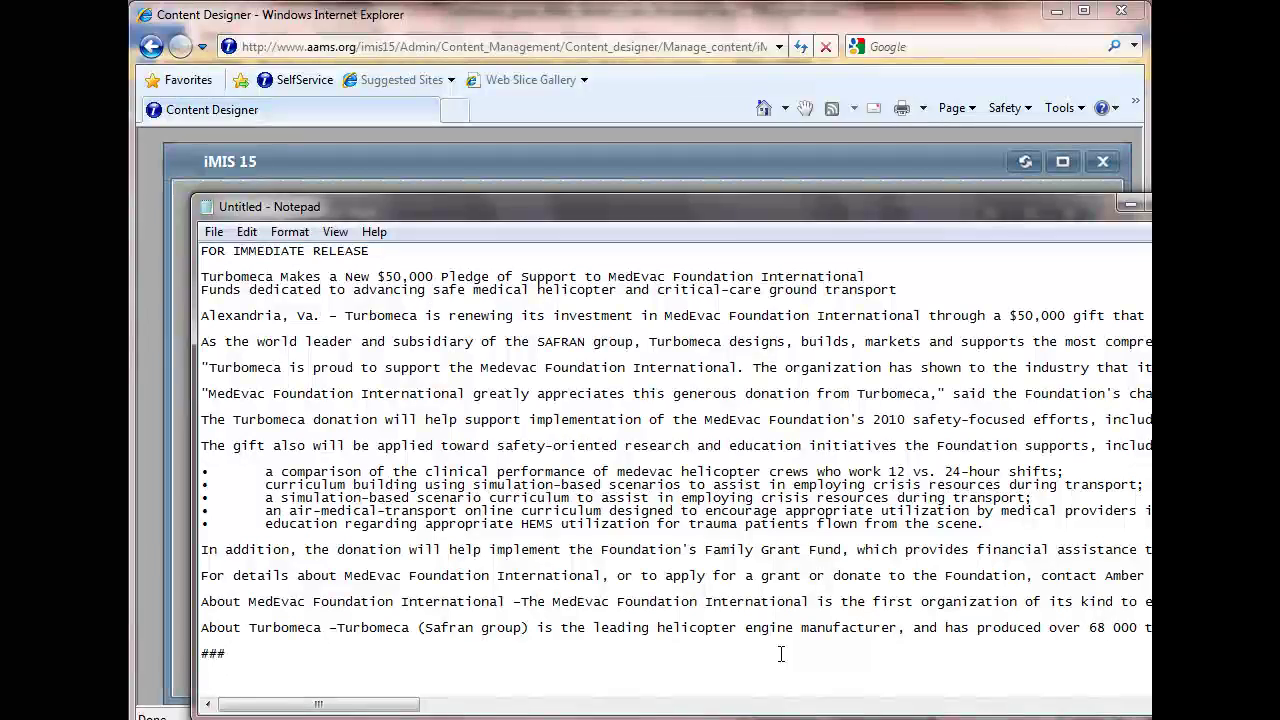
# - Replace the curly closing quotes after "errors of consequence" and "charitable services." with straight double quotes
pyautogui.press('F3')
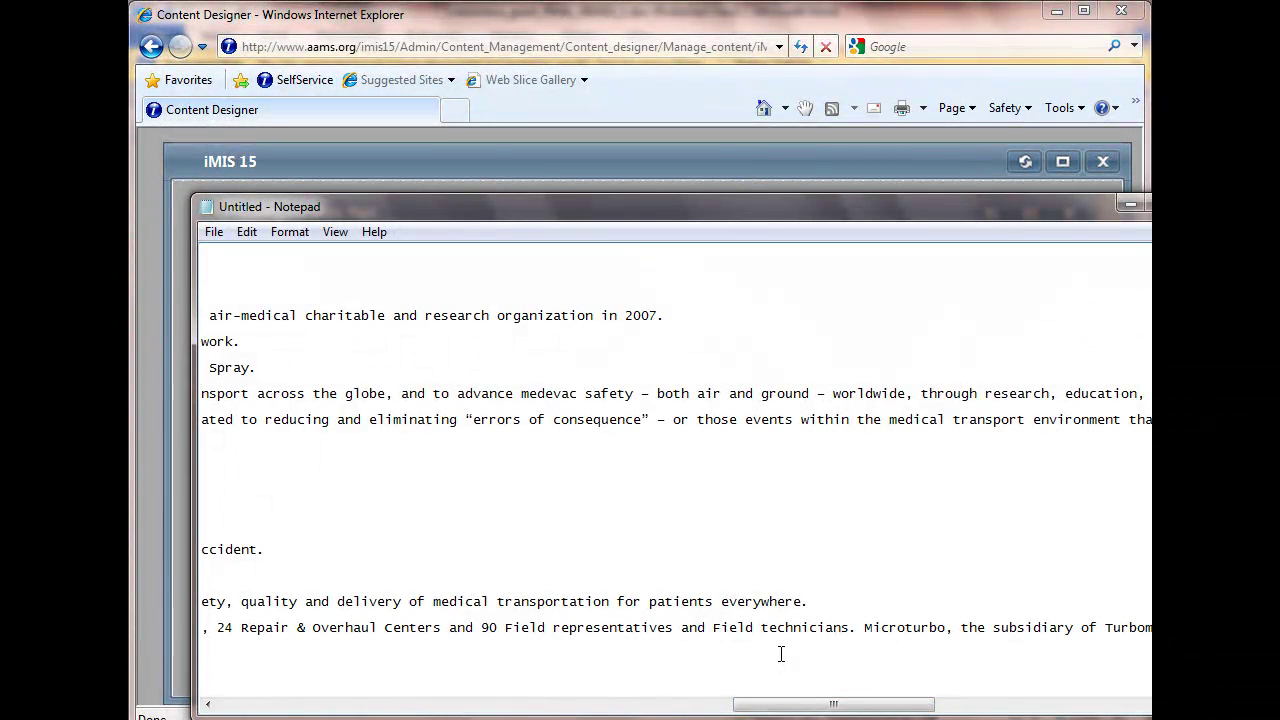
pyautogui.press('Right')
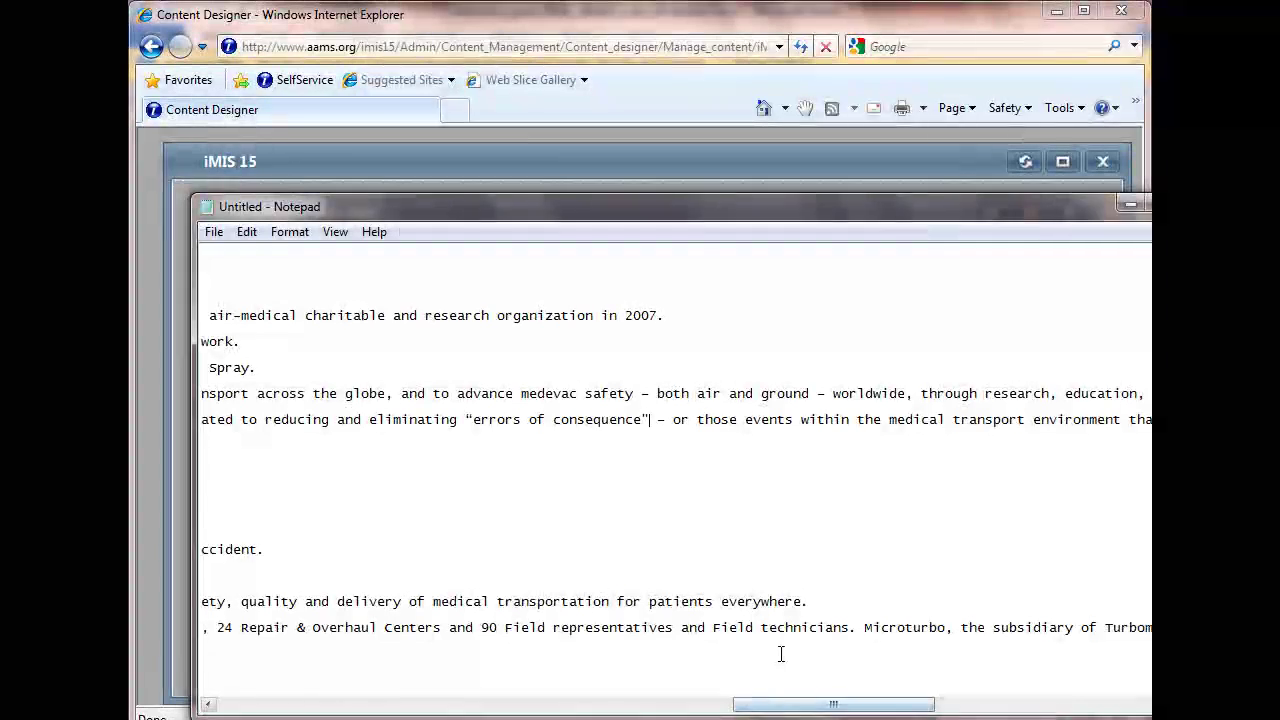
pyautogui.press('Home')
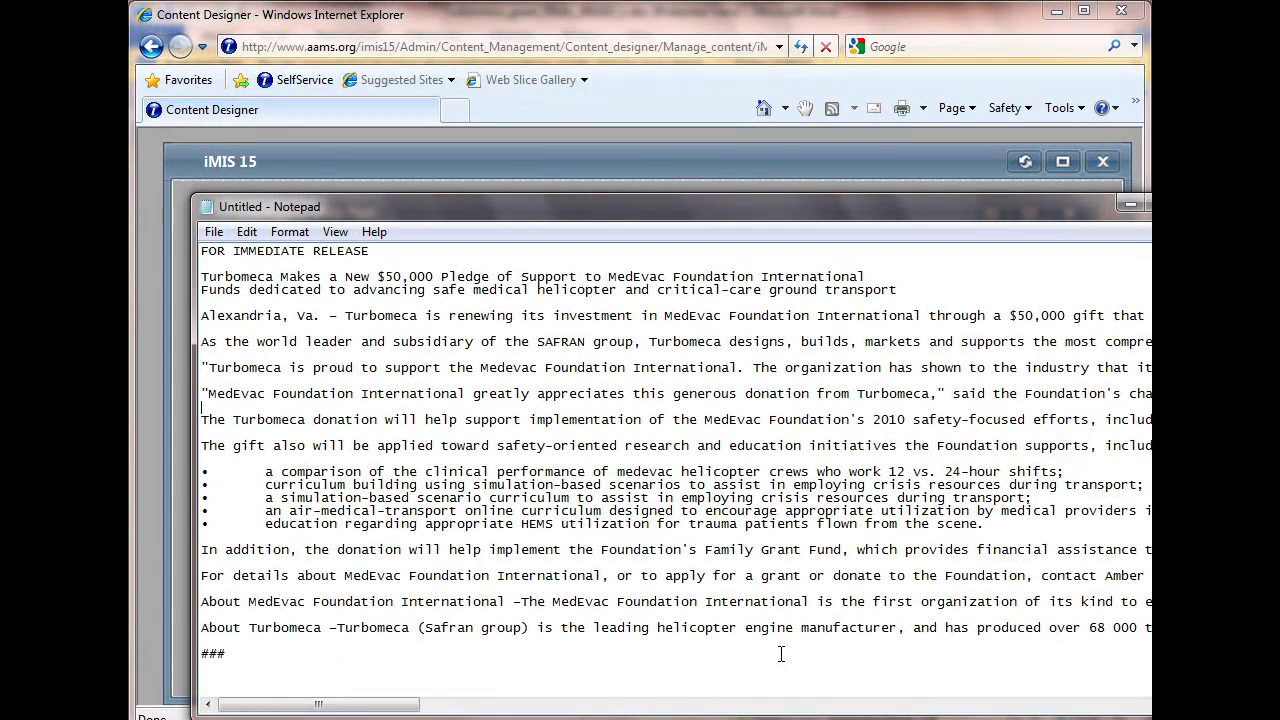
pyautogui.hscroll(3, 781, 654)
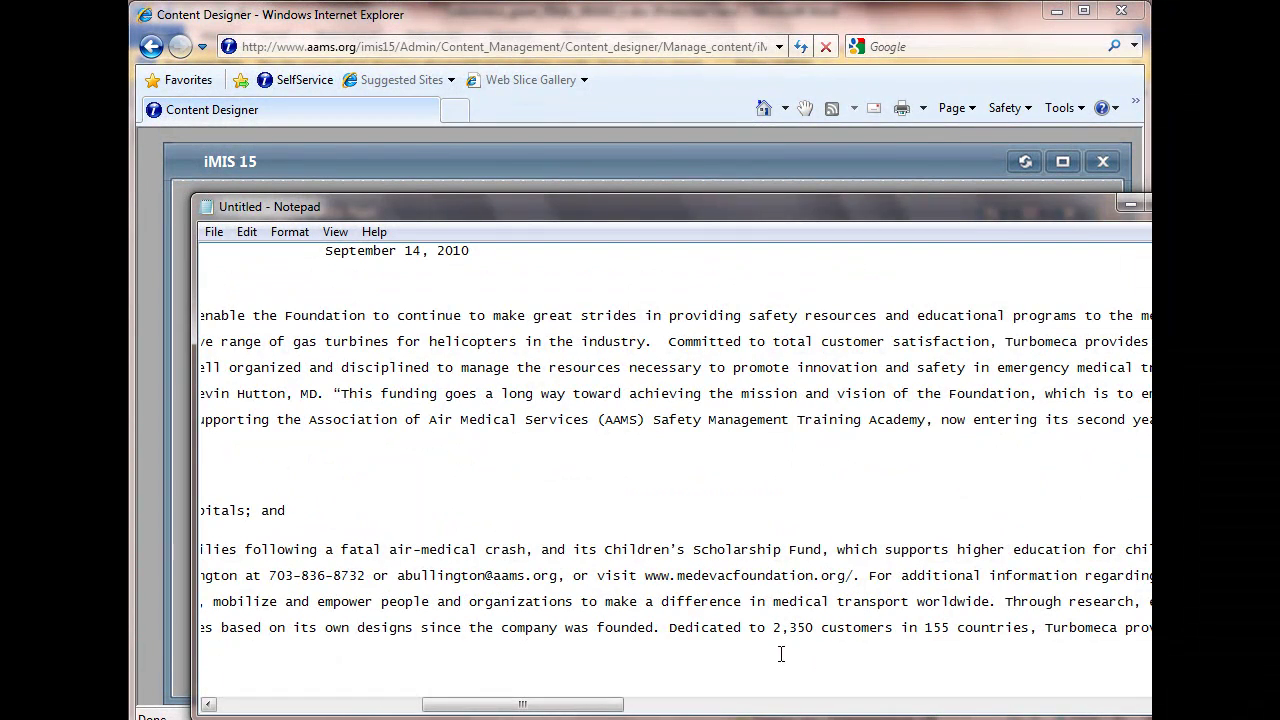
pyautogui.hscroll(-3, 781, 654)
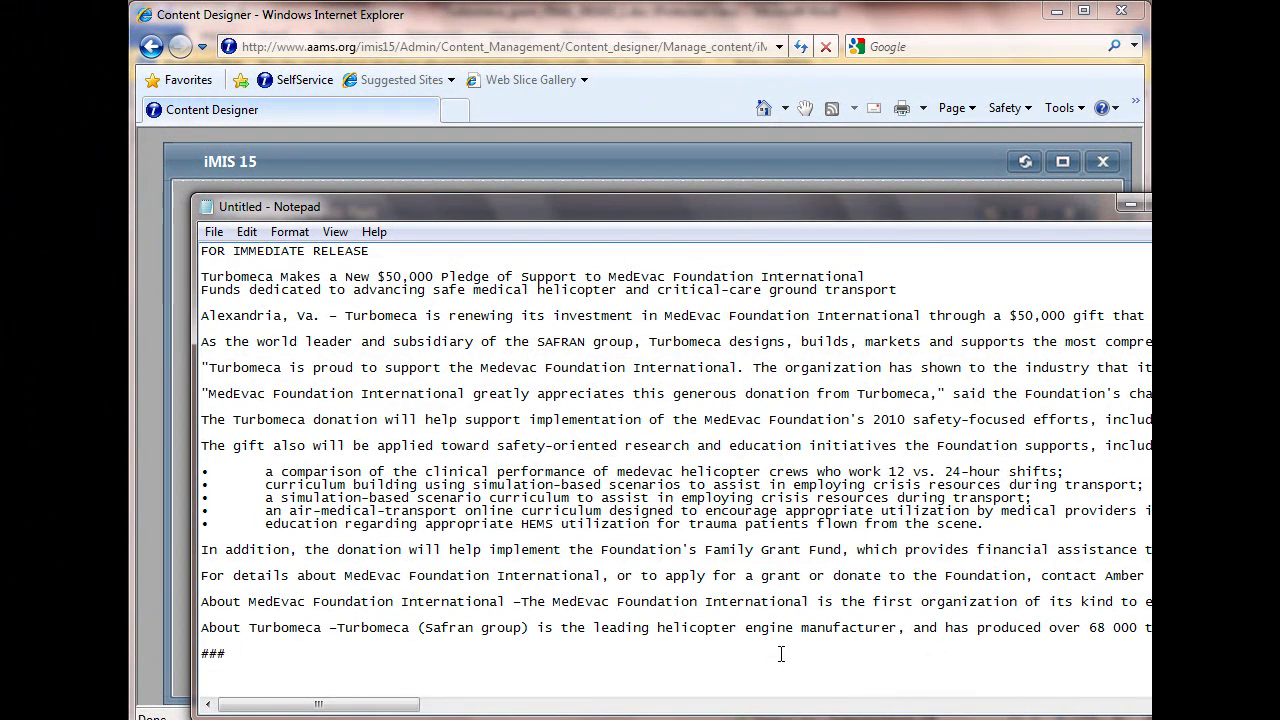
pyautogui.press('End')
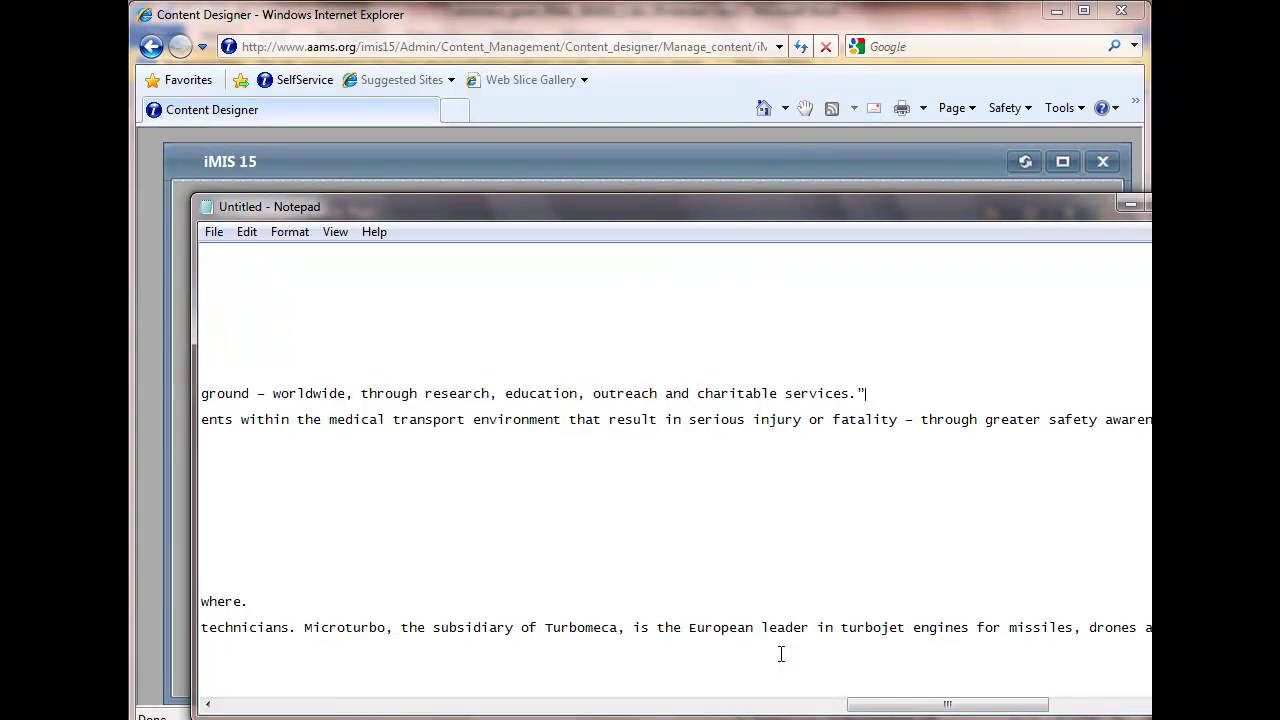
pyautogui.hotkey('shift', 'Left')
pyautogui.press('Delete')
# - Check the MedEvac quote paragraph and the Turbomeca donation and gift paragraphs for remaining curly quotes and apostrophes
pyautogui.press('Left')
pyautogui.press('Left')
pyautogui.press('Left')
pyautogui.press('Left')
pyautogui.press('Left')
pyautogui.press('Left')
pyautogui.press('Left')
pyautogui.press('Left')
pyautogui.press('Left')
pyautogui.press('Left')
pyautogui.press('Left')
pyautogui.press('Left')
pyautogui.press('Left')
pyautogui.press('Left')
pyautogui.press('Left')
pyautogui.press('Left')
pyautogui.press('Left')
pyautogui.press('Left')
pyautogui.press('Left')
pyautogui.press('Left')
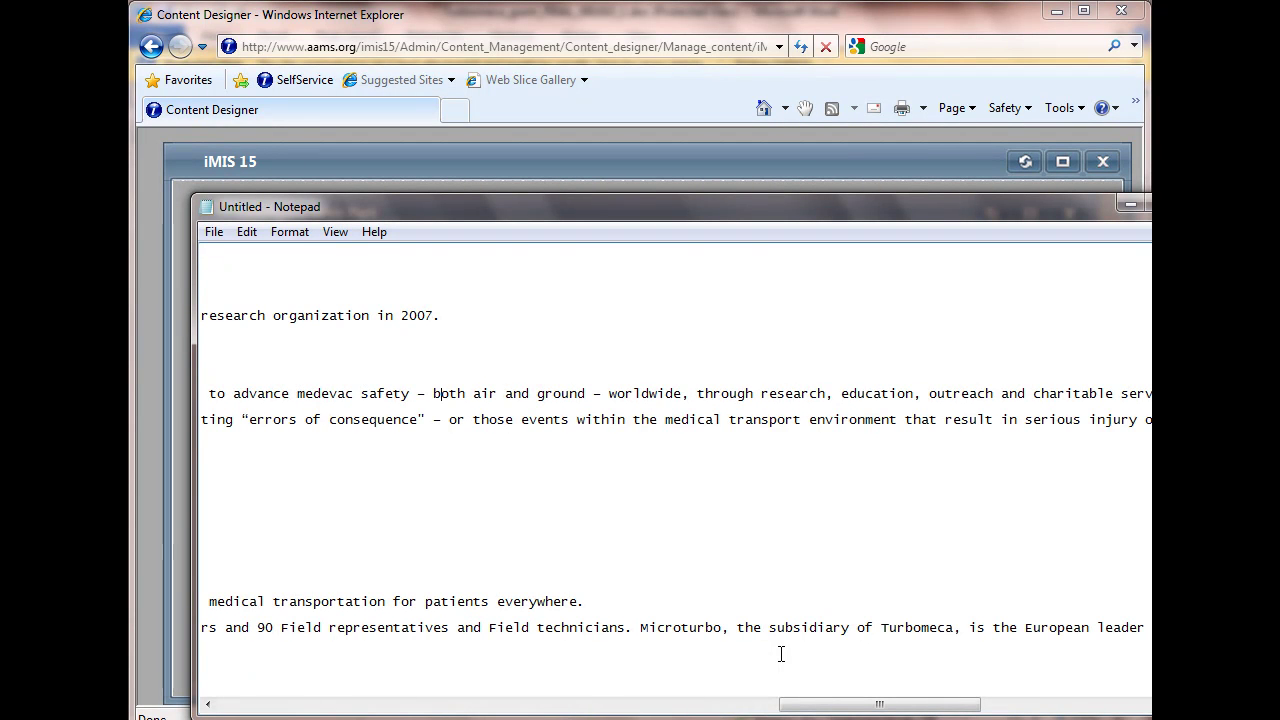
pyautogui.press('Home')
pyautogui.press('Down')
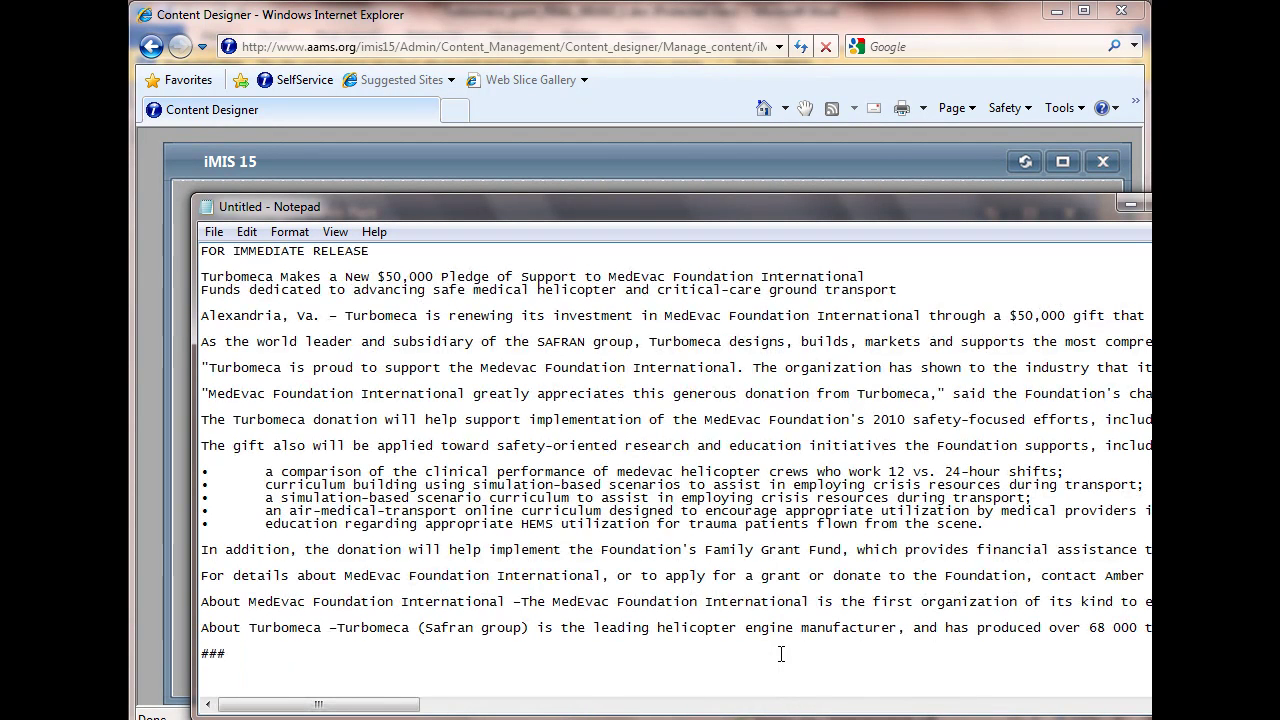
pyautogui.press('Right')
pyautogui.press('Right')
pyautogui.press('Right')
pyautogui.press('Right')
pyautogui.press('Right')
pyautogui.press('Right')
pyautogui.press('Right')
pyautogui.press('Right')
pyautogui.press('Right')
pyautogui.press('Right')
pyautogui.press('Right')
pyautogui.press('Right')
pyautogui.press('Right')
pyautogui.press('Right')
pyautogui.press('Right')
pyautogui.press('Right')
pyautogui.press('Right')
pyautogui.press('Right')
pyautogui.press('Right')
pyautogui.press('Right')
pyautogui.press('Right')
pyautogui.press('Right')
pyautogui.press('Right')
pyautogui.press('Right')
pyautogui.press('Right')
pyautogui.press('Right')
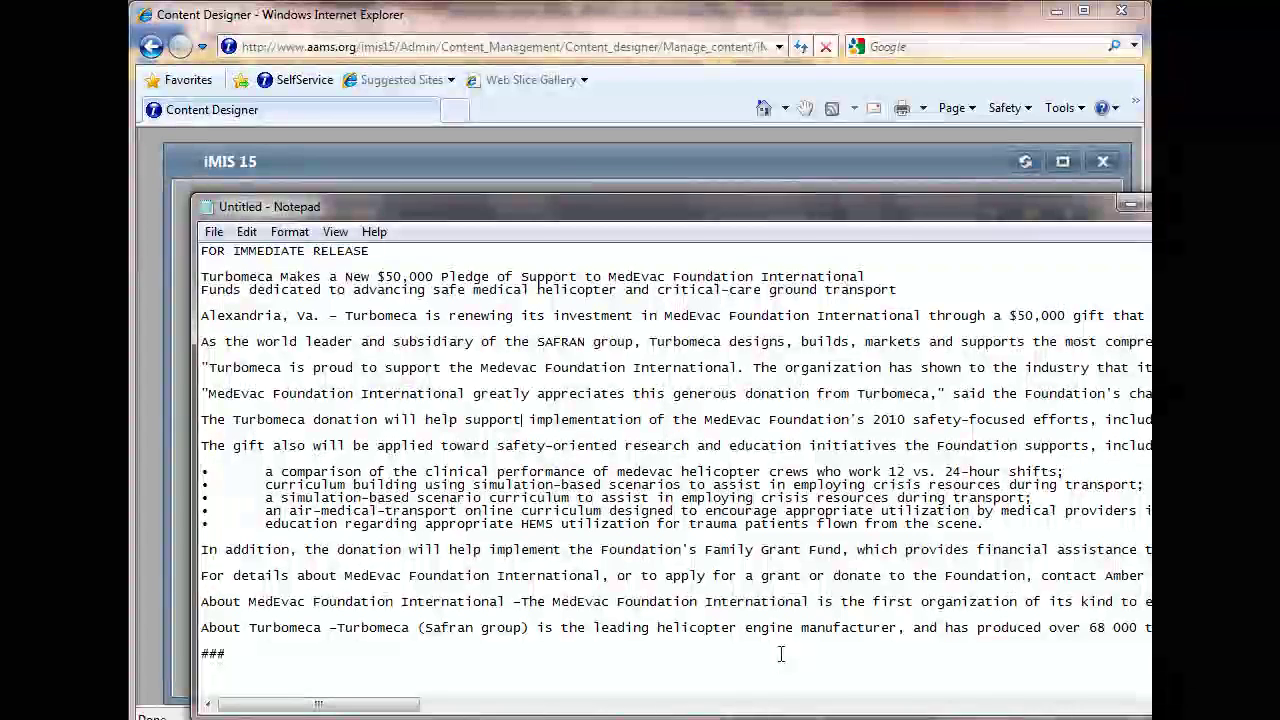
pyautogui.press('Right')
pyautogui.press('Right')
pyautogui.press('Right')
pyautogui.press('Right')
pyautogui.press('Right')
pyautogui.press('Right')
pyautogui.press('Right')
pyautogui.press('Right')
pyautogui.press('Right')
pyautogui.press('Right')
pyautogui.press('Right')
pyautogui.press('Right')
pyautogui.press('Right')
pyautogui.press('Right')
pyautogui.press('Right')
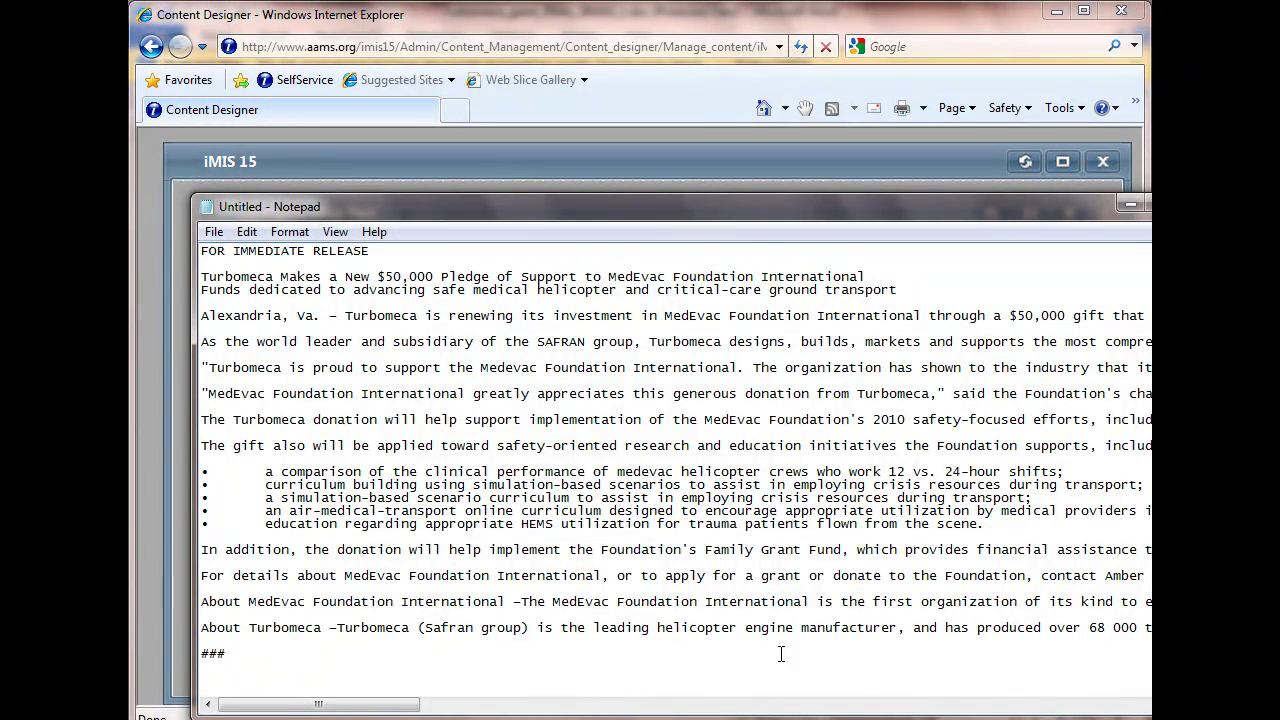
pyautogui.press('Right')
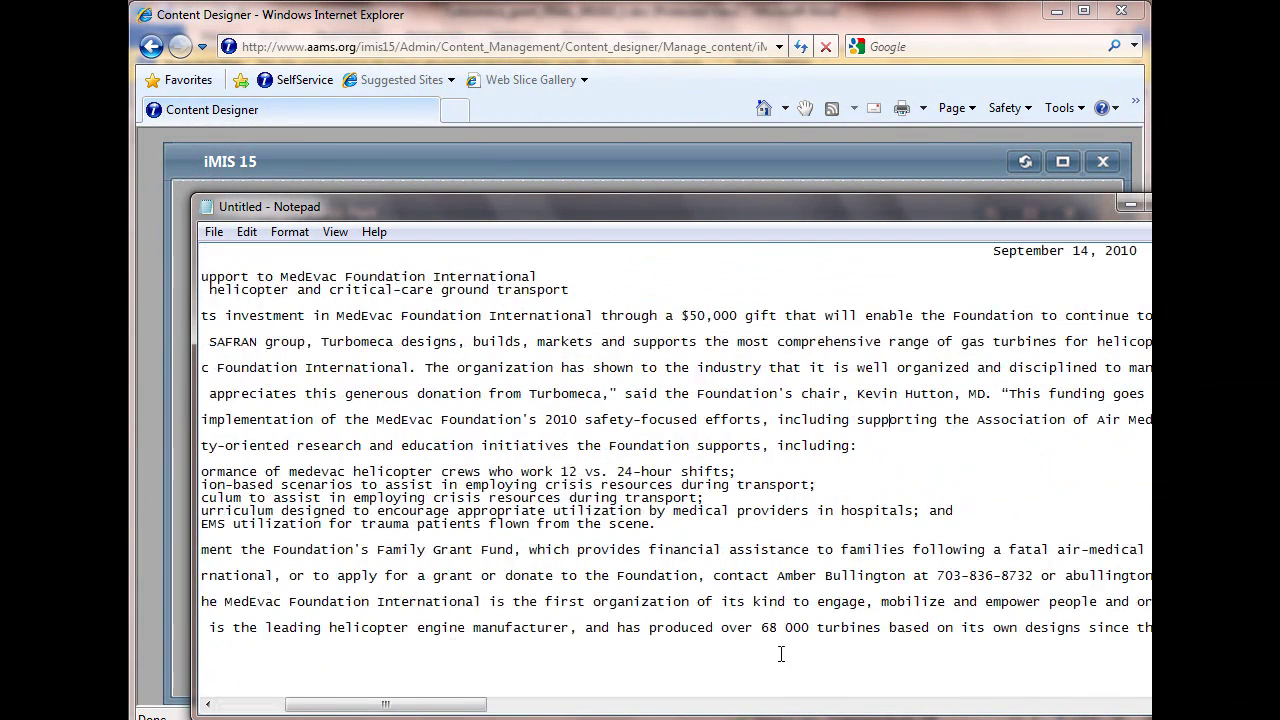
pyautogui.press('Down')
pyautogui.press('Down')
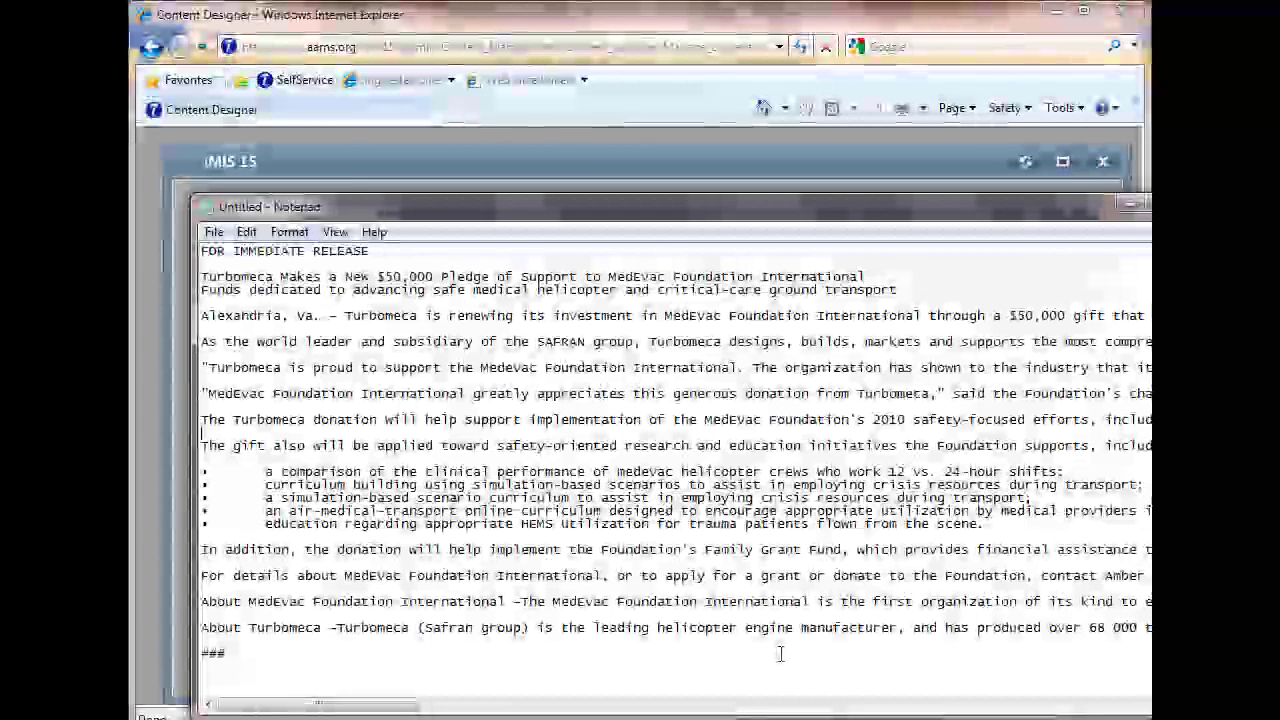
pyautogui.press('Right')
pyautogui.press('Right')
pyautogui.press('Right')
pyautogui.press('Right')
pyautogui.press('Right')
pyautogui.press('Right')
pyautogui.press('Right')
pyautogui.press('Right')
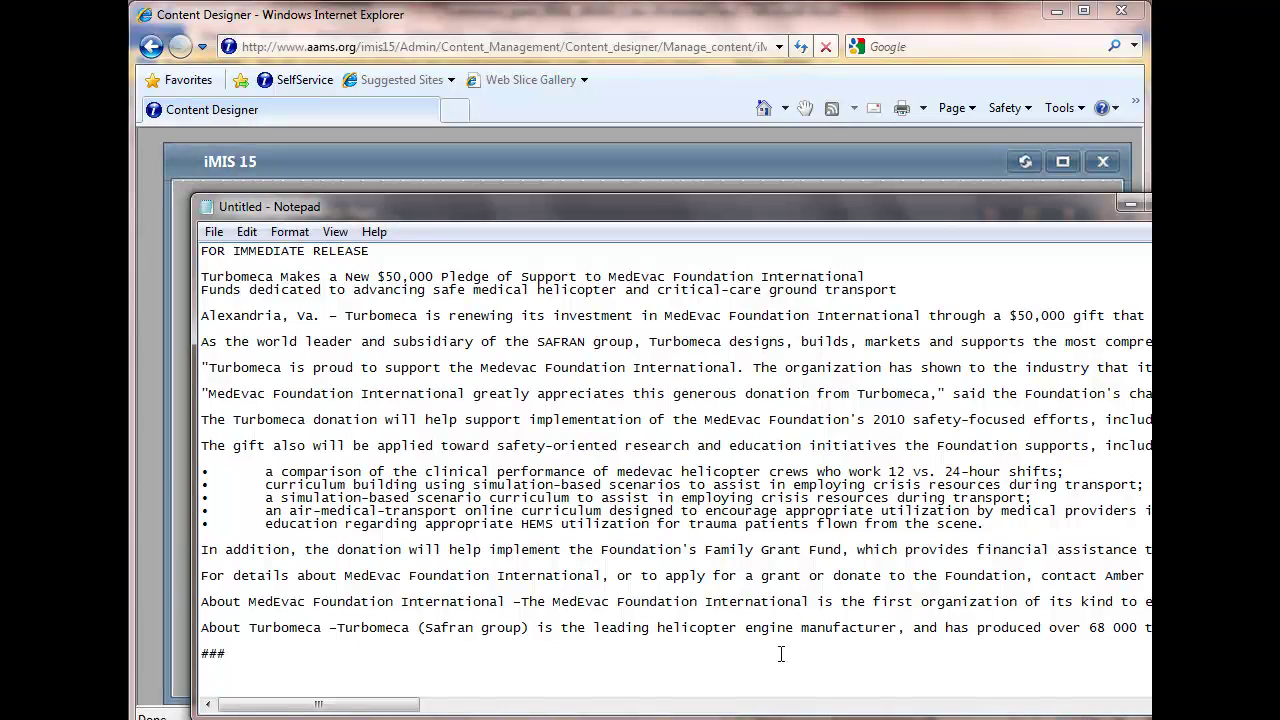
# - Replace the curly opening quote before "This funding goes a long way" with a straight double quote
pyautogui.hscroll(1, 784, 662)
pyautogui.hscroll(5, 784, 662)
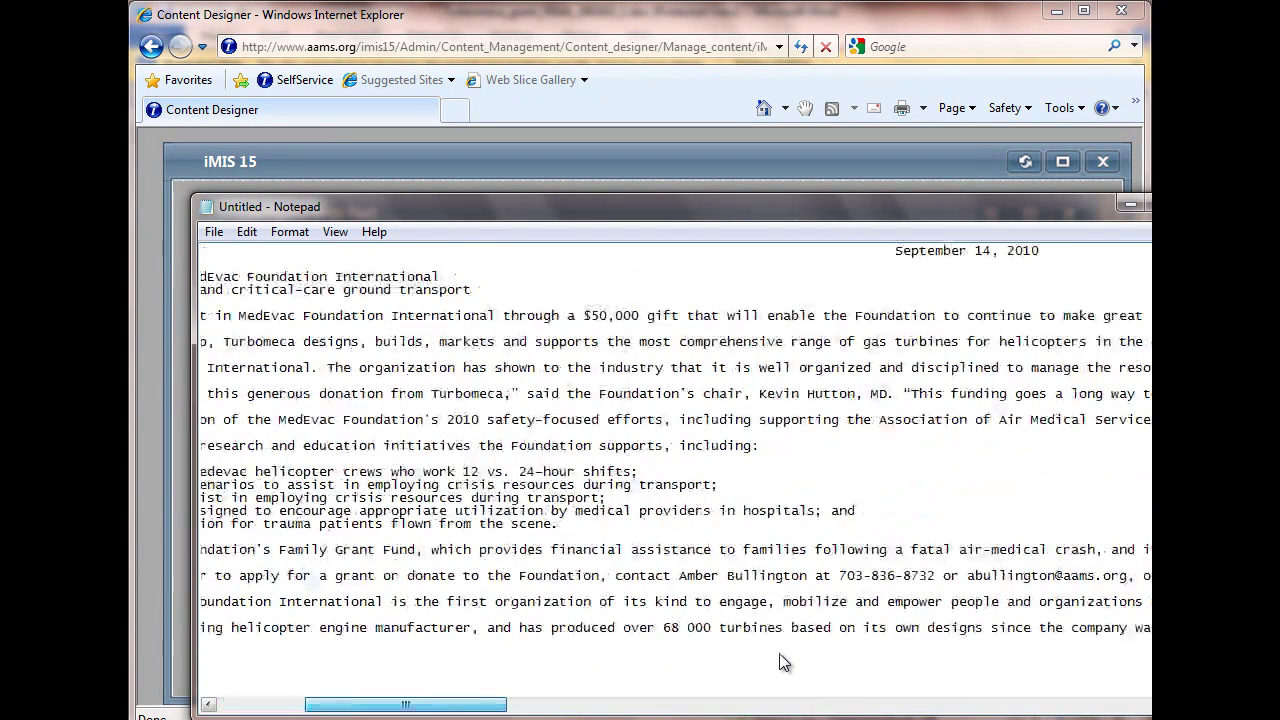
pyautogui.hscroll(1, 784, 662)
pyautogui.hscroll(5, 784, 662)
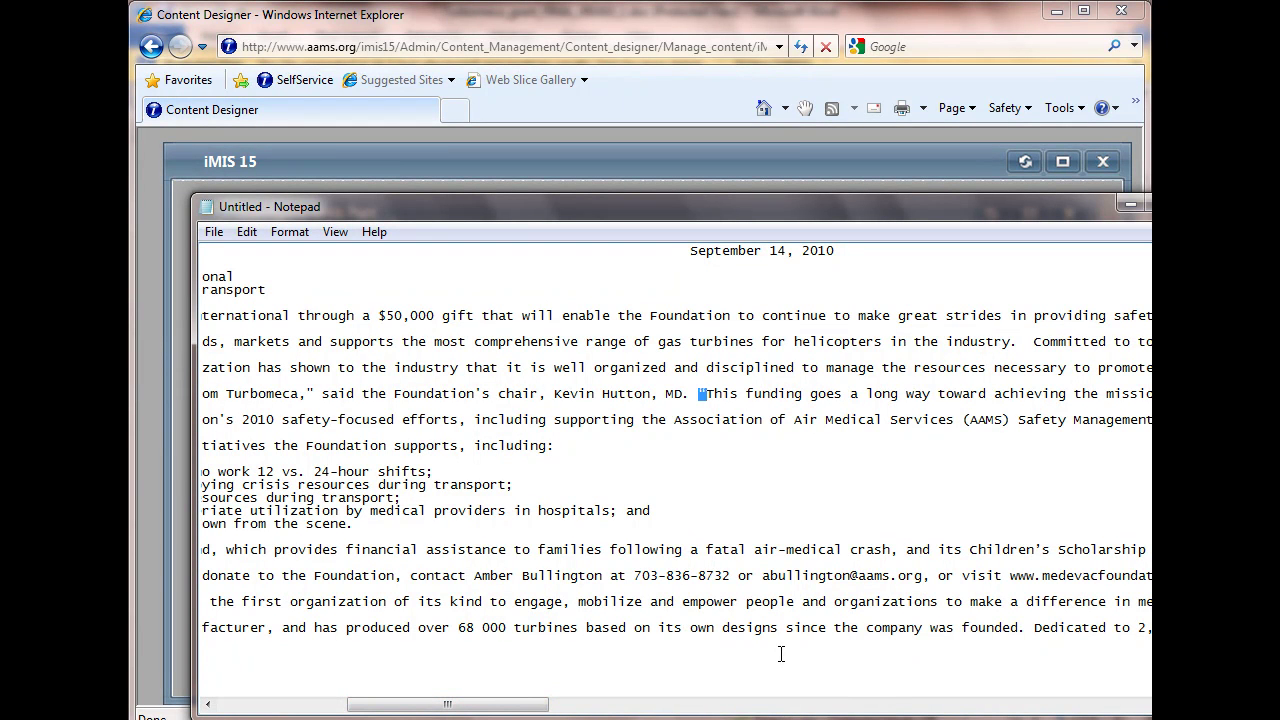
pyautogui.write('"')
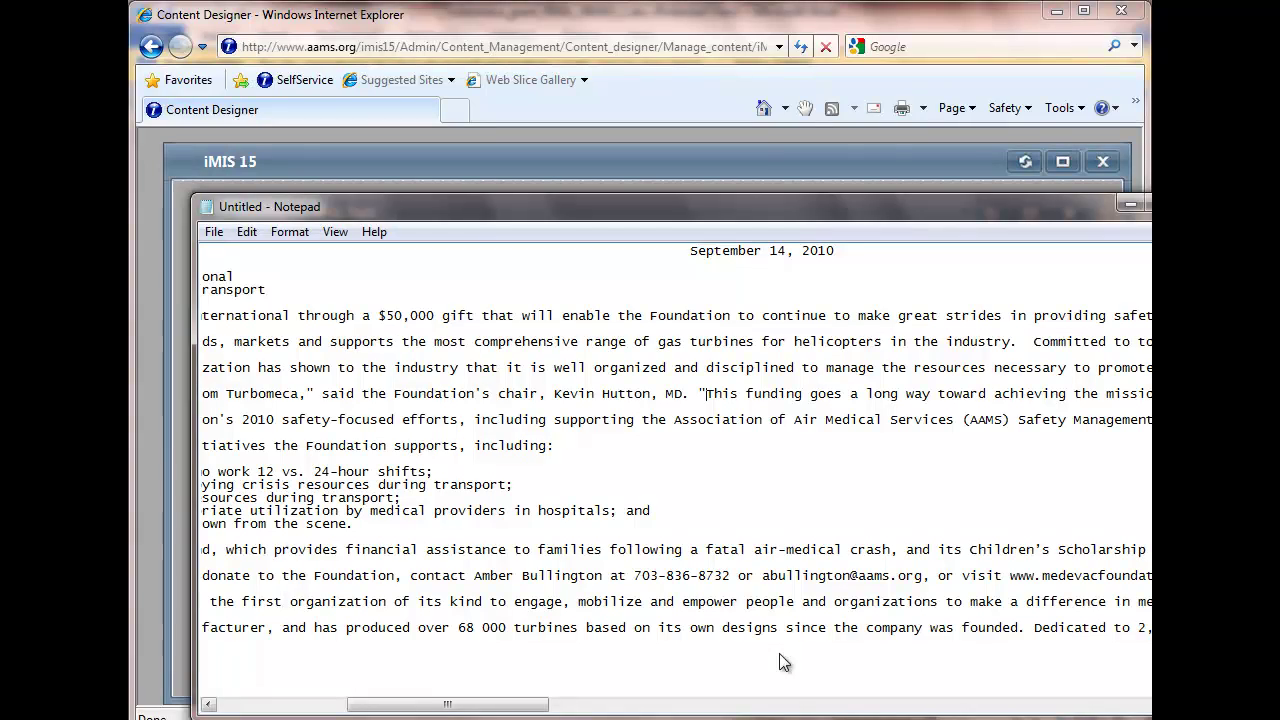
# - Replace the curly closing quote after "medical transport throughout the world," with a straight double quote
pyautogui.hscroll(1, 784, 662)
pyautogui.hscroll(15, 784, 662)
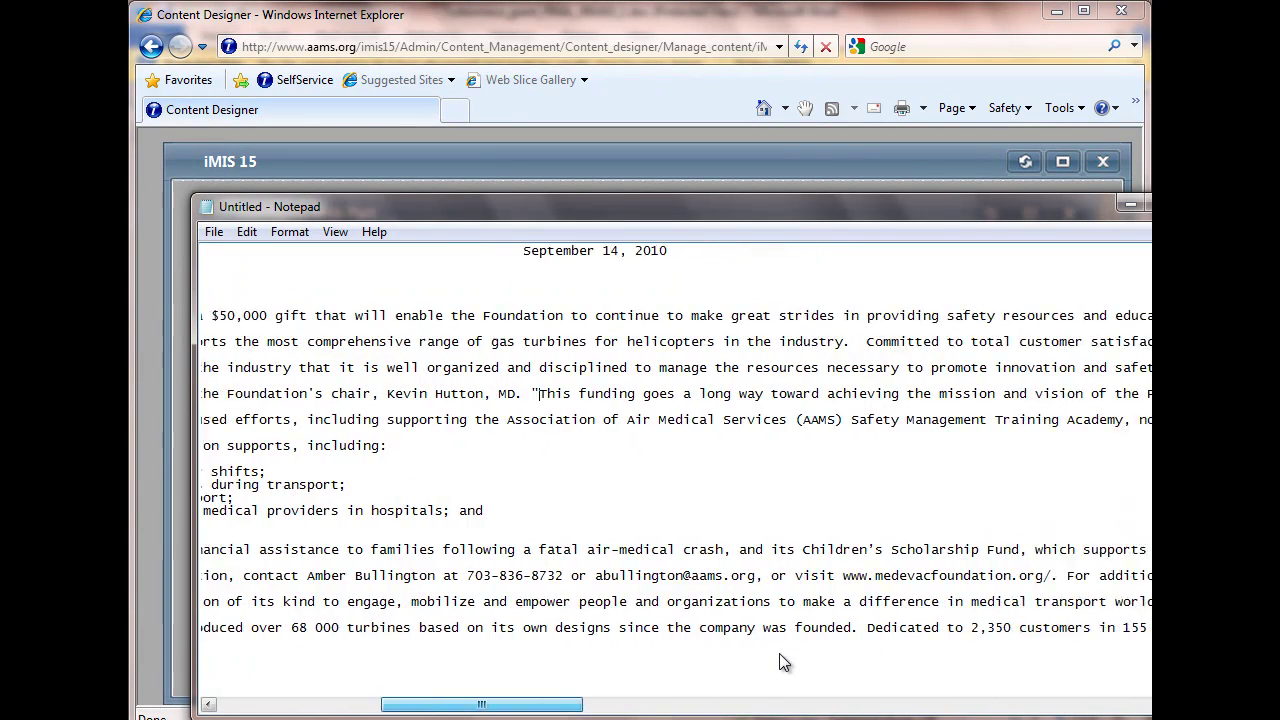
pyautogui.hscroll(12, 784, 662)
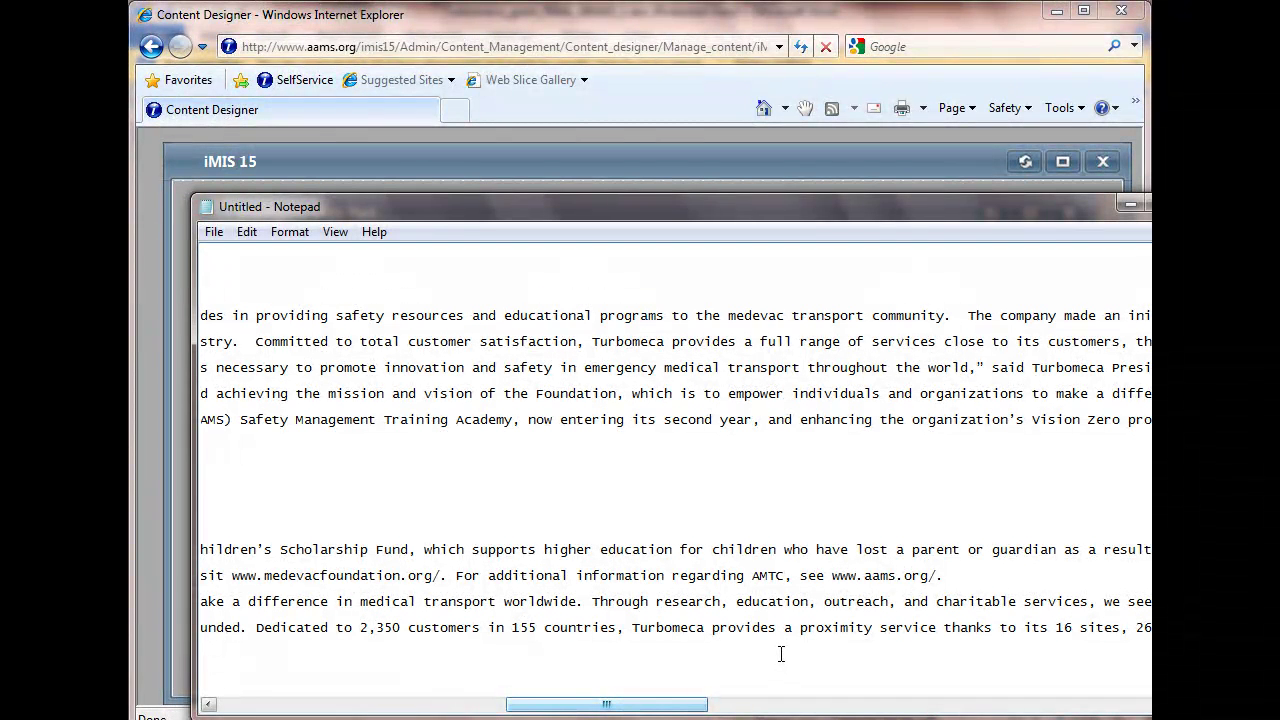
pyautogui.press('F3')
pyautogui.write('"')
pyautogui.hscroll(5, 783, 662)
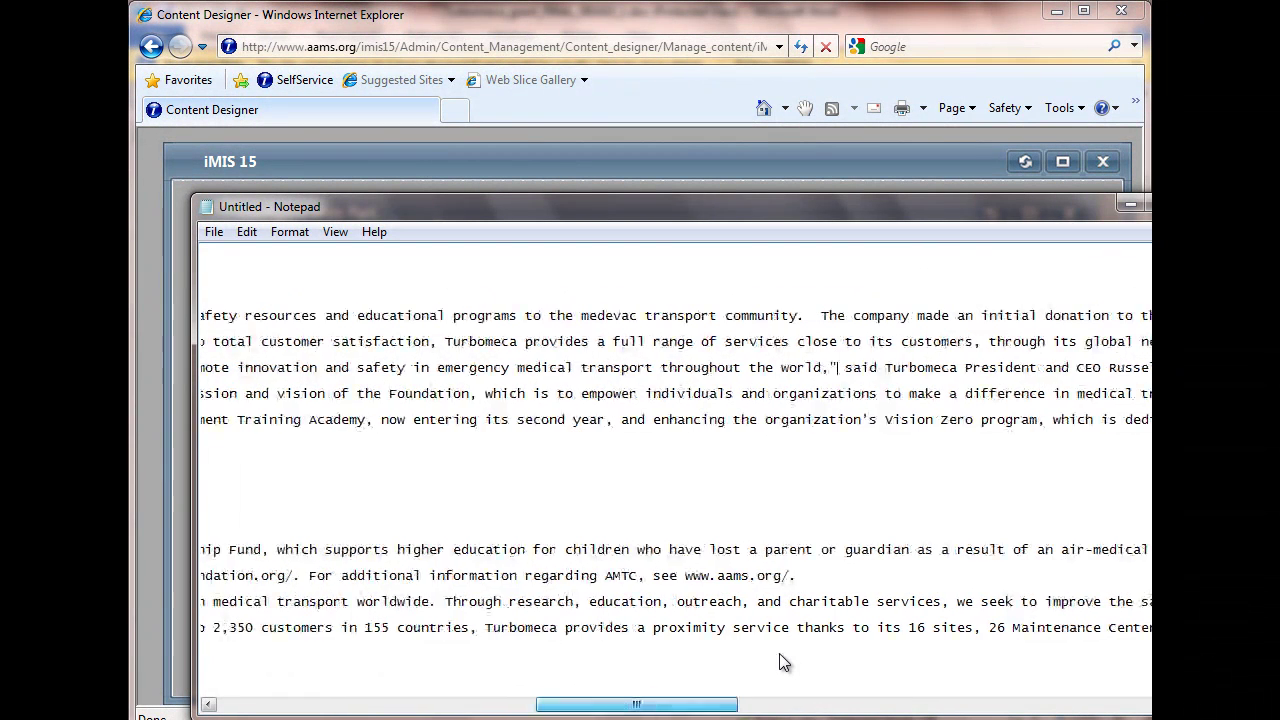